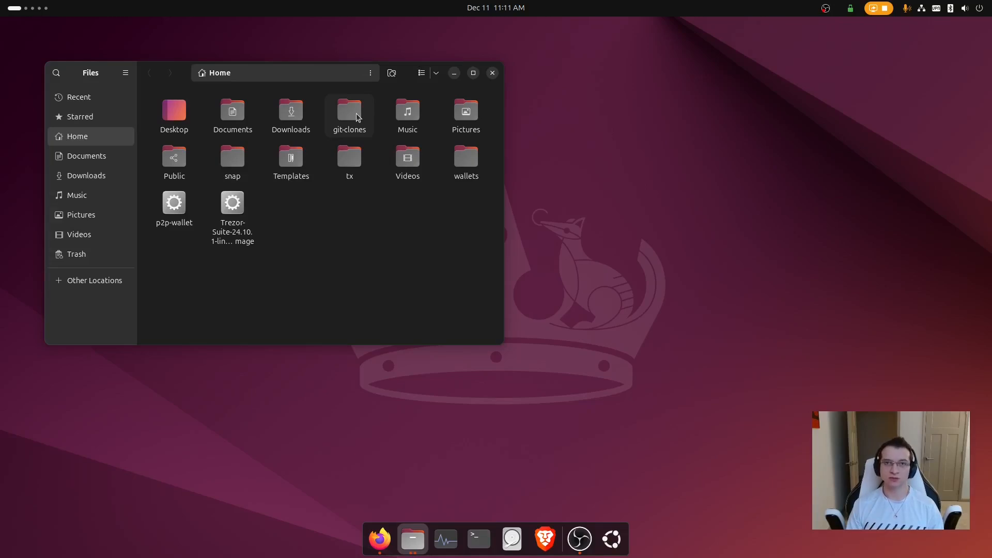
- Open a terminal in the git-clones/p2p-wallet folder and place its window beside the file manager
double_click(357, 117)
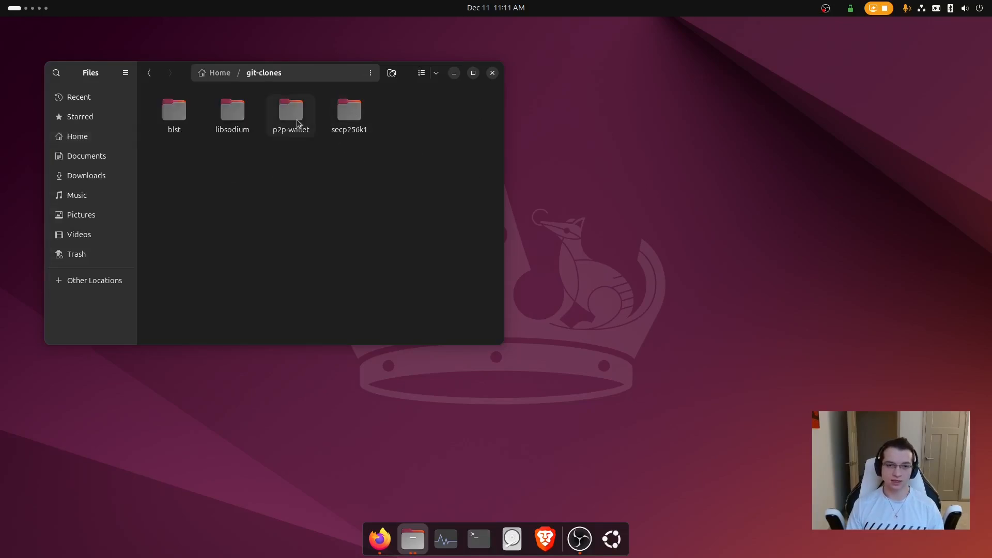
click(297, 122)
double_click(297, 123)
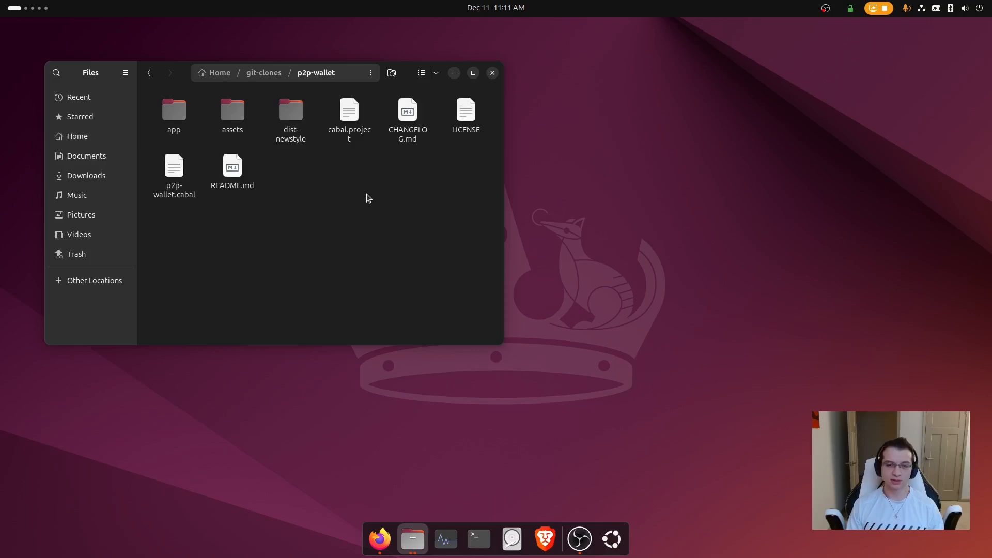
right_click(368, 198)
click(355, 180)
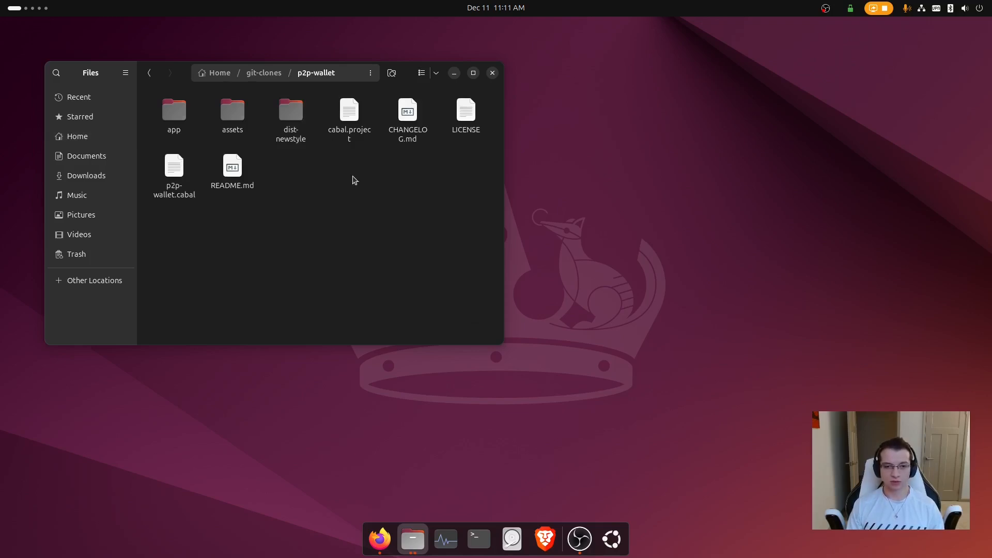
right_click(354, 180)
click(437, 266)
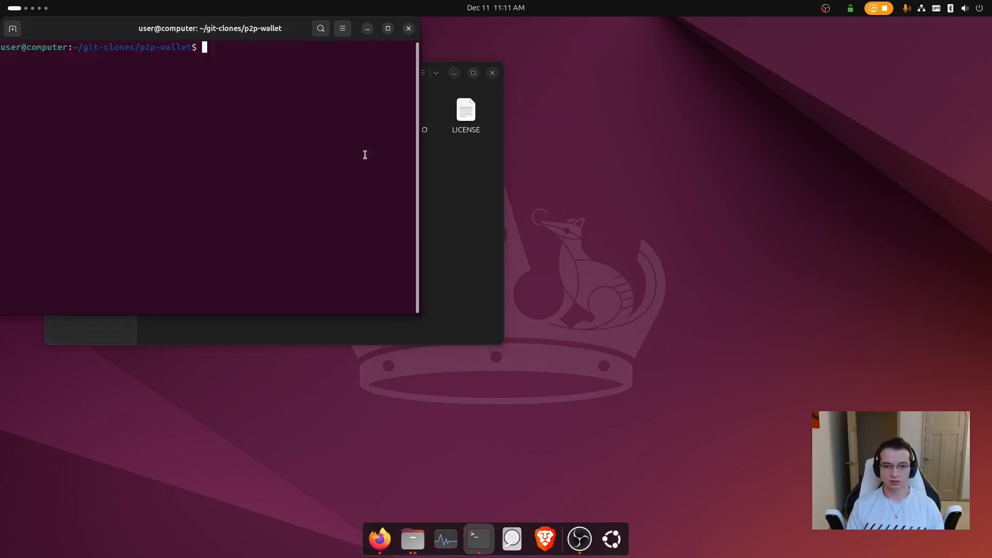
drag(257, 28, 798, 81)
- Check out the main branch of the p2p-wallet repository with git and pull the latest changes
text(git chi)
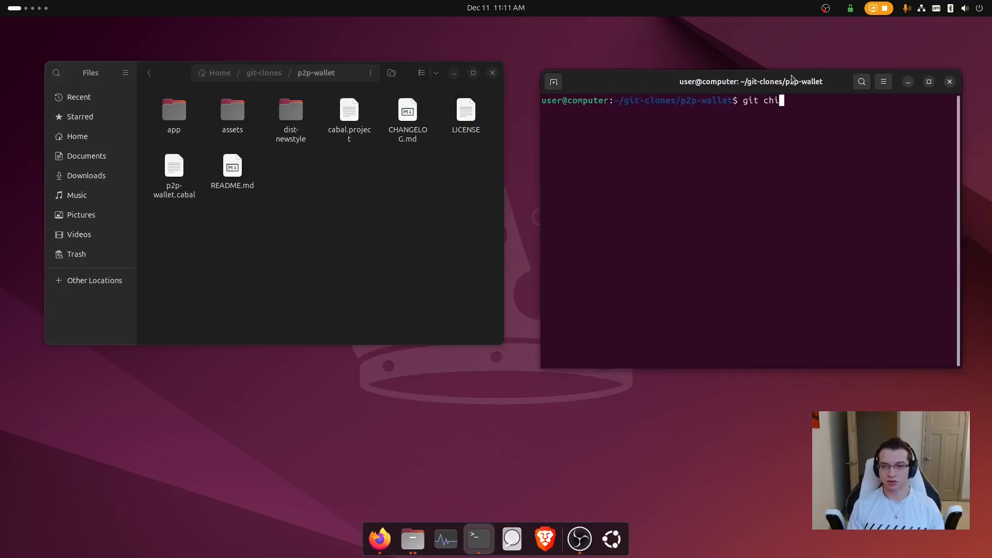
key(BackSpace)
text(eckout main)
key(Return)
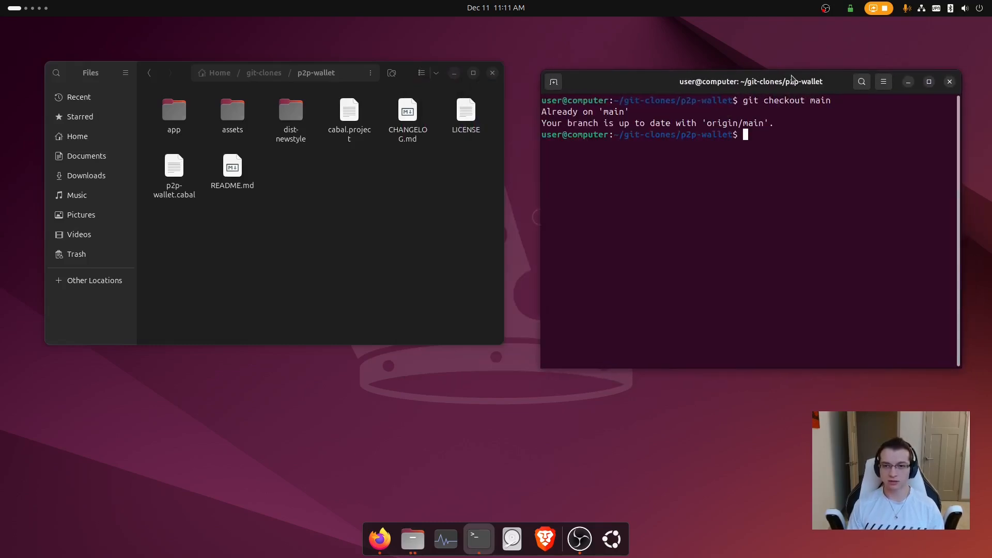
text(git pull)
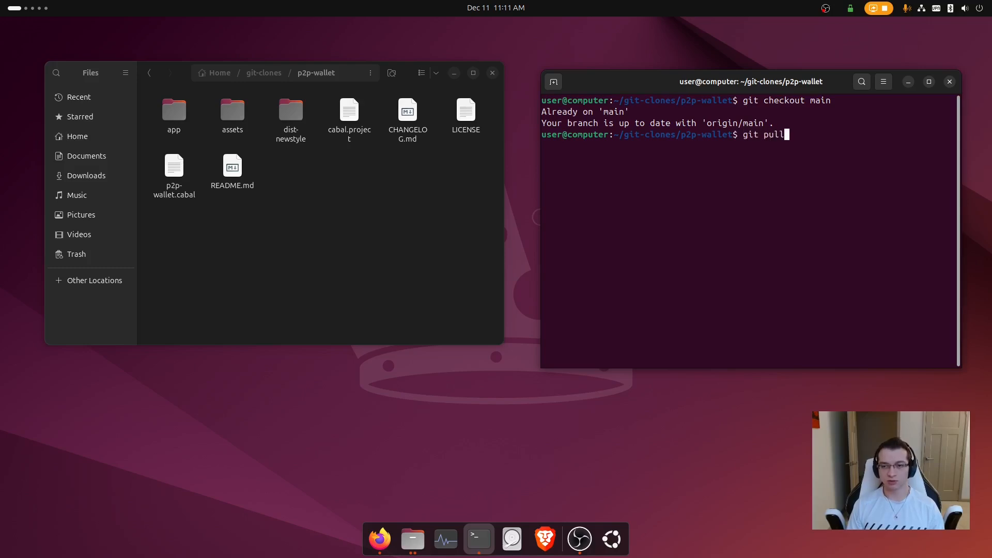
key(Return)
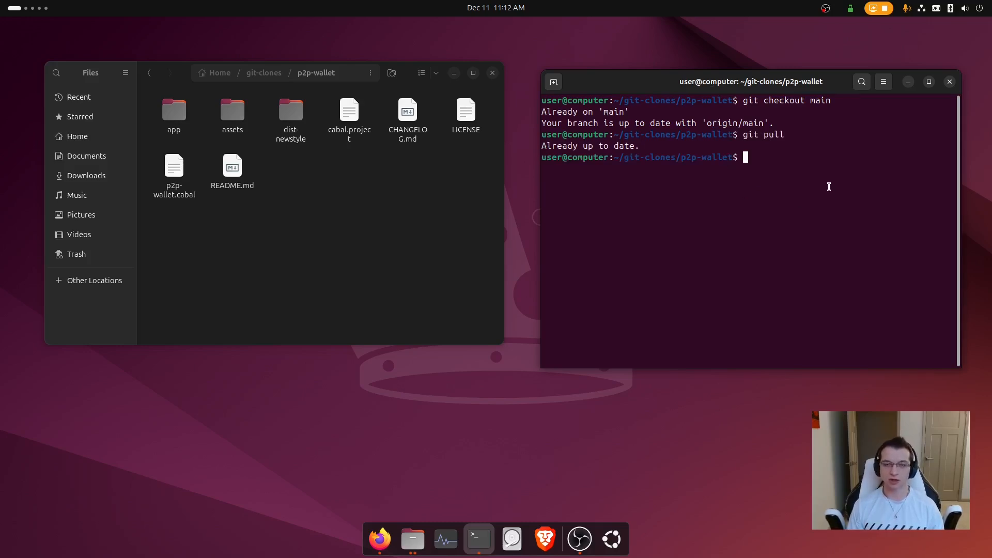
- Update the package lists with cabal update and build the wallet with cabal build
text(cabal update)
key(Return)
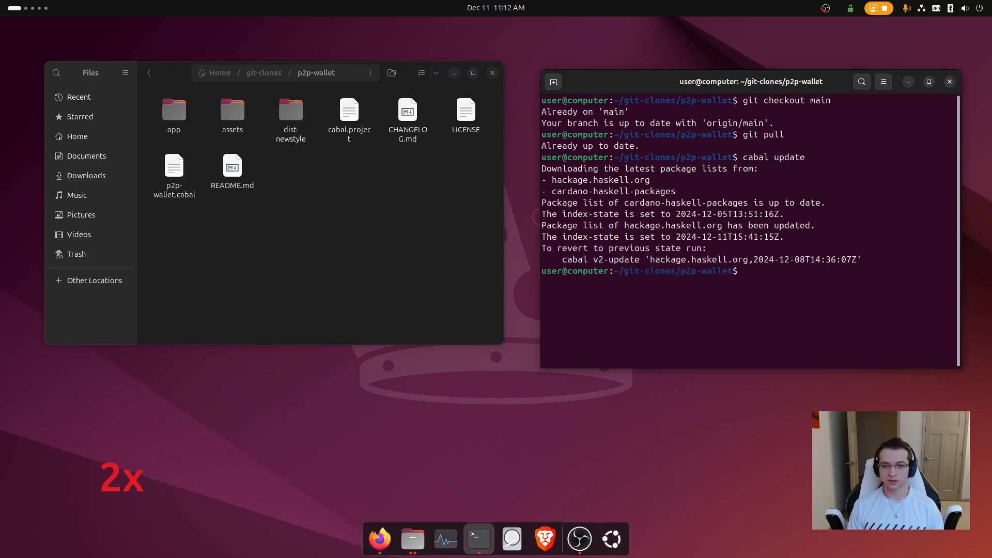
text(cabal build)
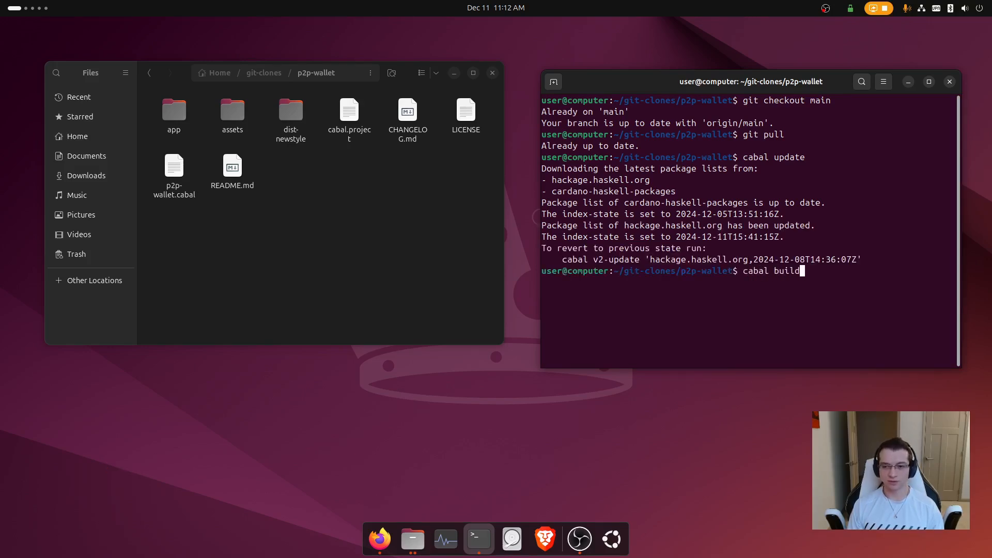
key(Return)
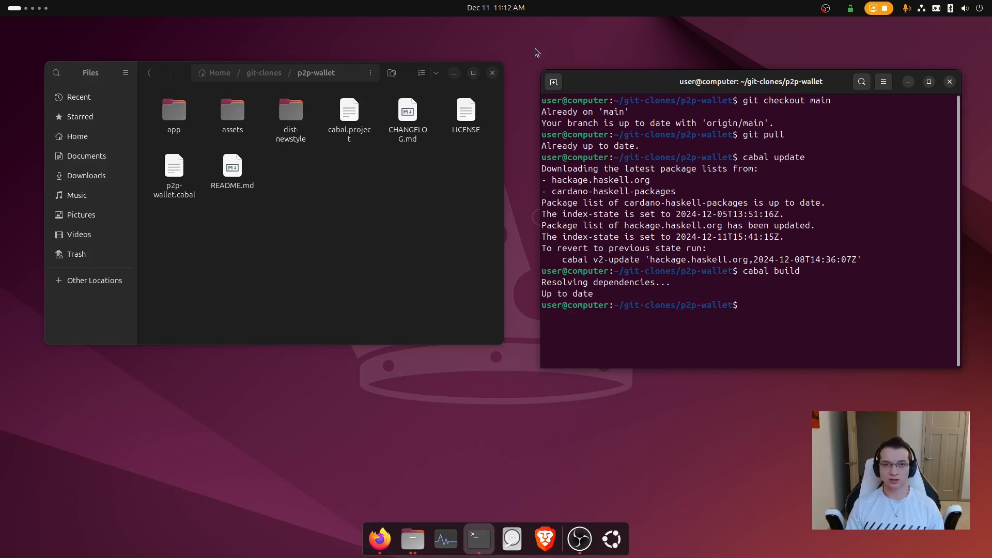
- Copy the built wallet executable to the home directory with cp "$(cabal list-bin exe:p2p-wallet)" $HOME, widening the terminal window
text(cp "$(cabal list-bin exe:p2p-wallet)" $HOME)
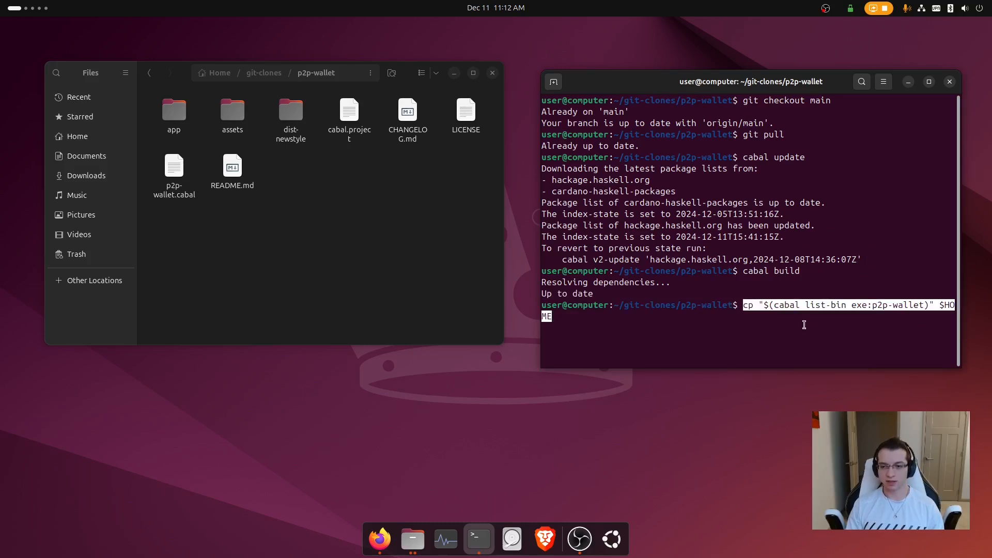
drag(540, 70, 453, 82)
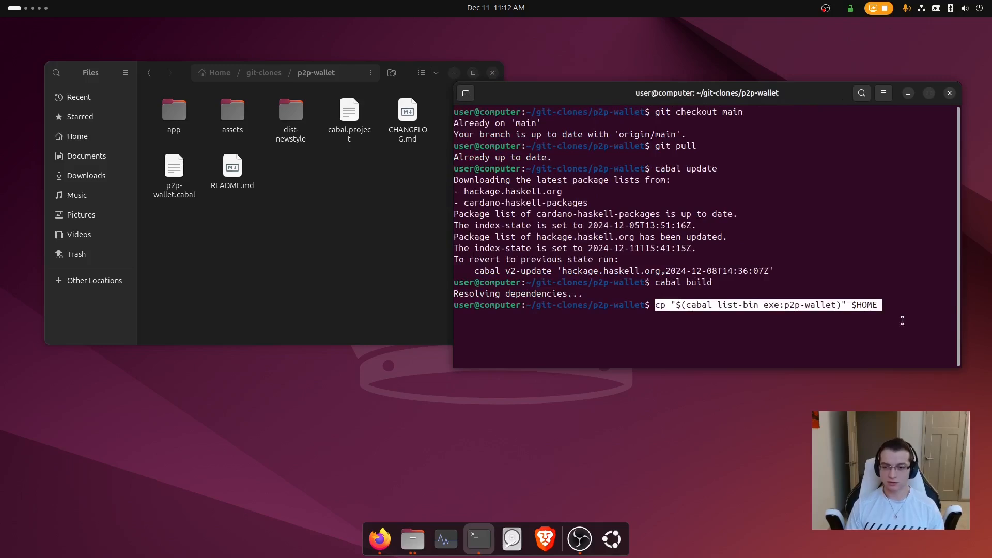
key(Up)
key(Down)
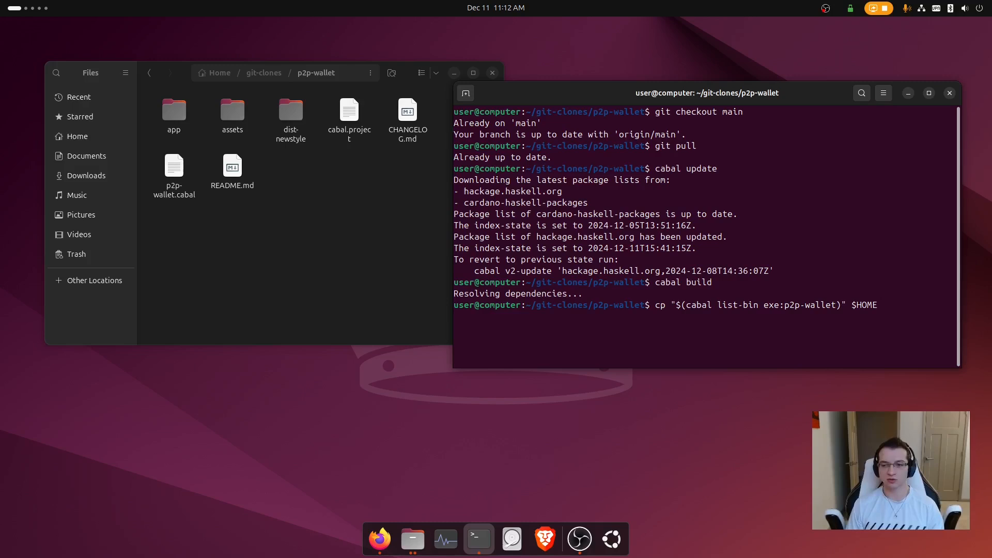
key(Return)
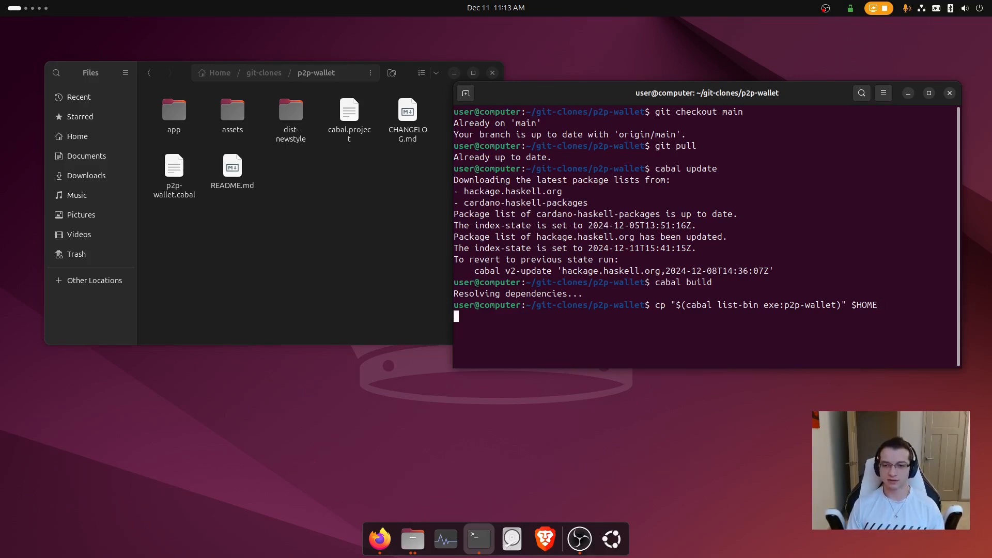
drag(708, 305, 792, 306)
click(768, 316)
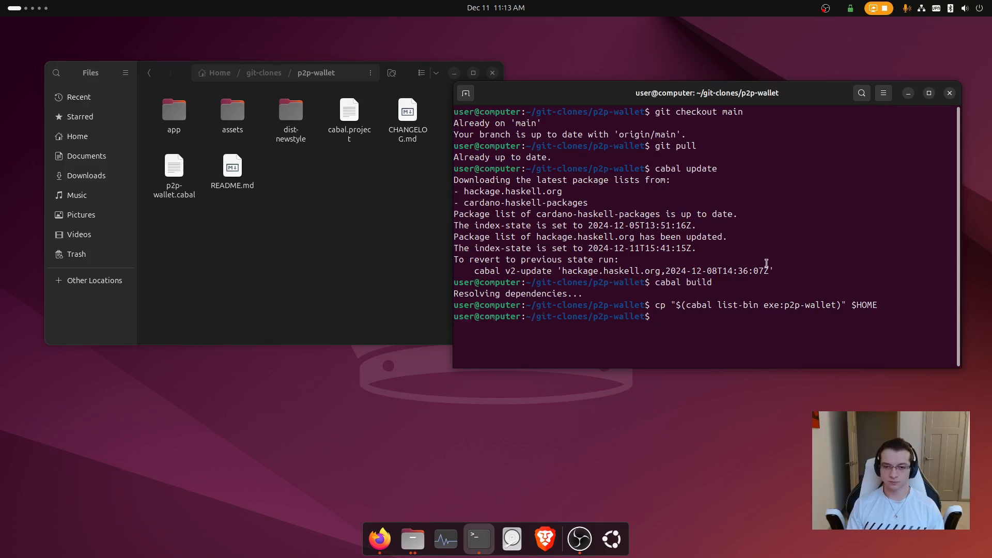
- Switch to the file manager and launch the p2p-wallet executable from the Home folder
click(412, 207)
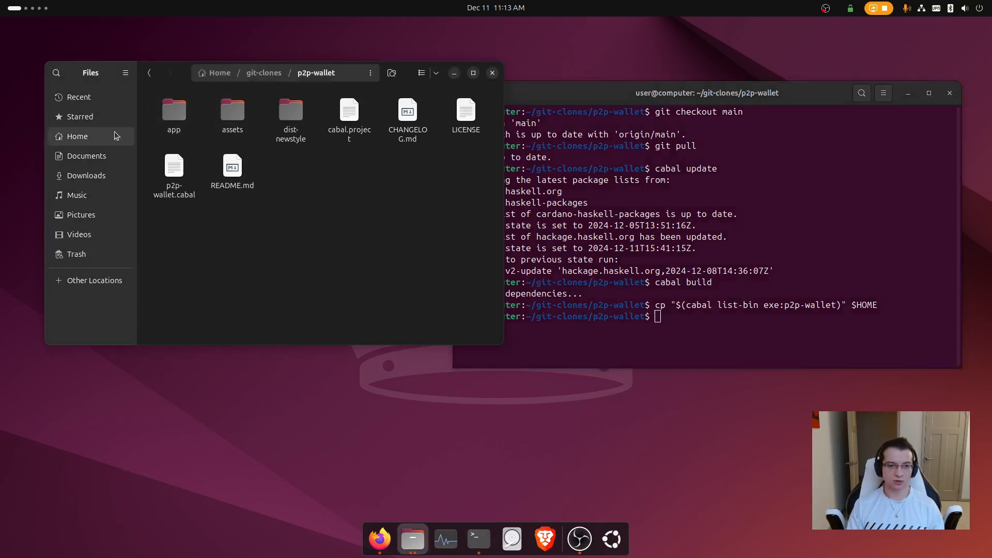
click(128, 142)
click(175, 211)
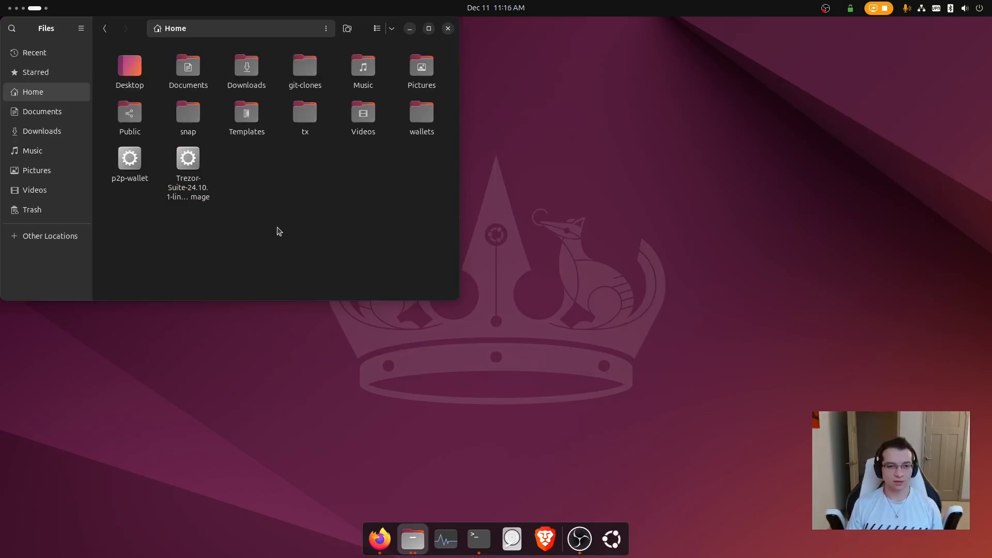
double_click(130, 160)
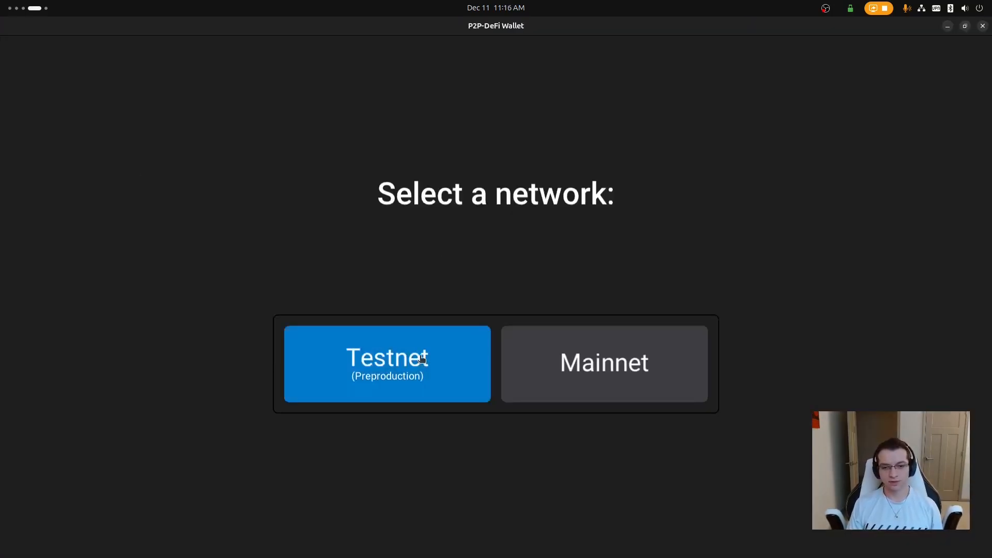
- Enter the Testnet (Preproduction) network with the Ledger: 0 profile and select the Personal 2 wallet
click(421, 360)
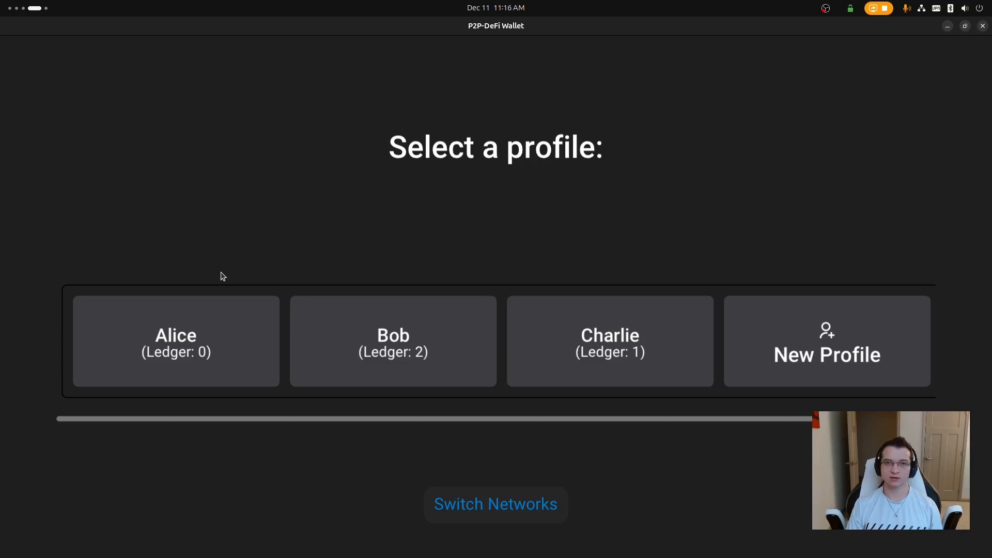
click(210, 353)
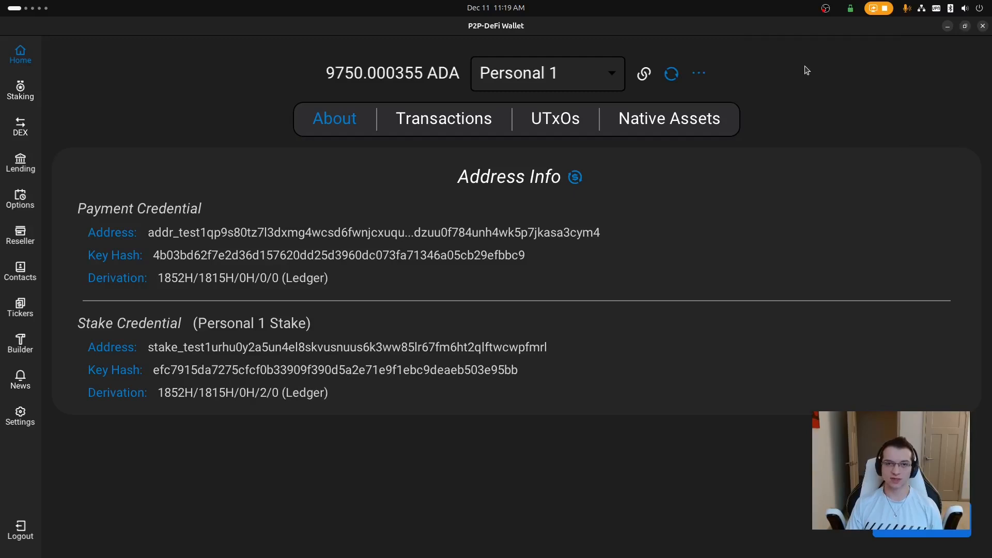
click(598, 65)
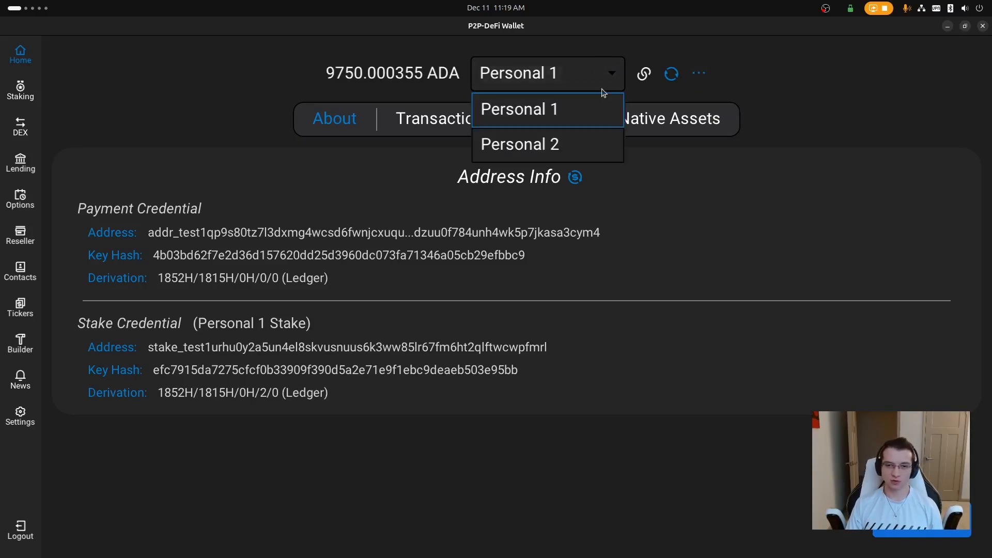
click(600, 141)
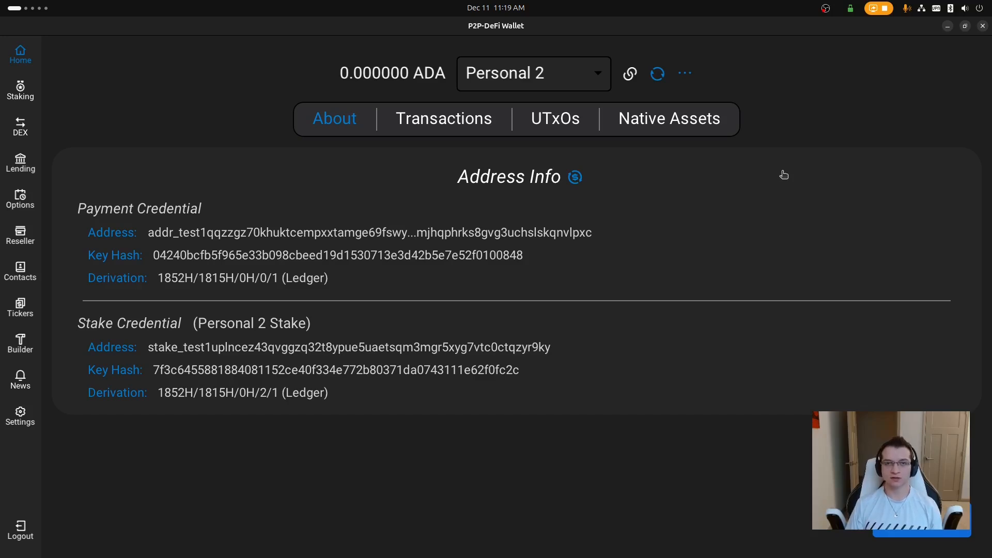
- Switch to the Cardano Testnets faucet page in Firefox and set the request form's environment to Preprod Testnet
key(alt+Tab)
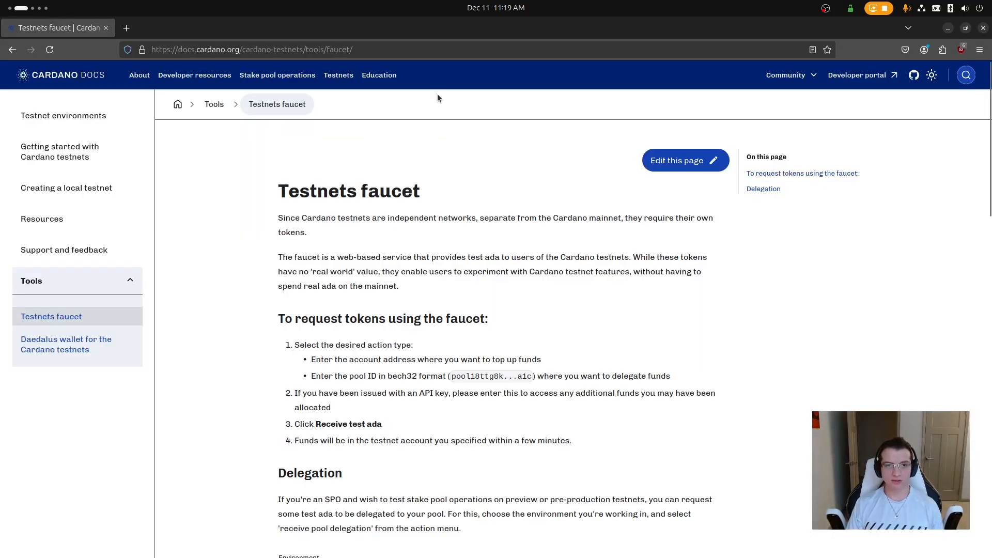
click(414, 46)
click(535, 185)
scroll(533, 177, down, 4)
scroll(534, 177, down, 4)
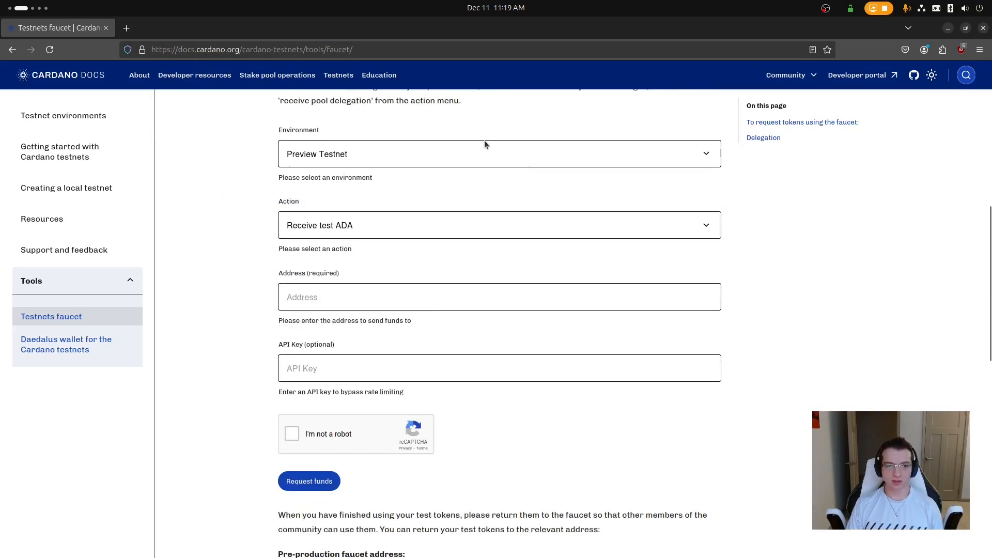
click(481, 156)
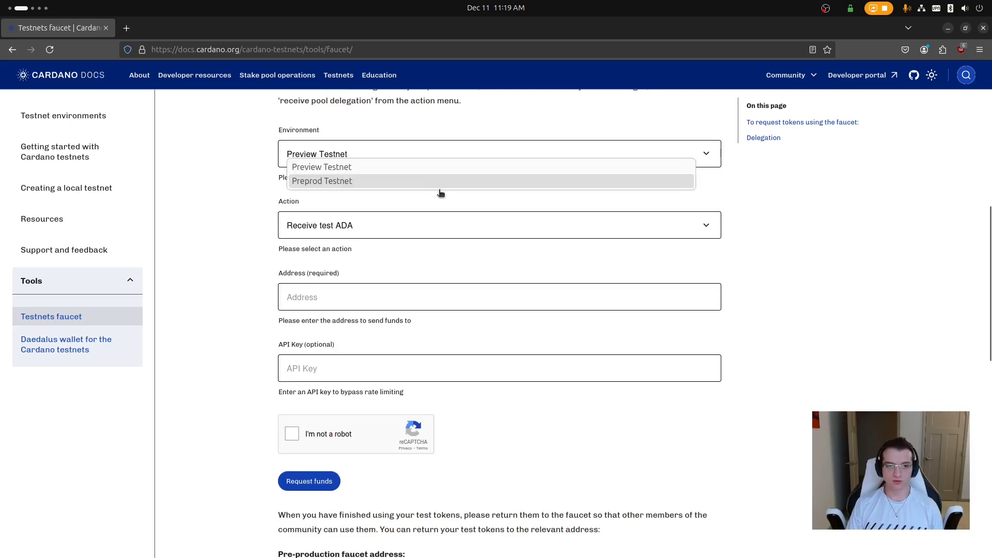
click(445, 180)
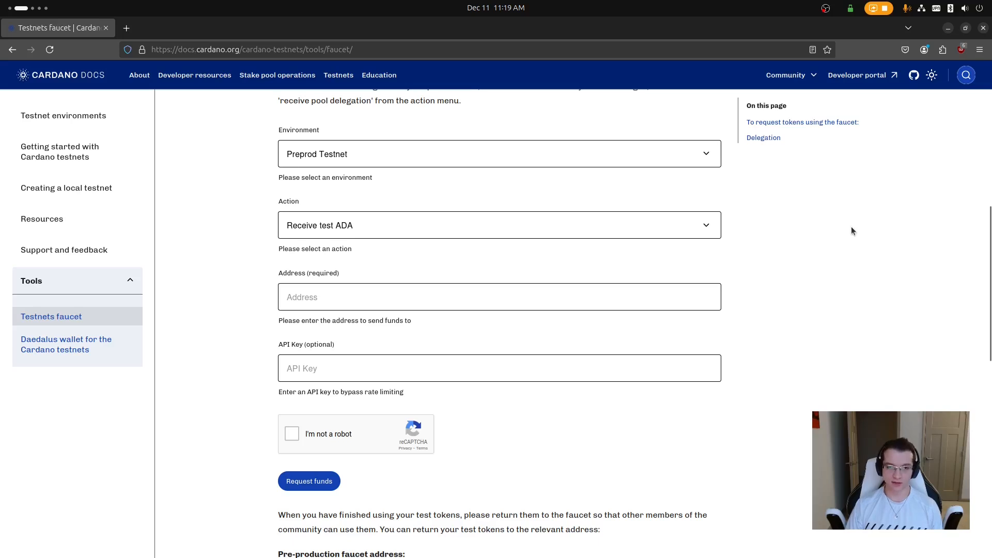
- Copy Personal 2's payment address from the P2P-DeFi Wallet and paste it into the faucet form's required address field in Firefox
key(alt+Tab)
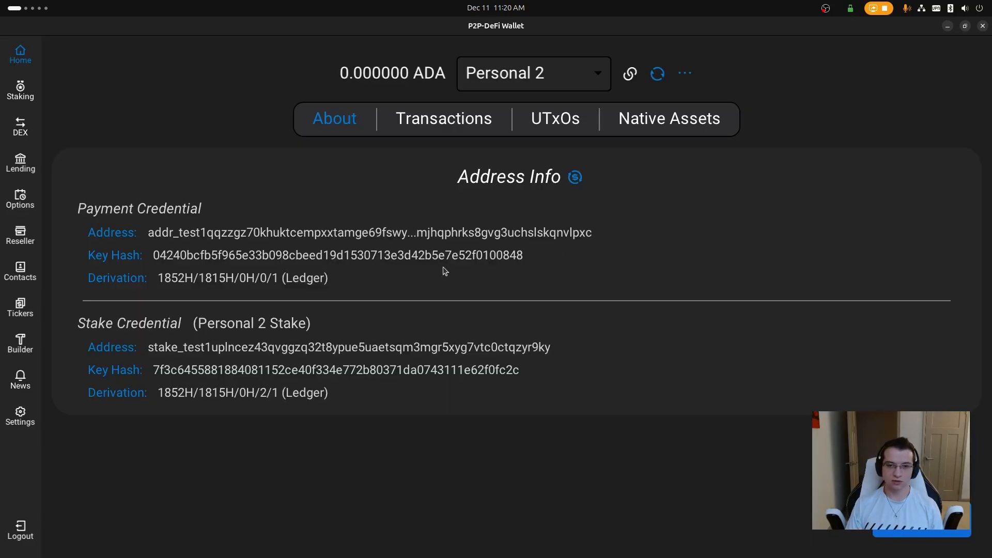
click(122, 235)
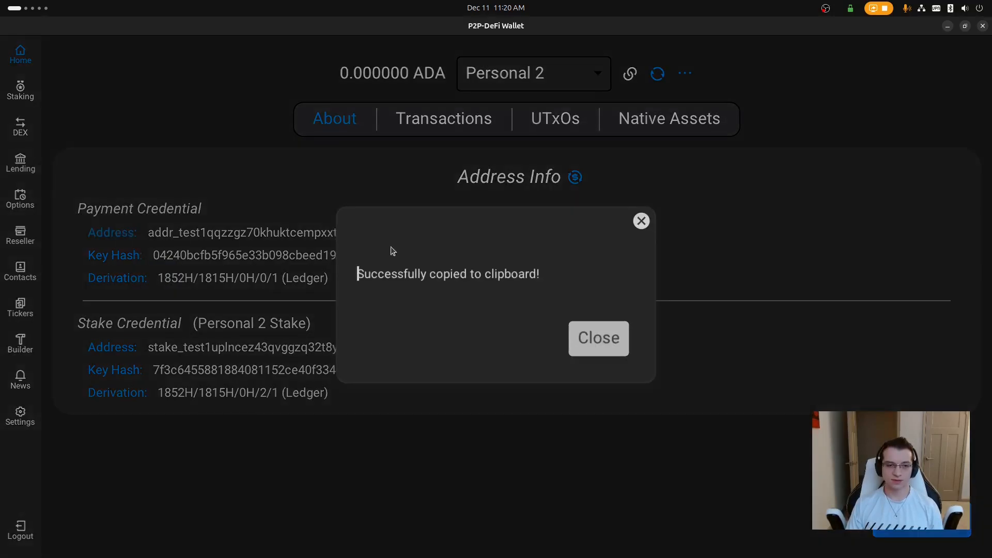
click(599, 338)
key(alt+Tab)
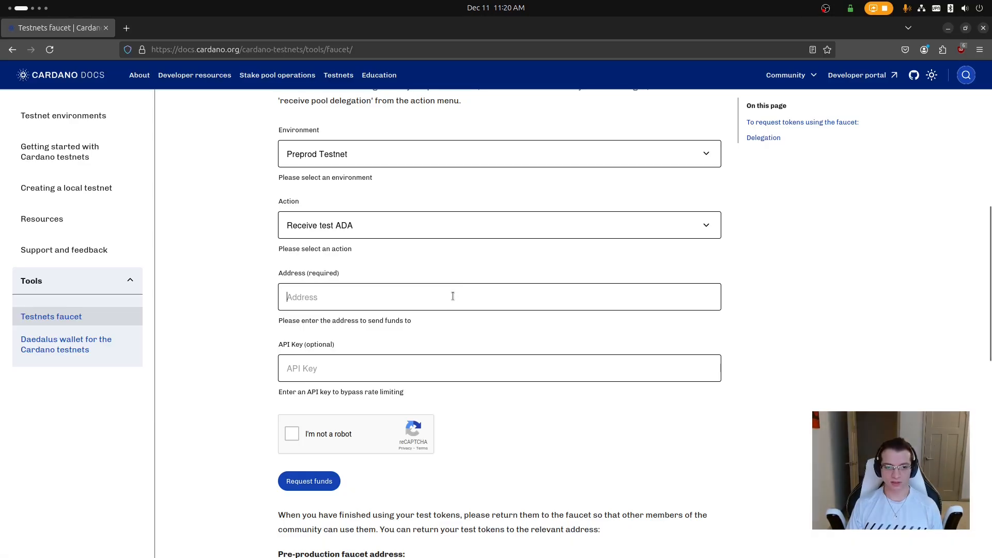
key(ctrl+v)
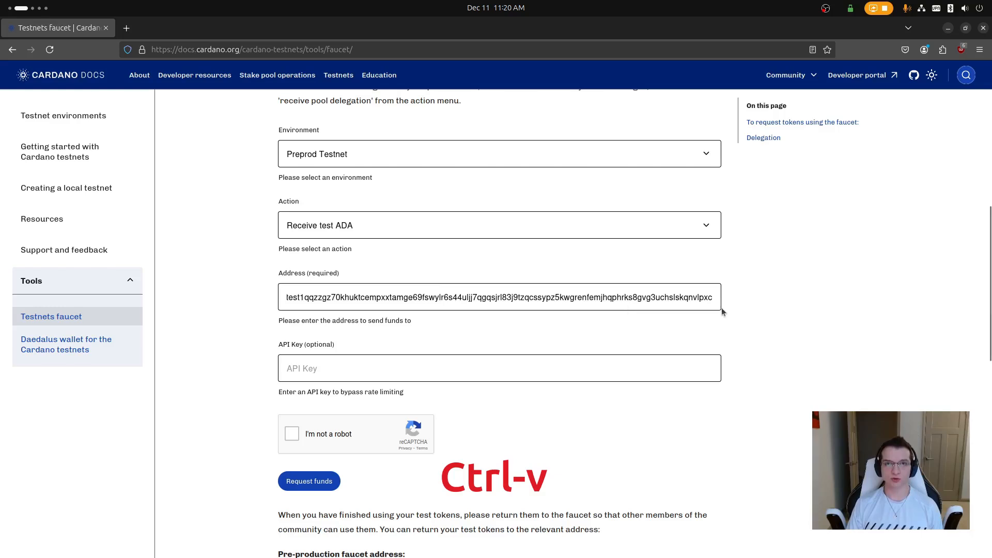
- Complete the "I'm not a robot" check and submit the faucet's request for funds
scroll(760, 261, down, 4)
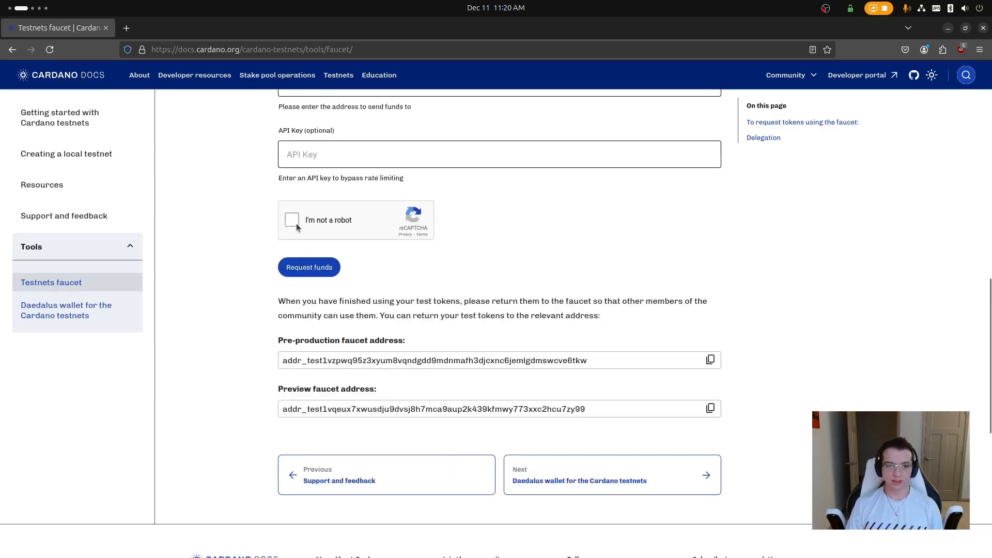
click(325, 224)
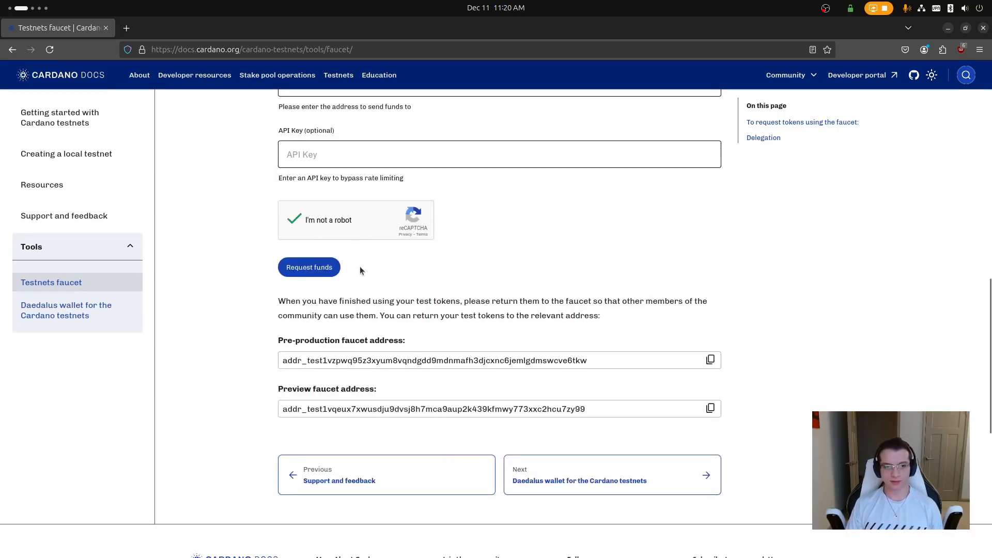
click(320, 269)
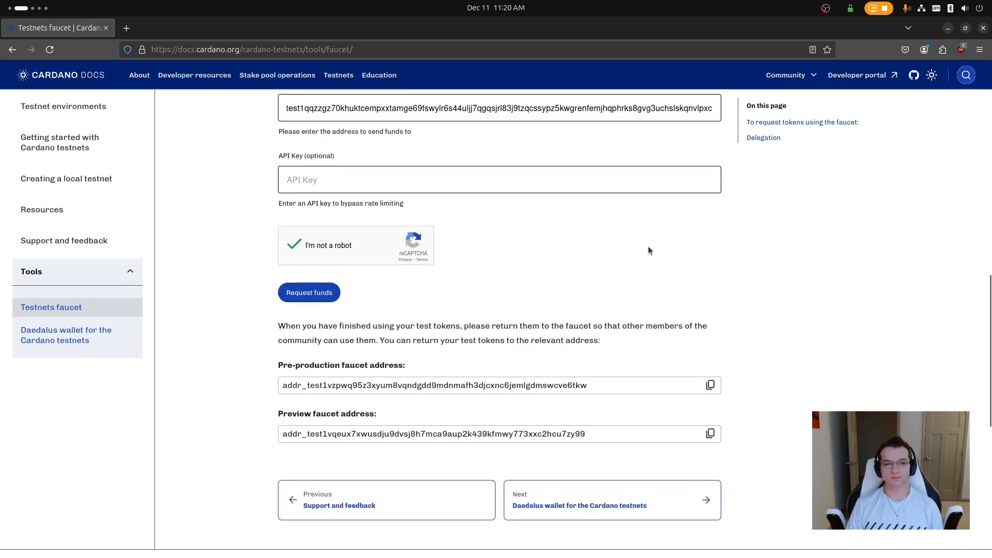
click(309, 292)
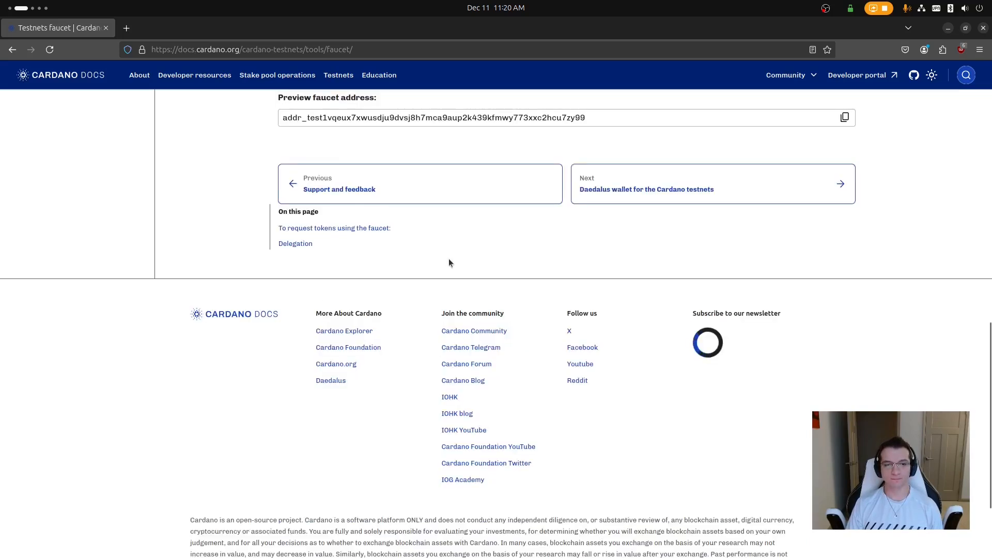
- Examine the faucet's success section, including the recipient address, transaction hash and the pre-production address for returning test tokens
scroll(494, 255, up, 4)
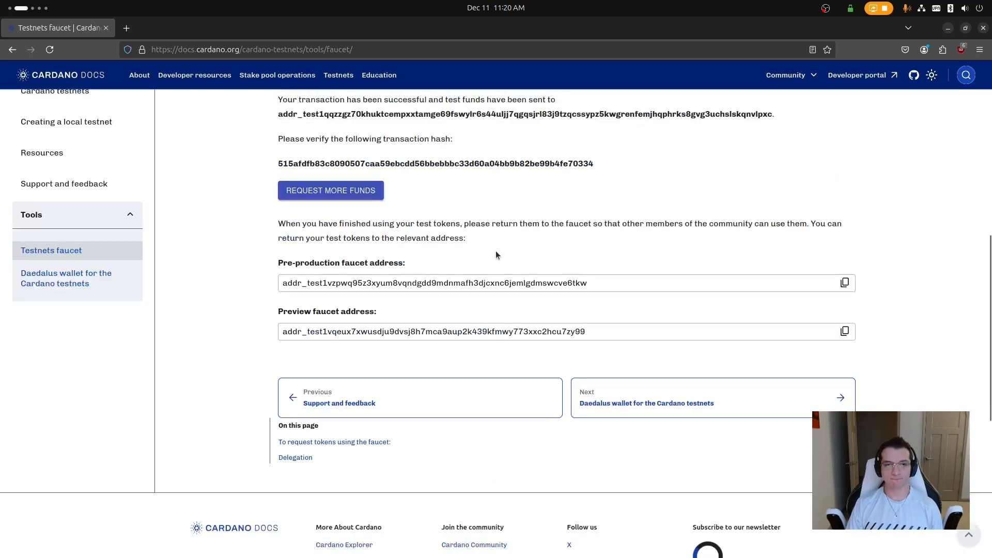
scroll(495, 250, up, 5)
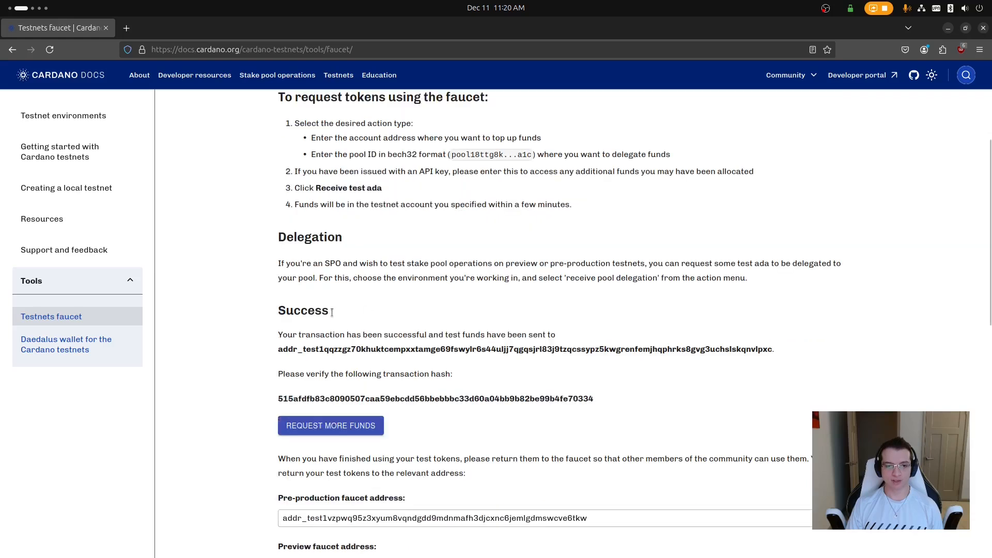
scroll(332, 312, down, 1)
drag(288, 314, 560, 336)
click(353, 375)
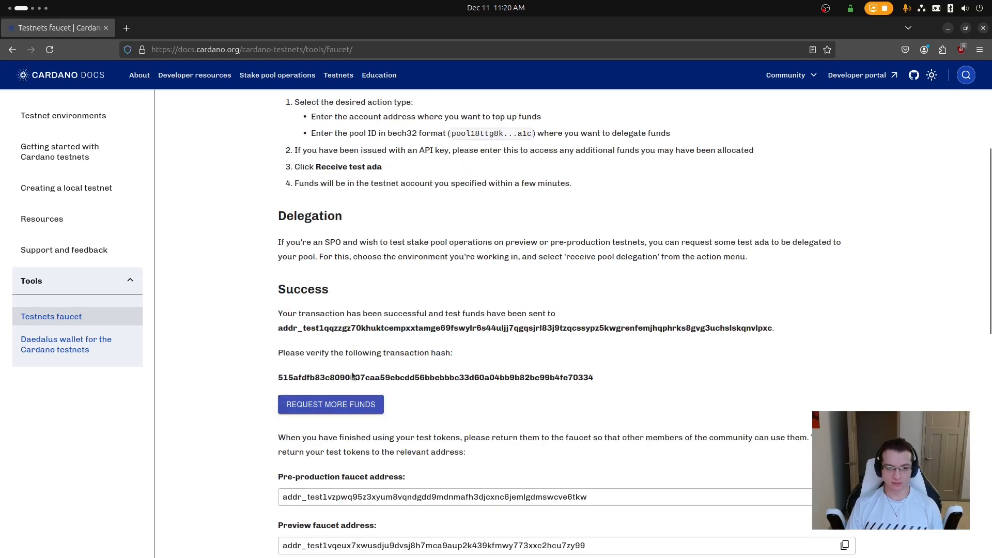
double_click(390, 380)
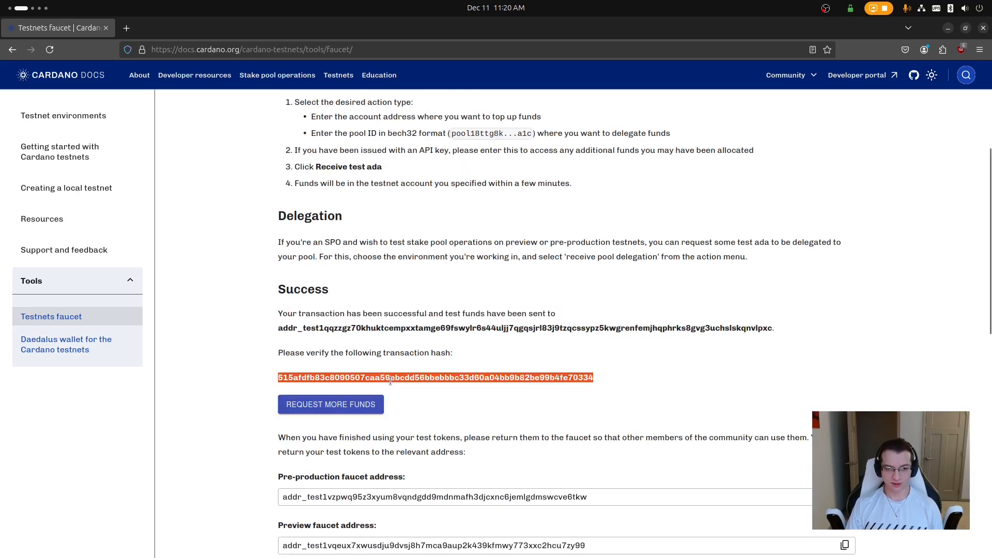
click(539, 348)
scroll(636, 265, down, 3)
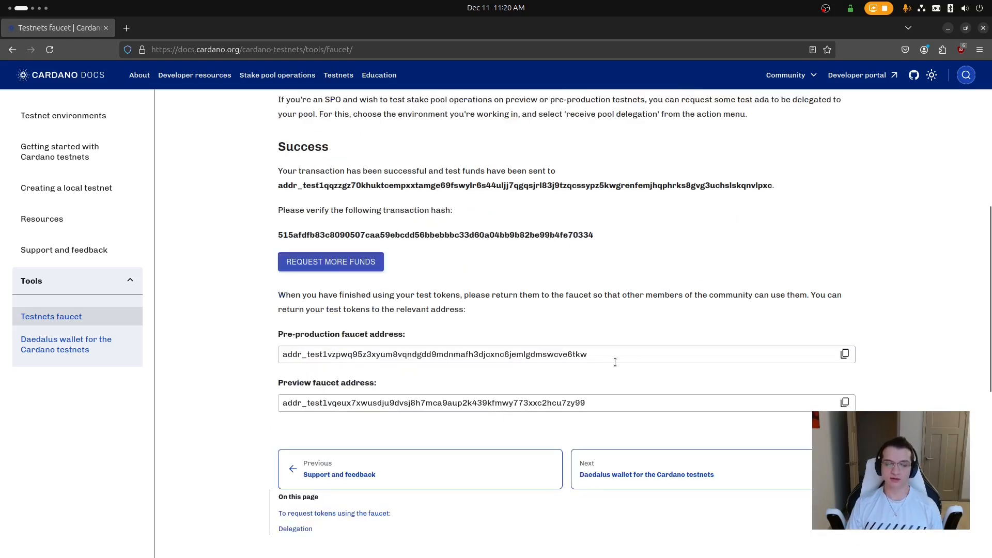
drag(589, 353, 256, 338)
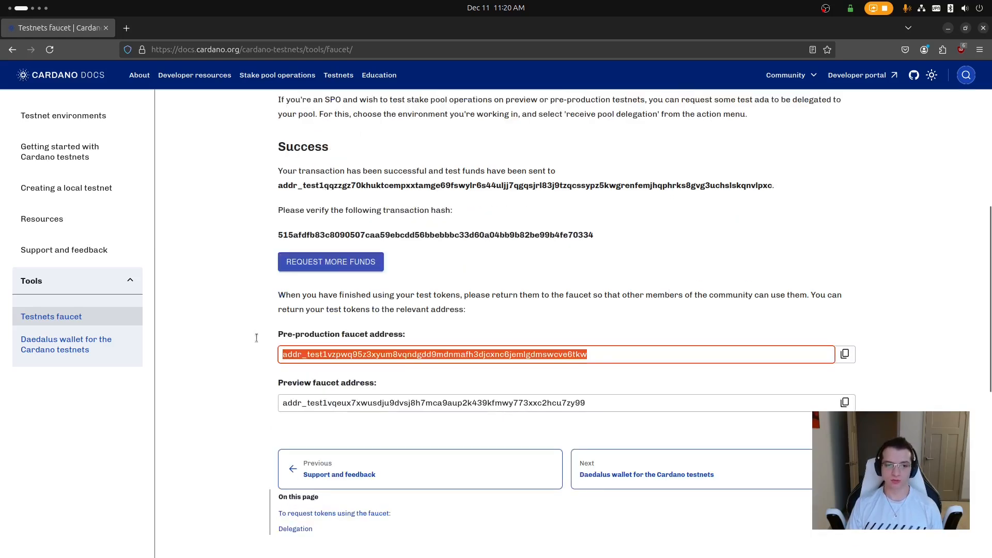
click(552, 315)
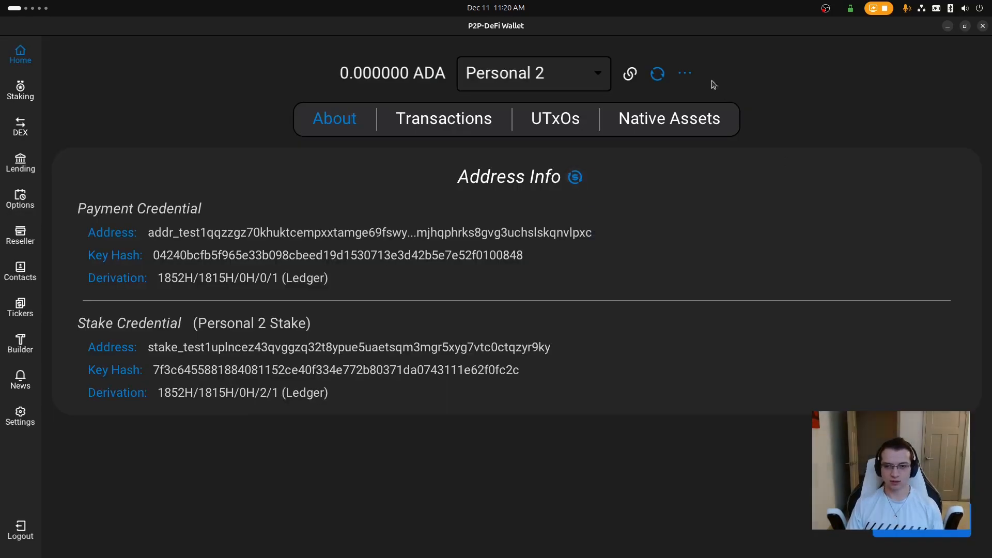
- Switch to the P2P-DeFi Wallet, sync the Personal 2 wallet and dismiss the notification notice
click(657, 75)
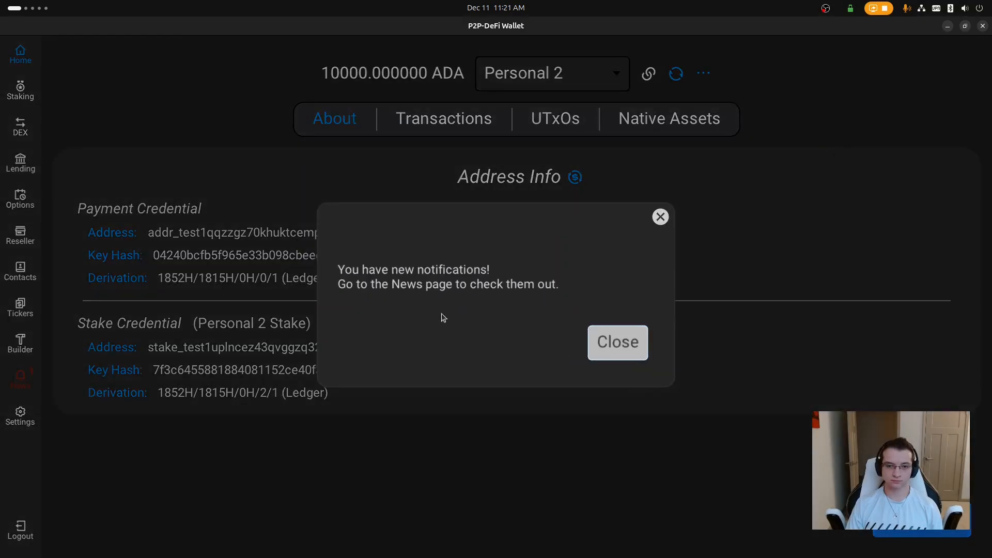
click(592, 342)
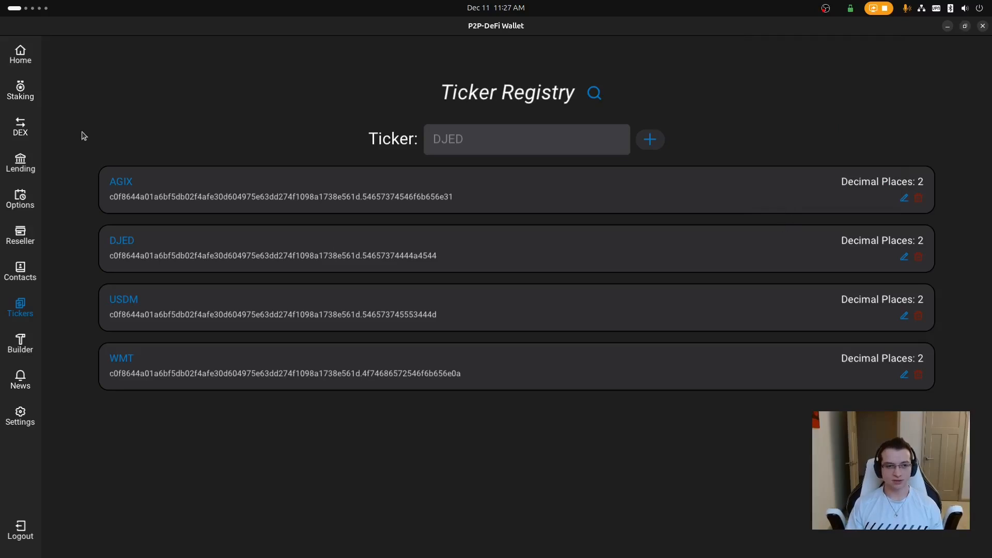
- Add the first DEX wallet using the Personal 1 Stake credential and dismiss the notification notice
click(20, 127)
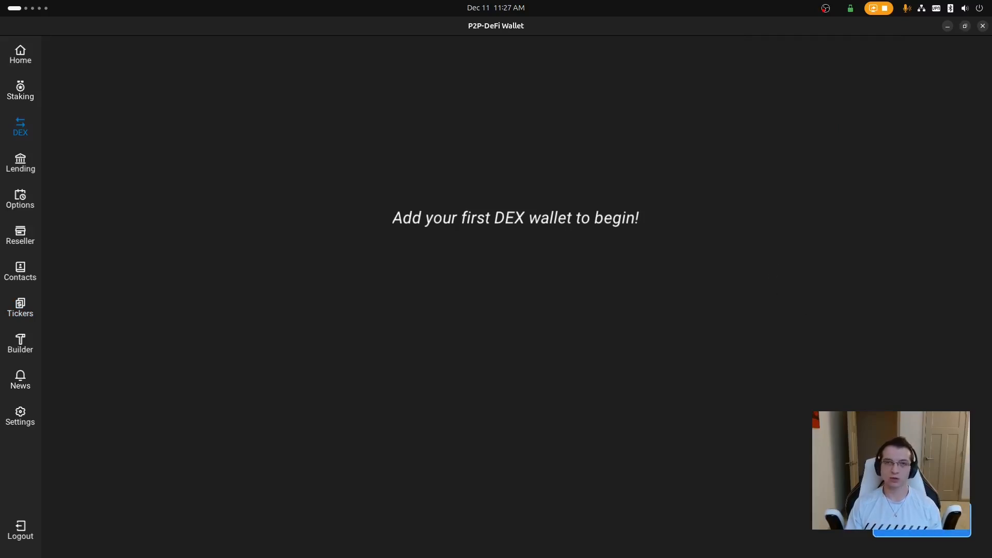
click(922, 520)
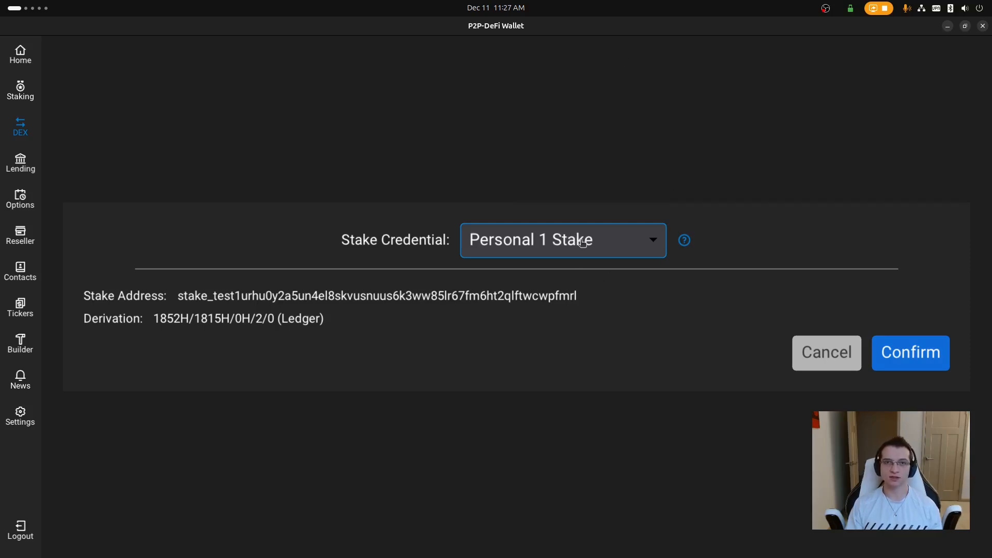
click(903, 353)
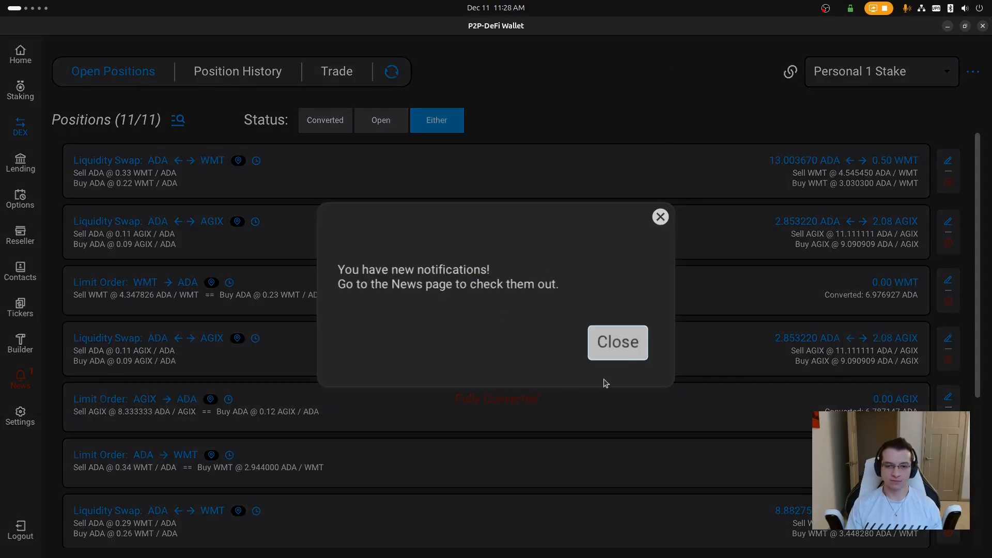
click(622, 399)
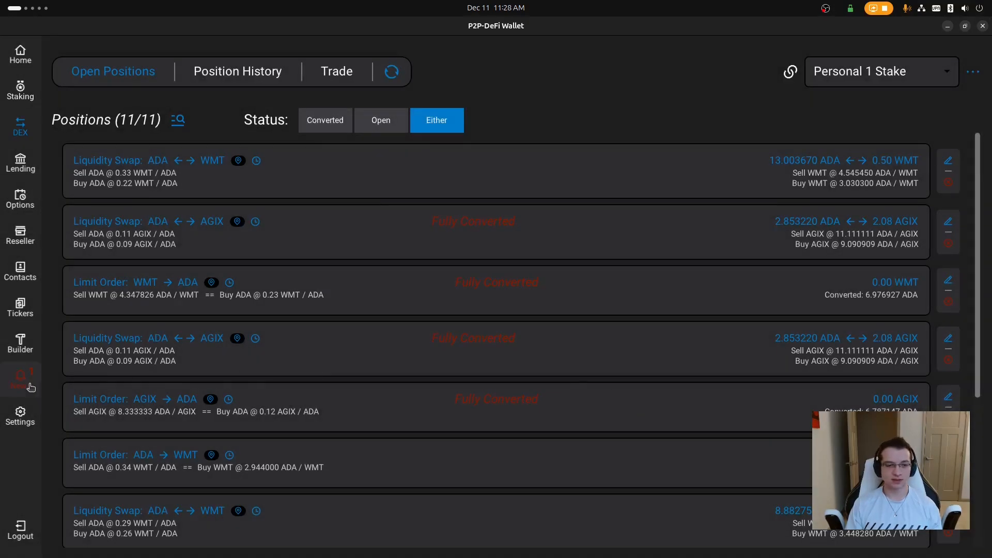
- Mark all notifications as read on the News page and go to the DEX positions from the Dex heading
click(16, 378)
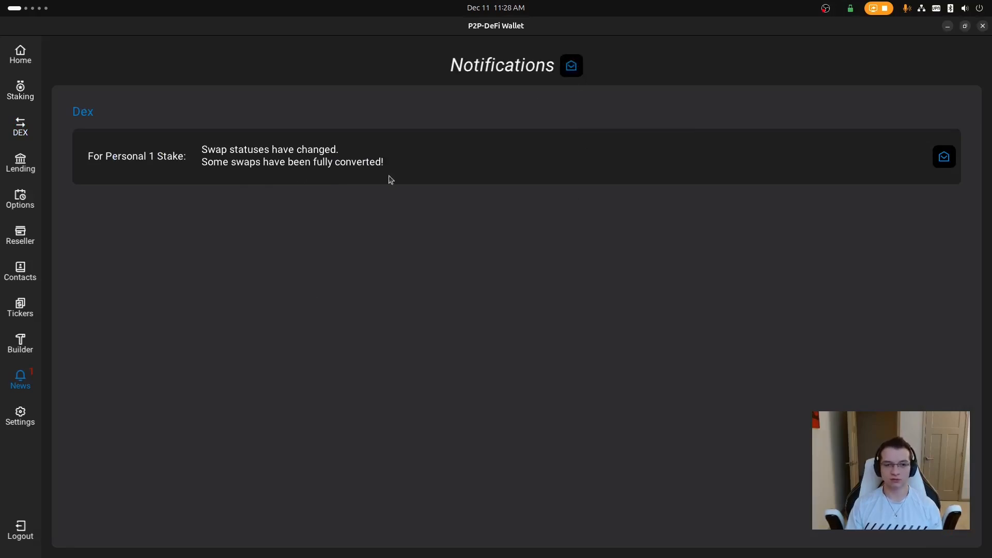
click(571, 66)
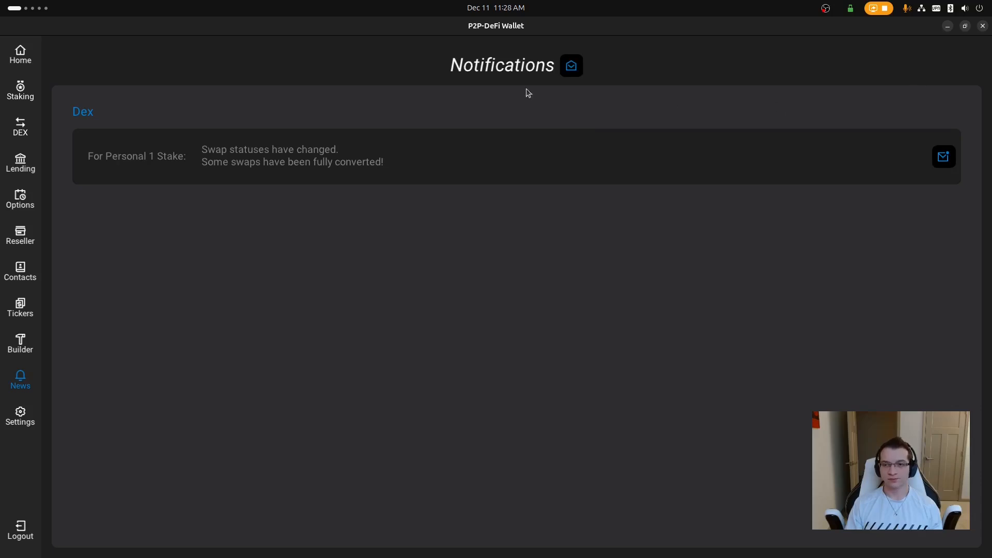
click(82, 112)
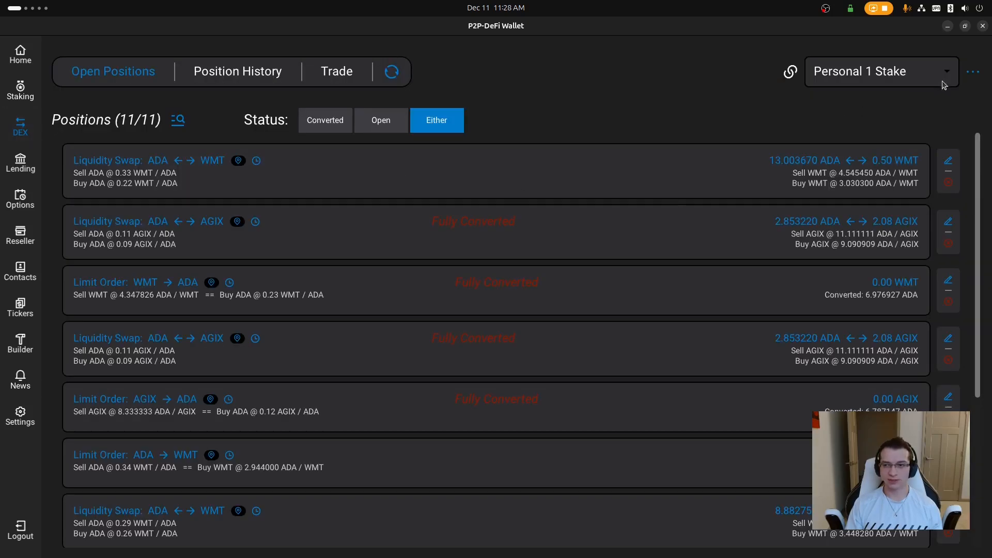
- Start adding another DEX wallet with Personal 2 Stake as its stake credential
click(973, 72)
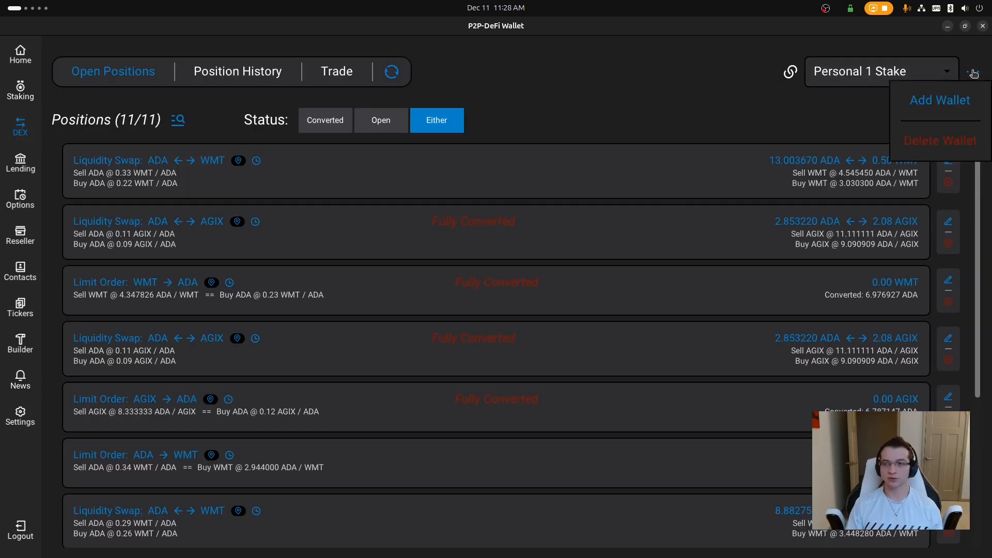
click(950, 102)
click(574, 245)
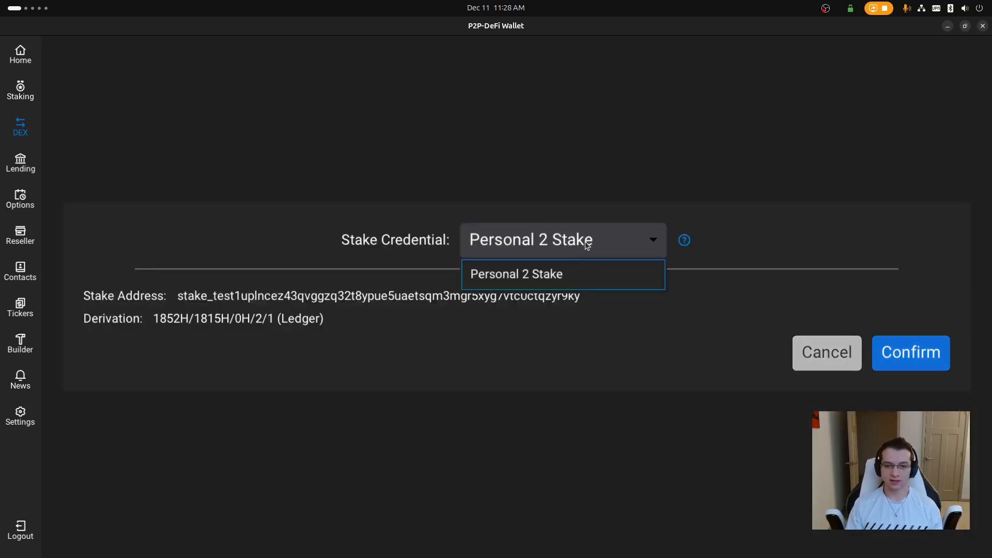
click(587, 244)
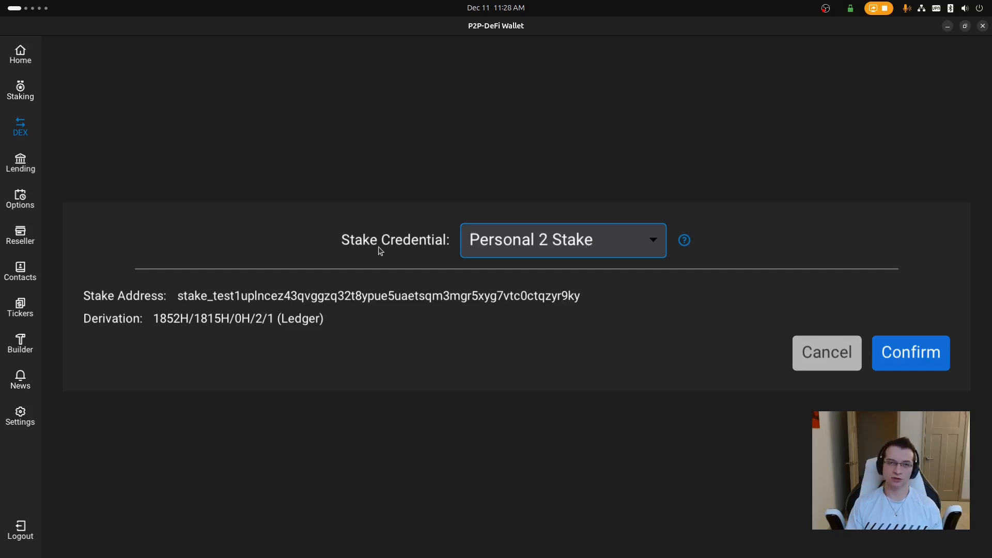
- Check the list of stake credentials on the Staking page and return to the DEX wallet form
click(33, 83)
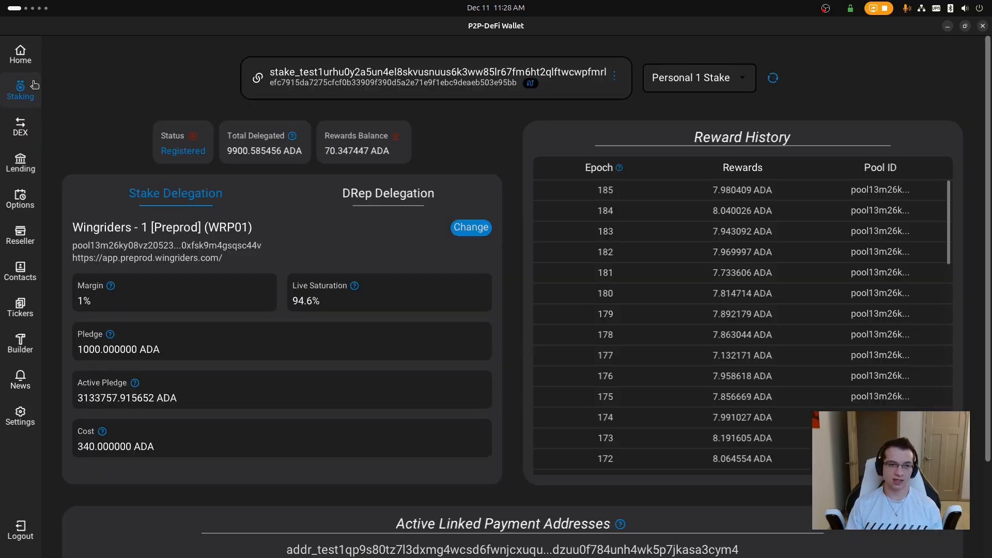
click(718, 83)
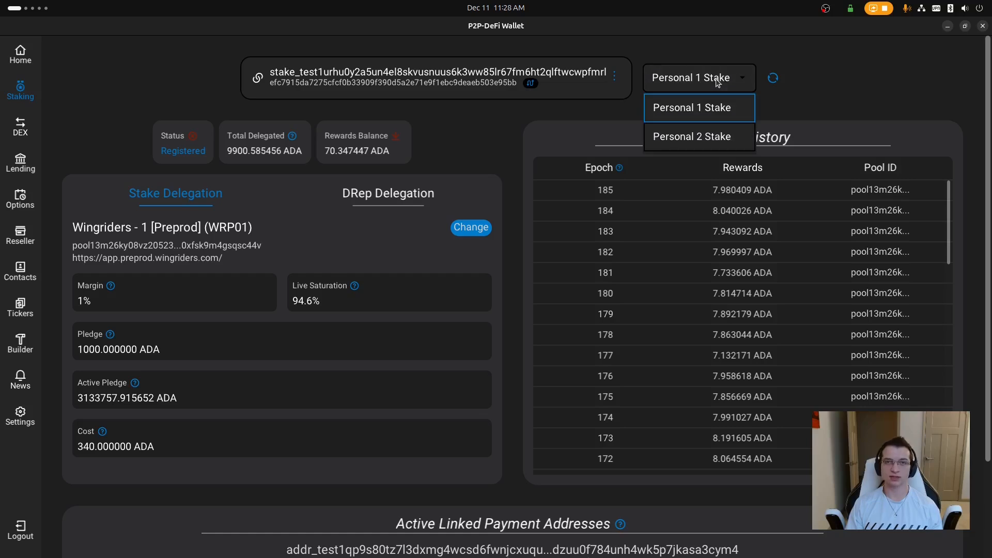
click(20, 127)
click(21, 127)
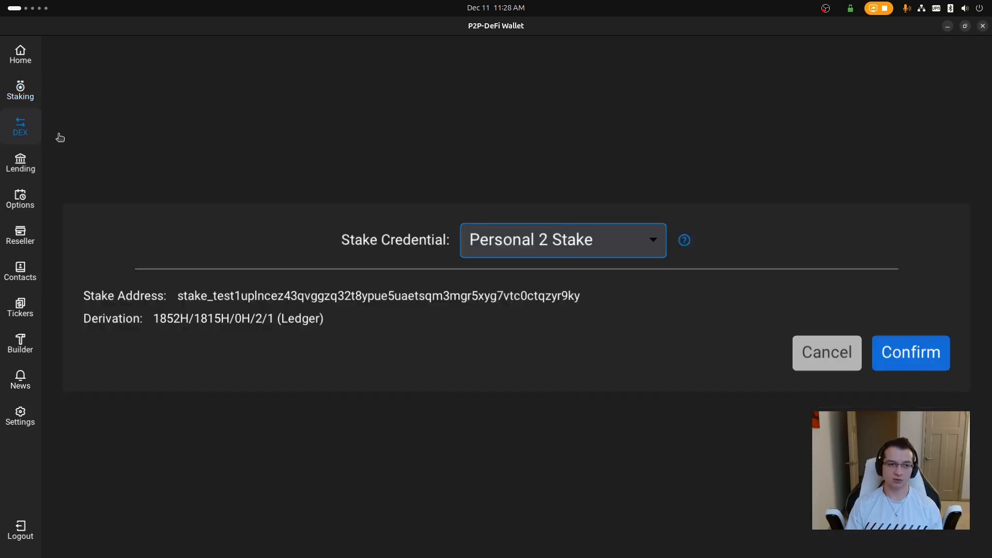
- Confirm Personal 2 Stake as the new DEX wallet's credential and dismiss the notification notice
click(578, 238)
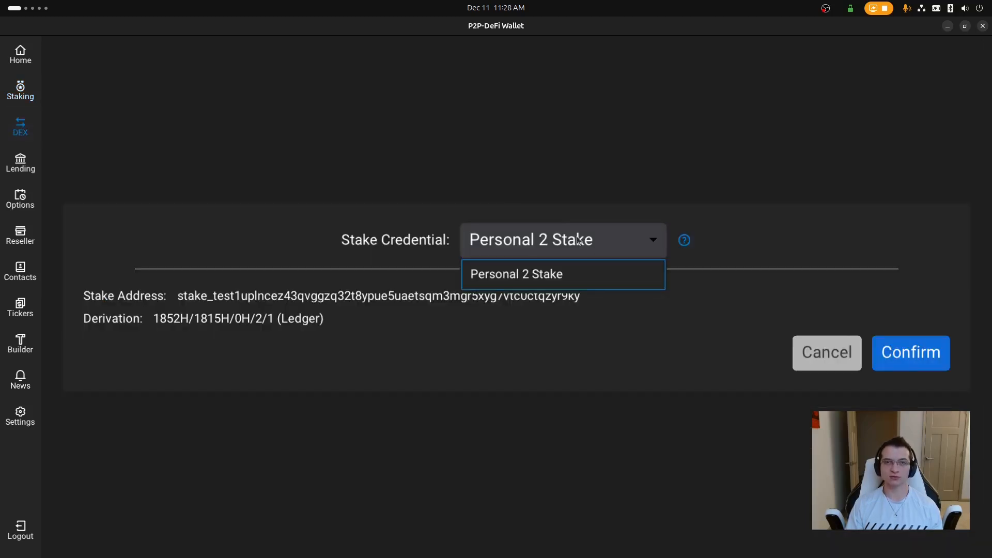
click(571, 274)
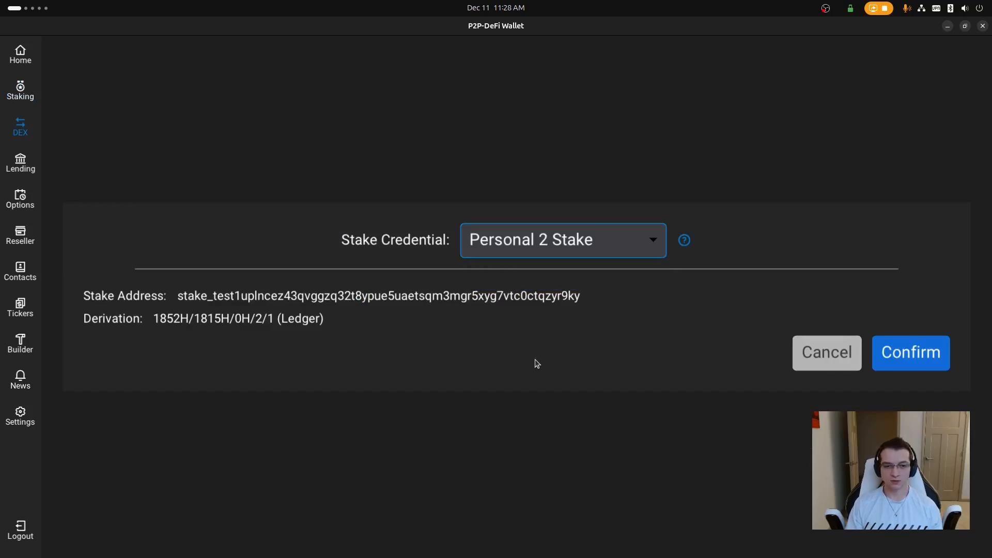
click(910, 353)
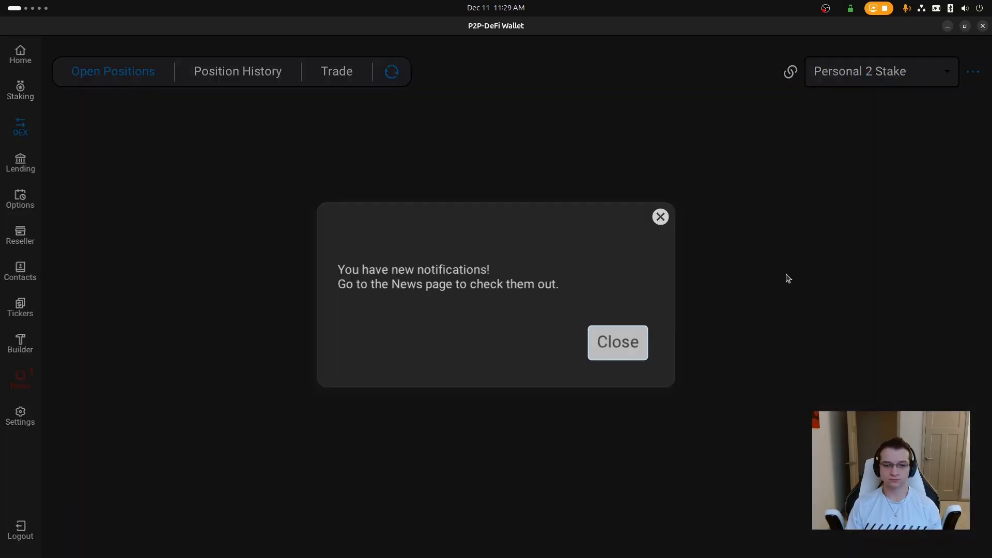
click(786, 275)
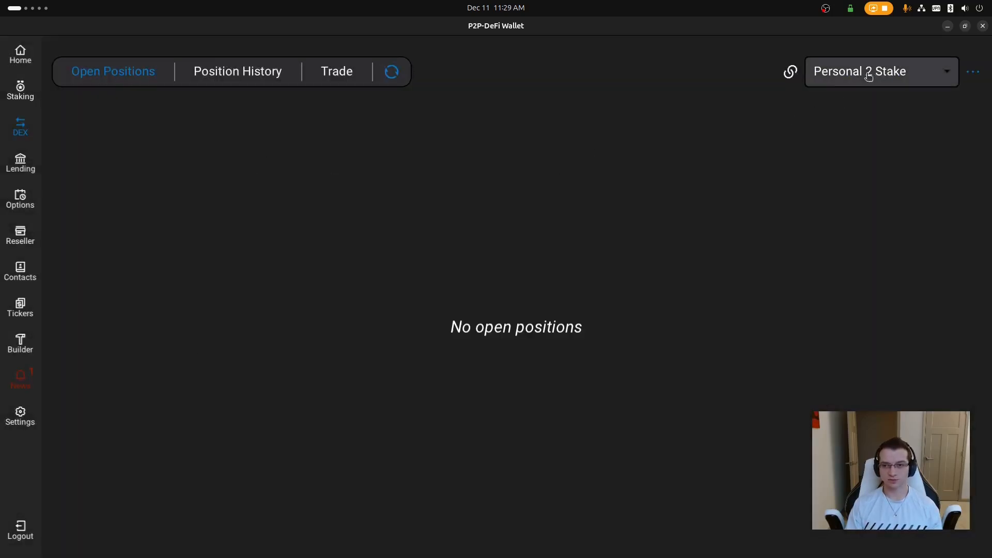
- Switch the DEX view between Personal 2 Stake and Personal 1 Stake to compare their open positions
click(901, 71)
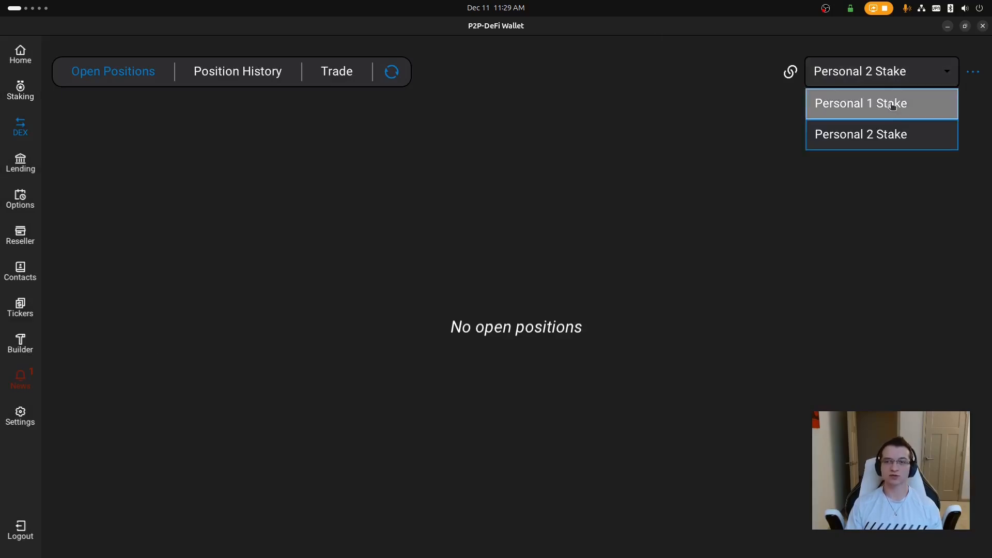
click(890, 104)
click(905, 82)
click(891, 136)
click(887, 82)
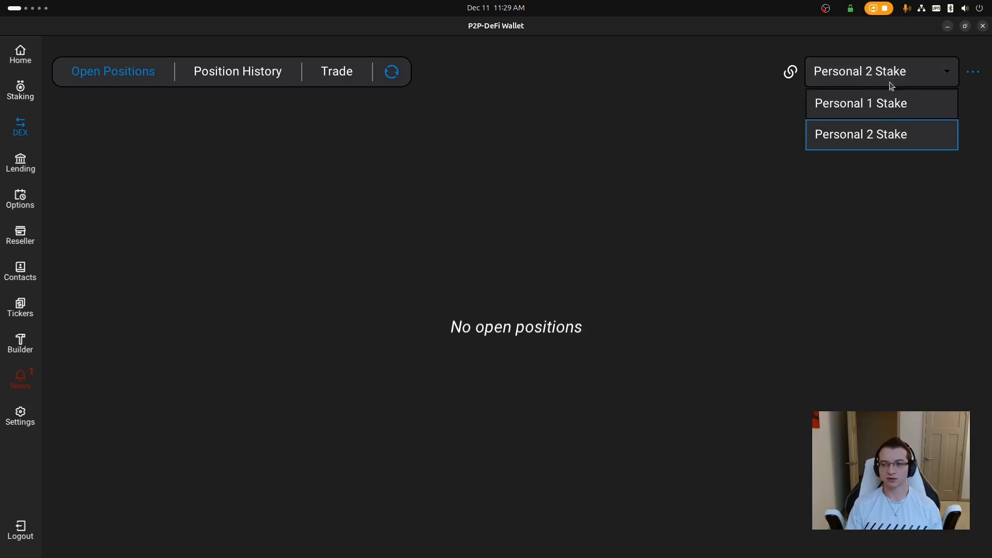
click(889, 111)
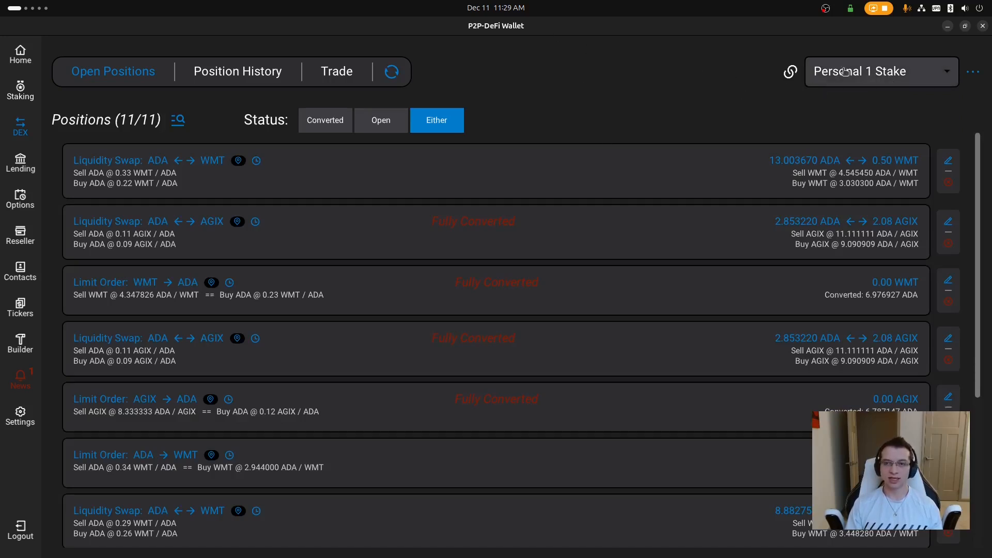
click(875, 77)
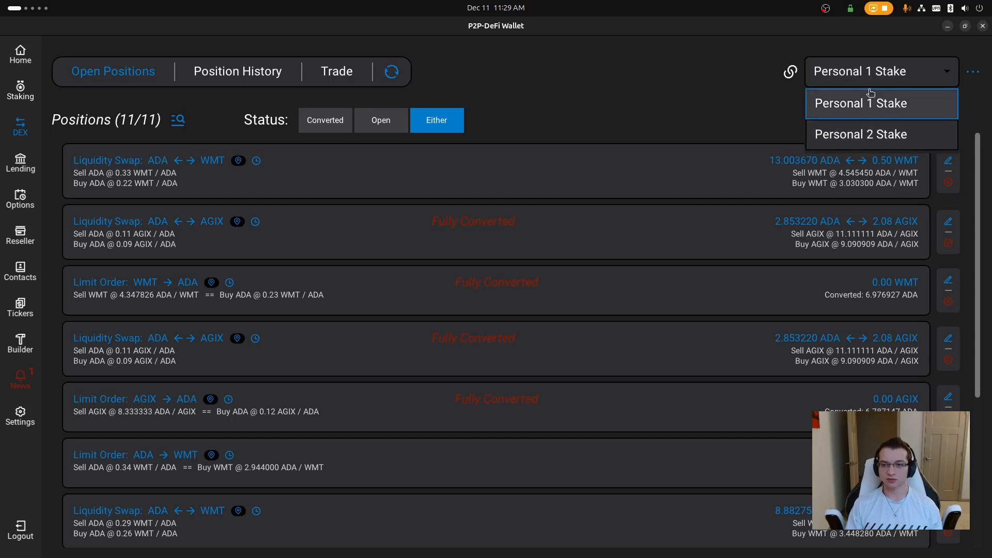
click(865, 115)
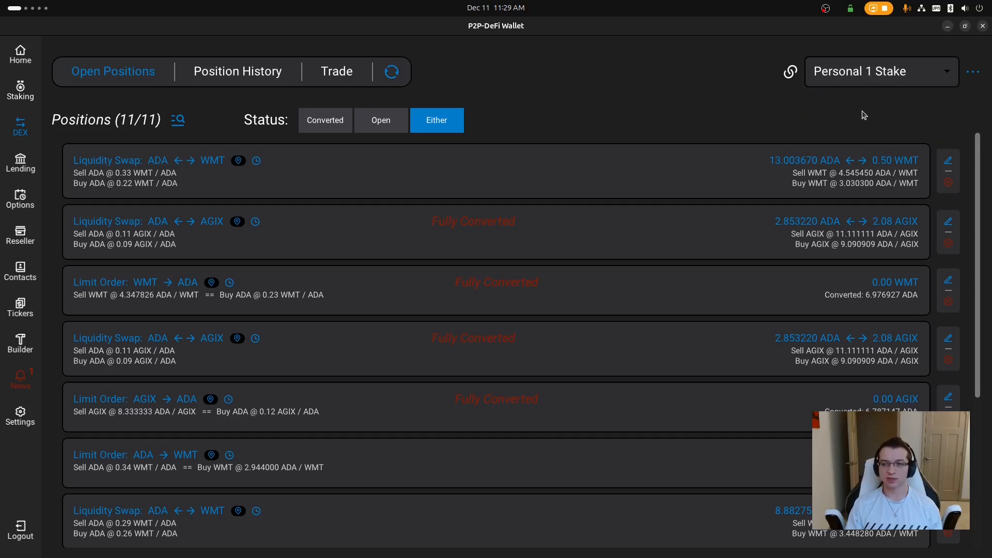
click(23, 92)
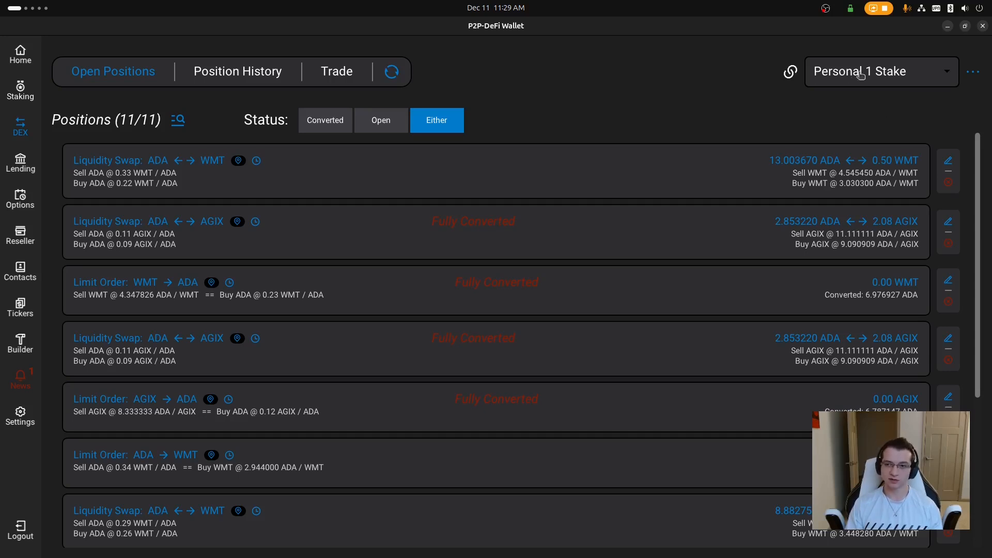
- Select the Personal 2 Stake DEX wallet and open its trading pair lookup form
click(894, 78)
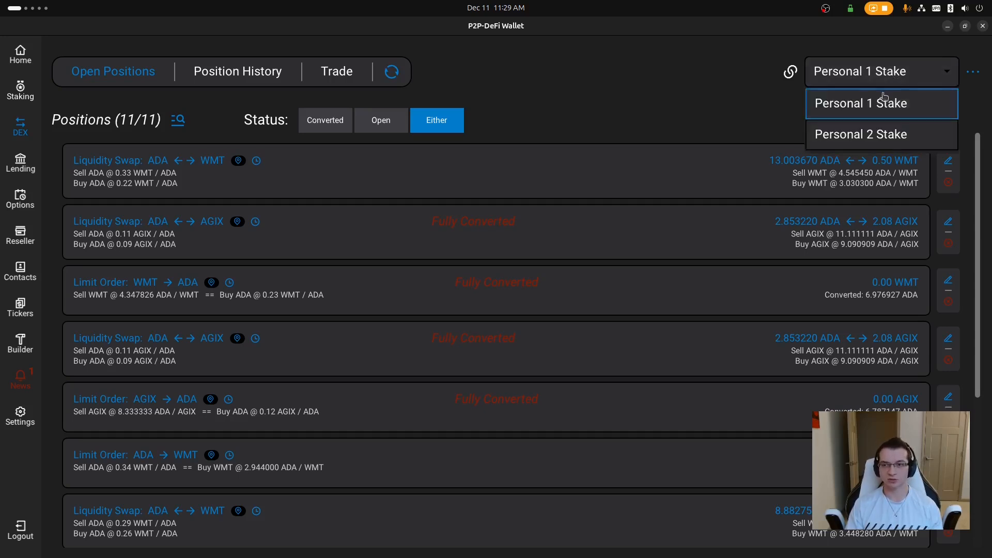
click(869, 135)
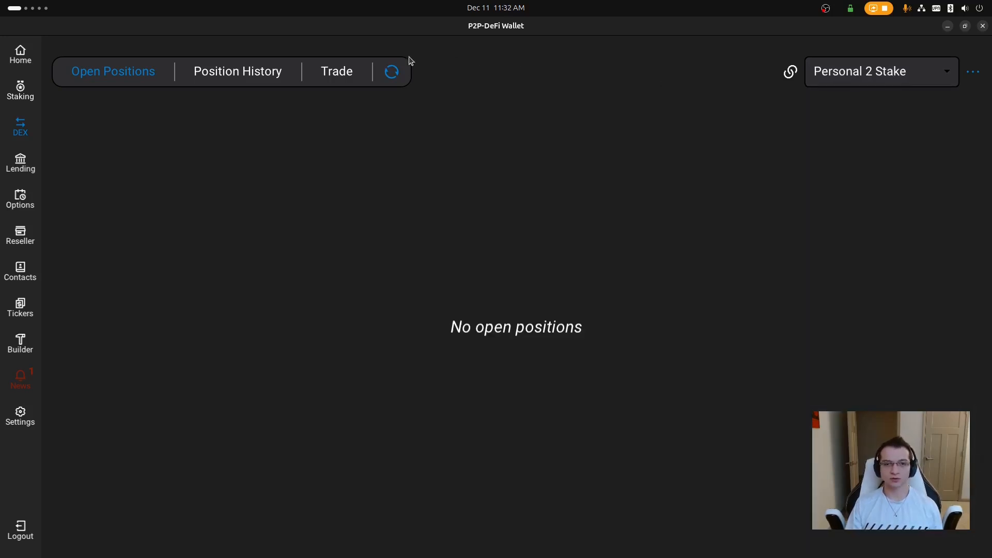
click(348, 73)
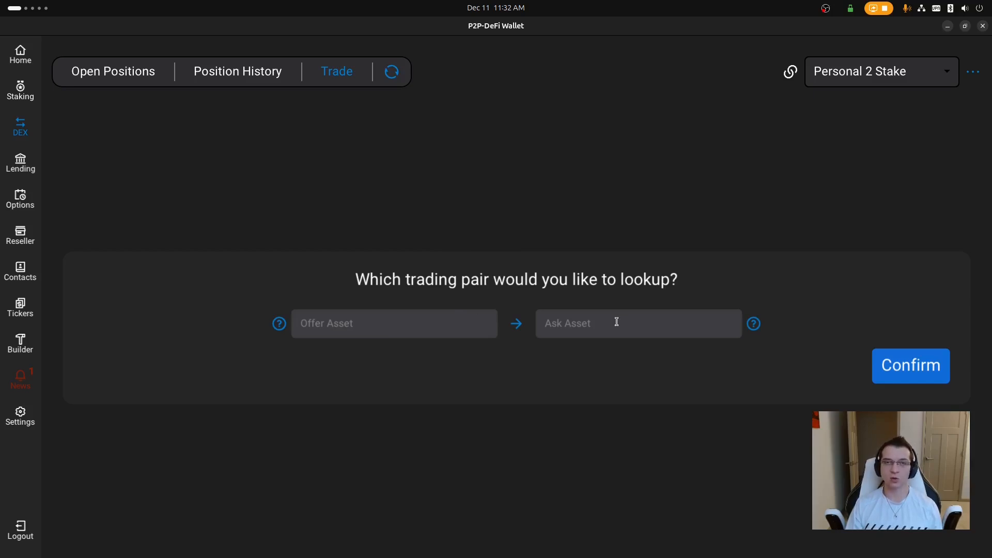
- Look up the trading pair with AGIX as the offer asset and WMT as the ask asset
click(408, 313)
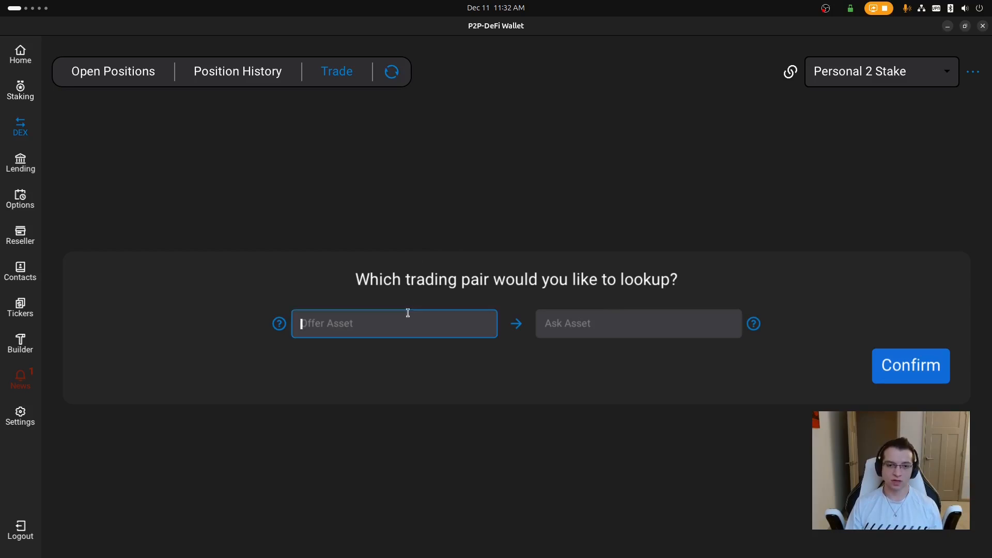
text(A)
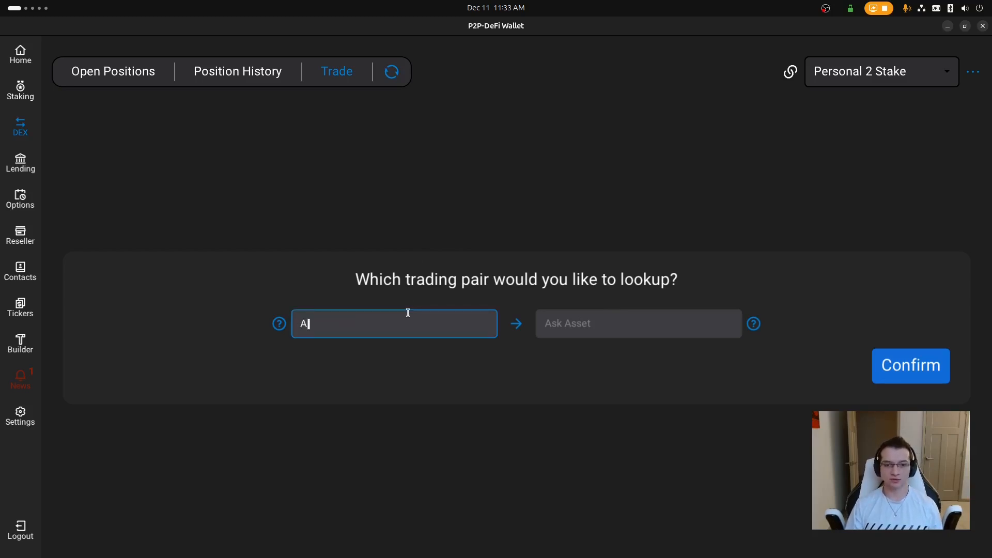
text(GIX)
key(Tab)
text(WMT)
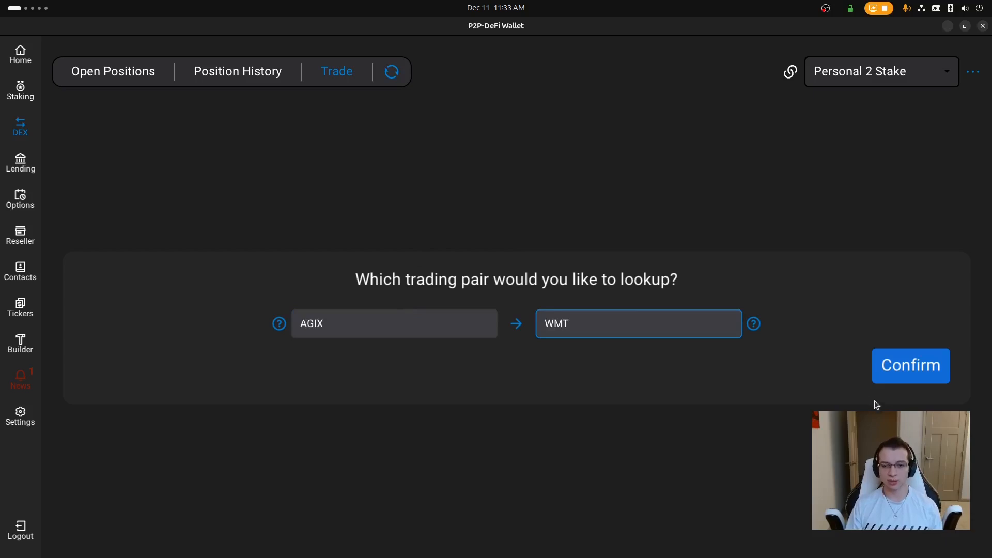
click(897, 374)
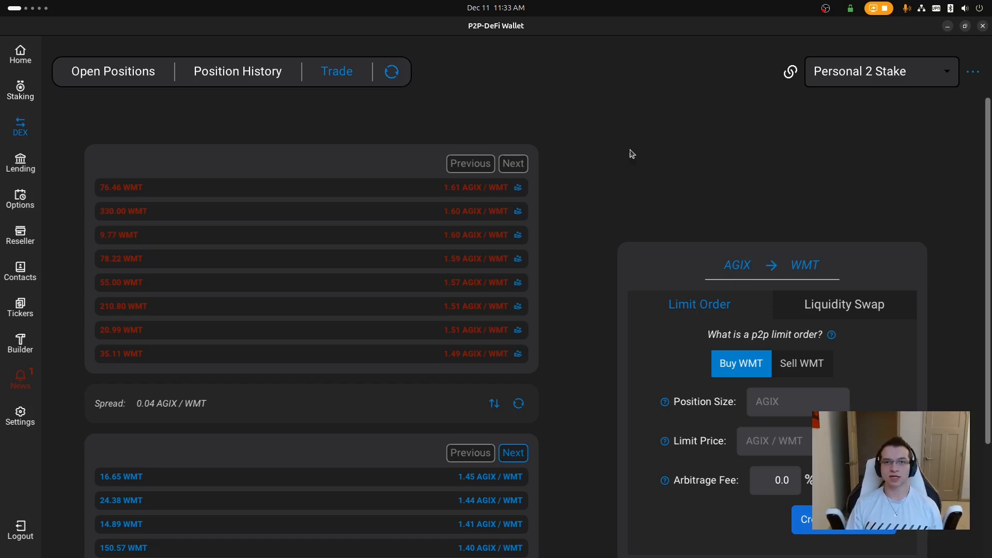
- Examine the AGIX / WMT order book, comparing the sell orders, the spread and the buy orders
scroll(631, 155, down, 3)
scroll(608, 209, up, 3)
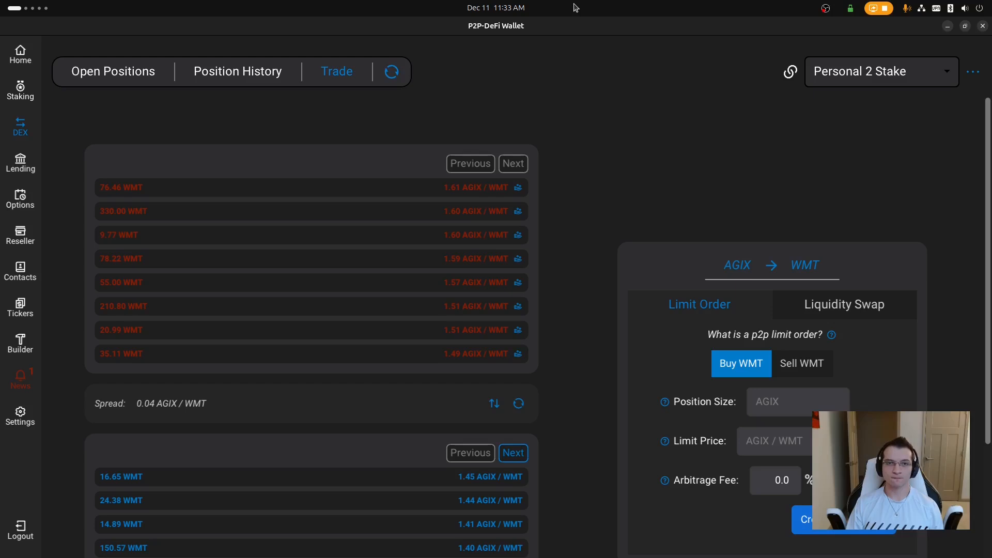
scroll(595, 166, down, 1)
scroll(339, 330, down, 2)
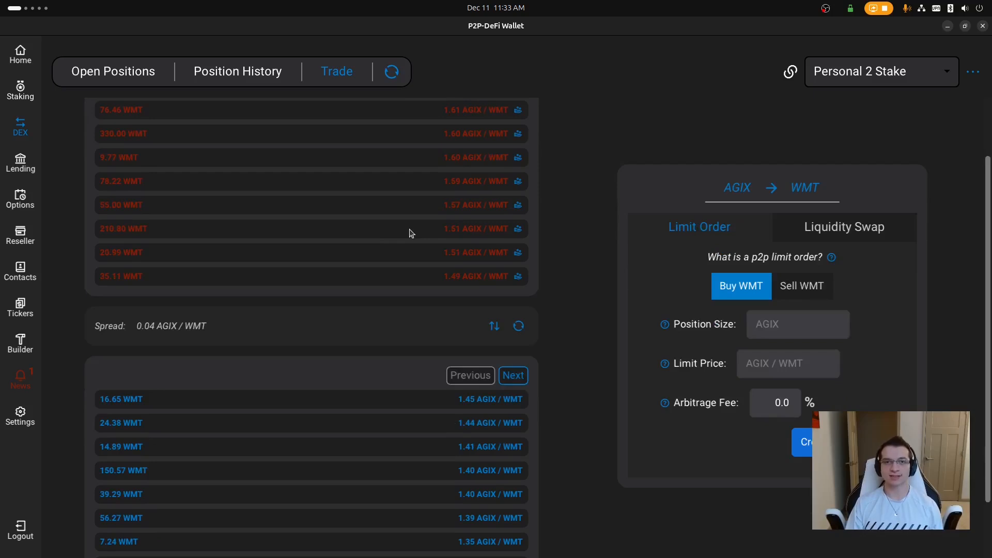
scroll(137, 145, up, 1)
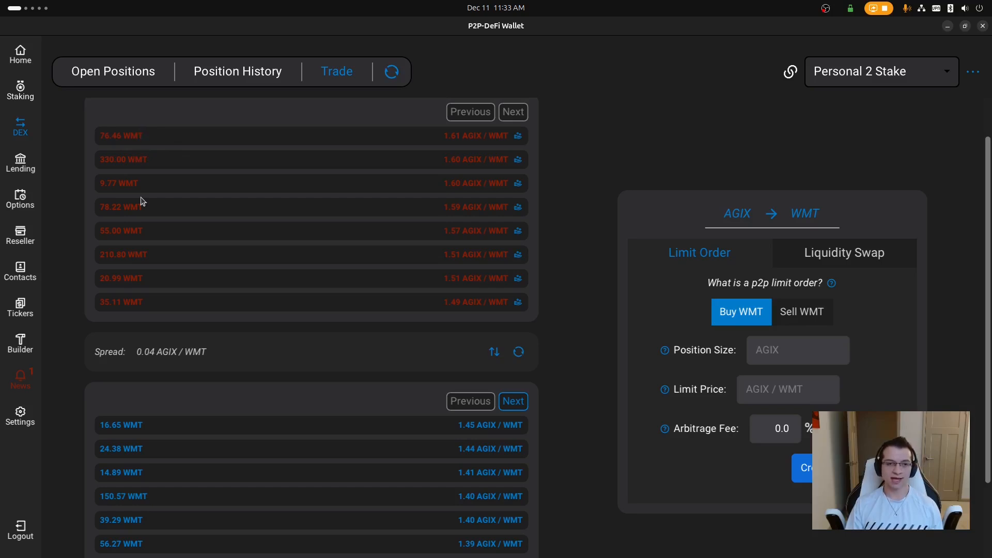
scroll(143, 293, down, 3)
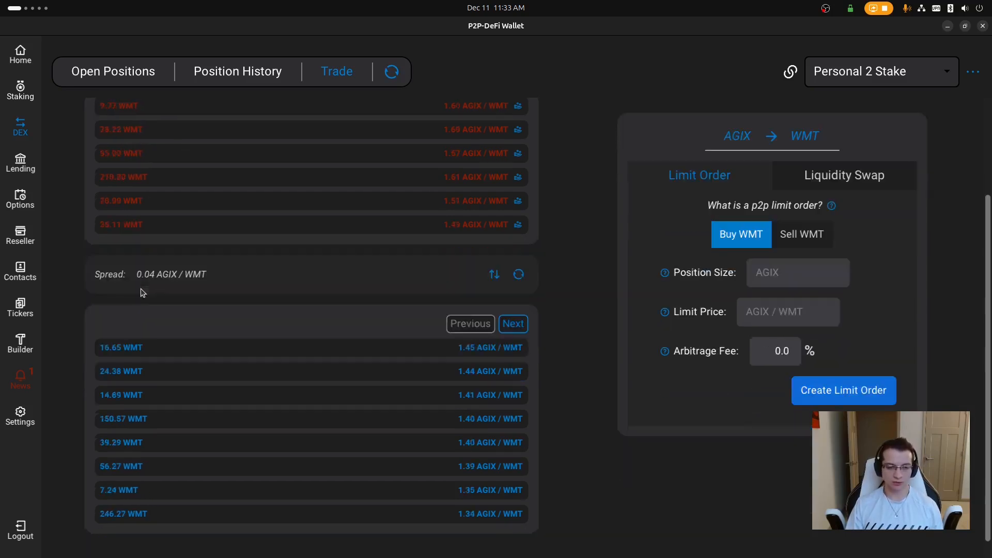
scroll(154, 179, down, 1)
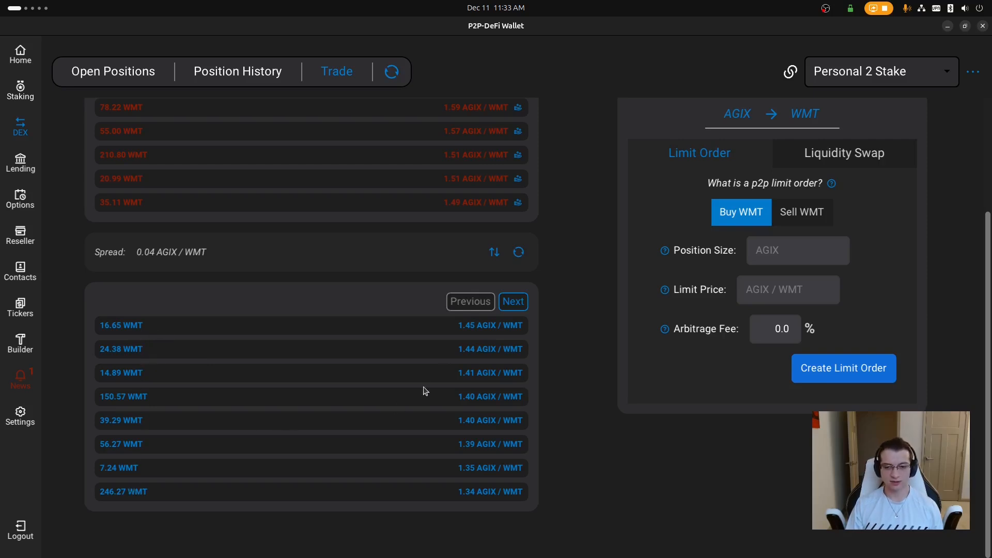
scroll(483, 206, up, 3)
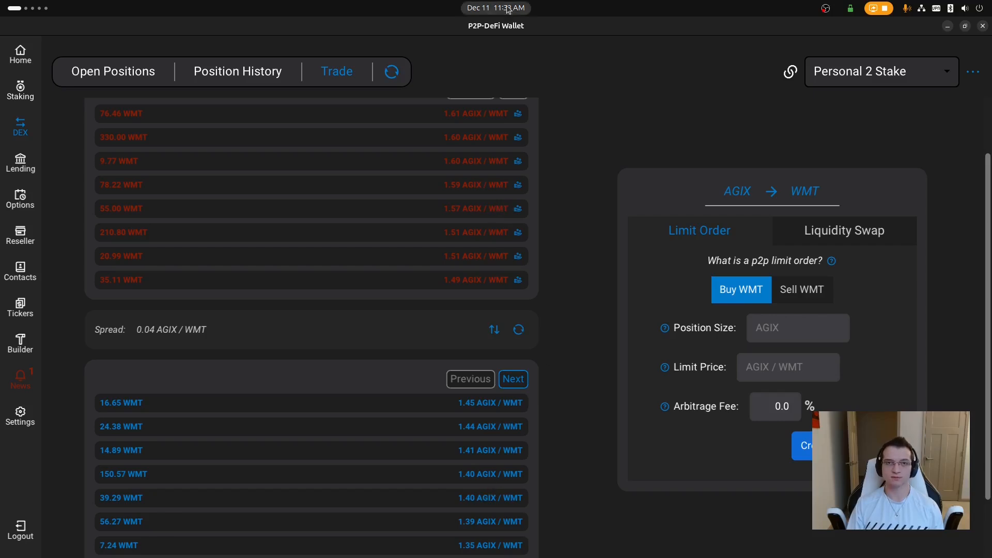
scroll(326, 246, down, 1)
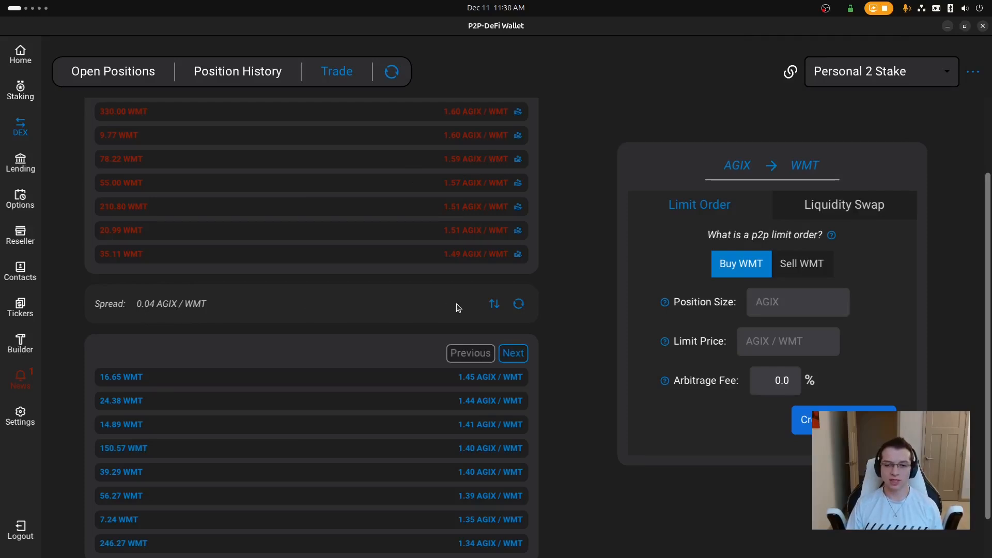
- Resync the order book, and compare the prices in the WMT to AGIX direction before restoring AGIX to WMT
click(521, 307)
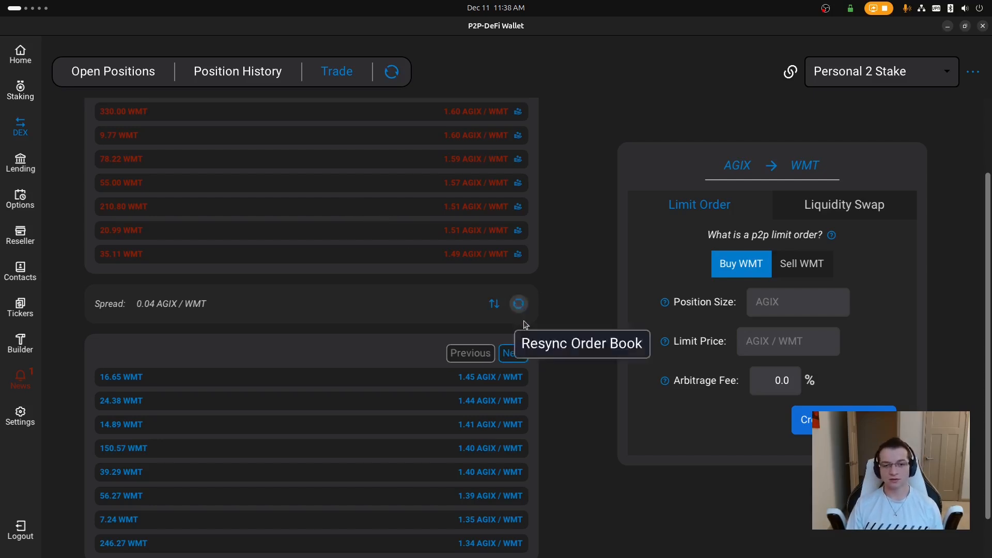
click(493, 303)
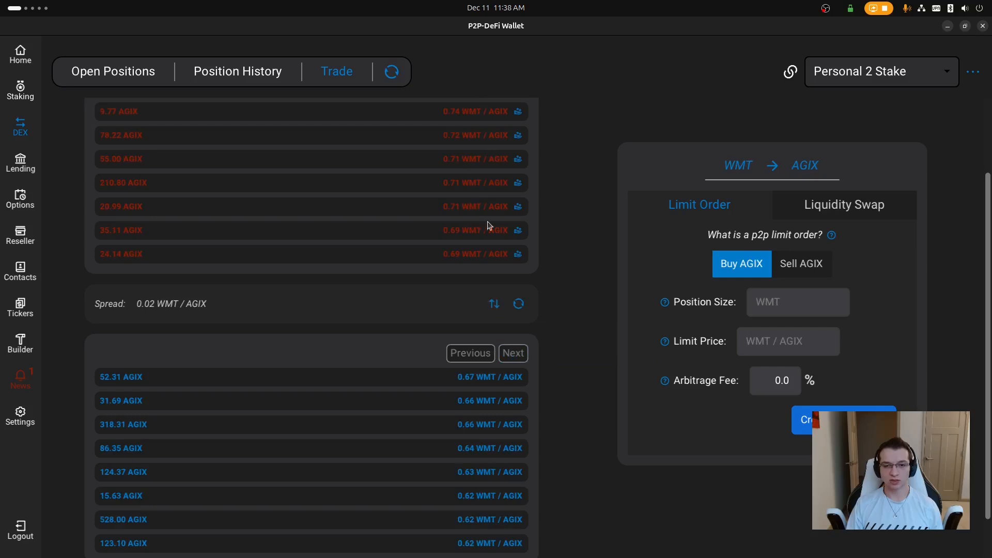
click(489, 303)
click(489, 303)
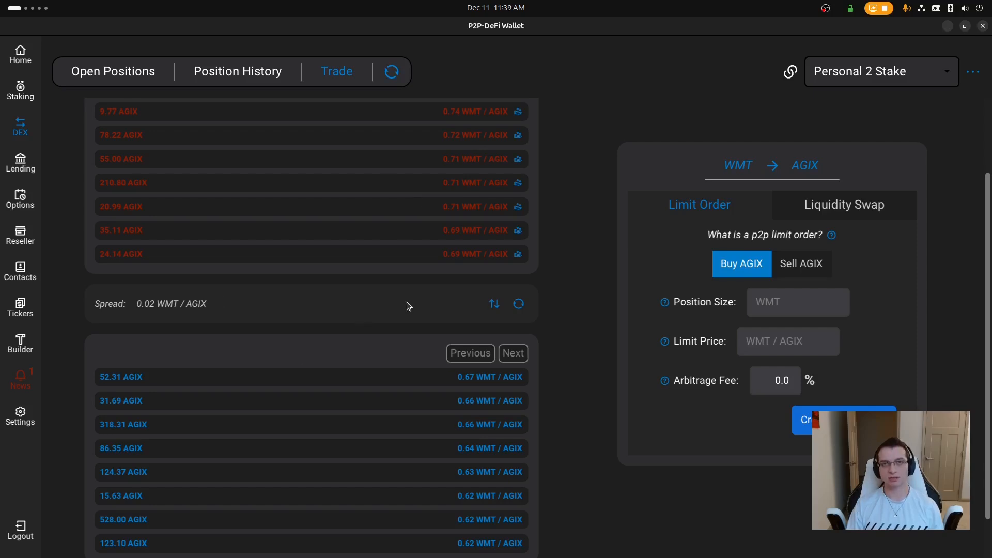
click(494, 305)
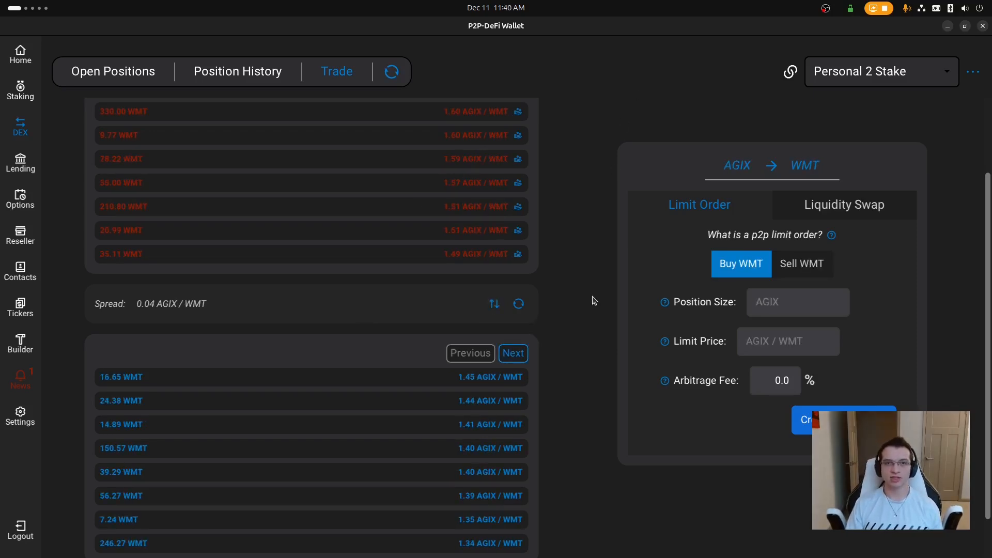
- View the second page of WMT buy orders and return to the first page
scroll(441, 416, down, 1)
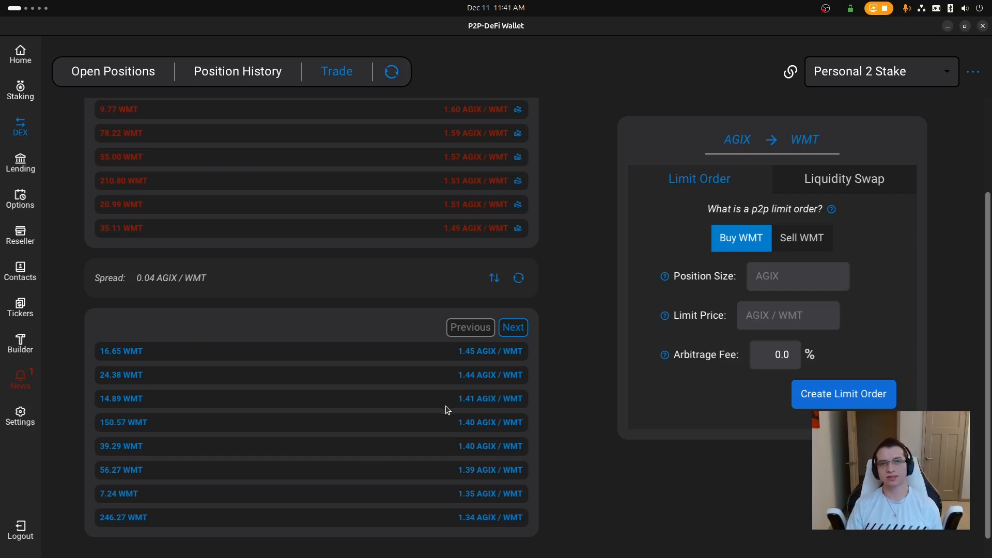
click(511, 328)
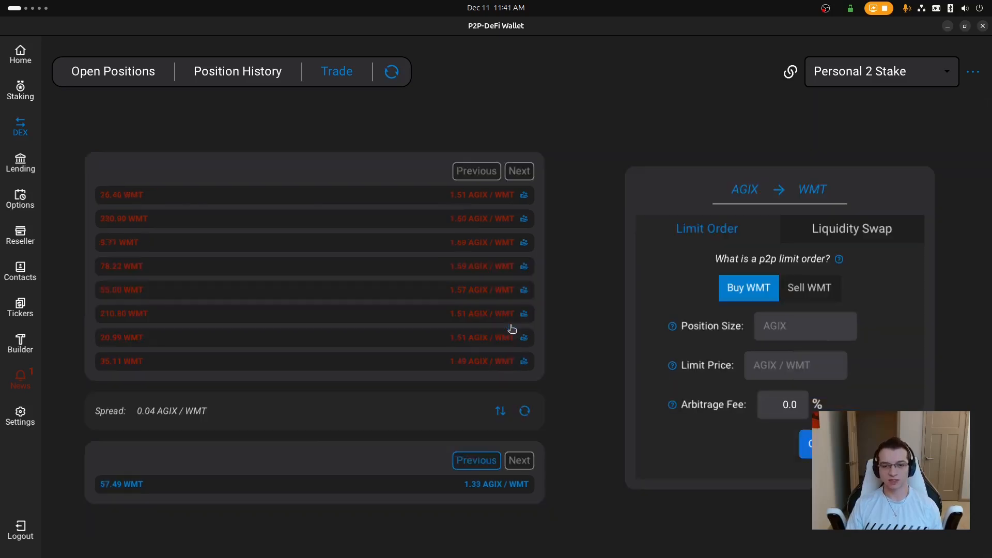
click(474, 459)
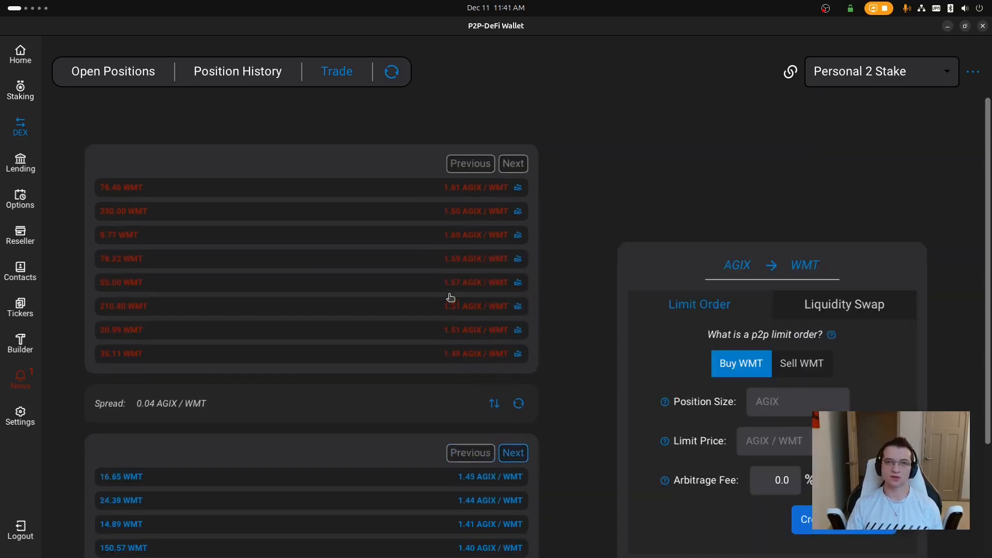
- Check the order form with the pair direction reversed and restored, and view the Liquidity Swap form before returning to Limit Order
scroll(487, 126, down, 1)
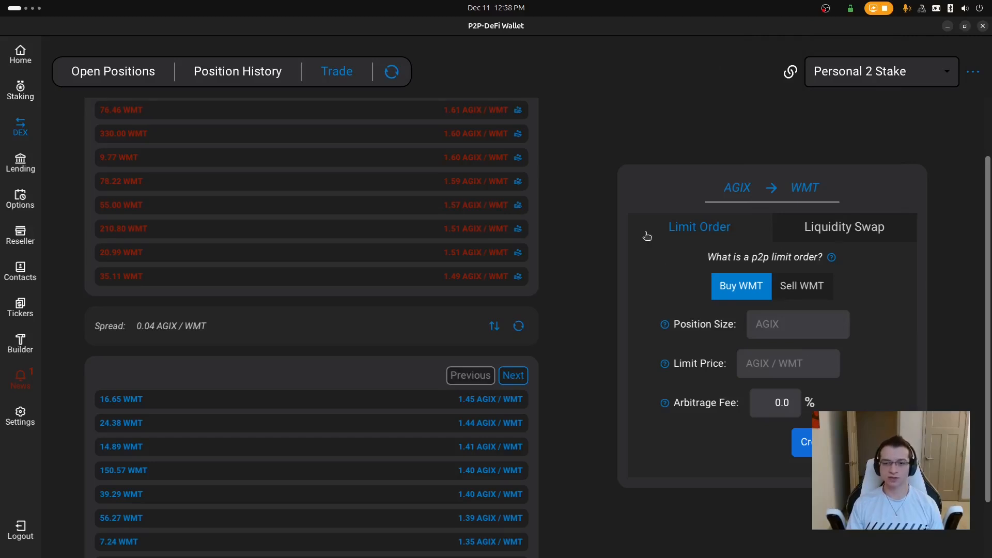
scroll(640, 230, down, 1)
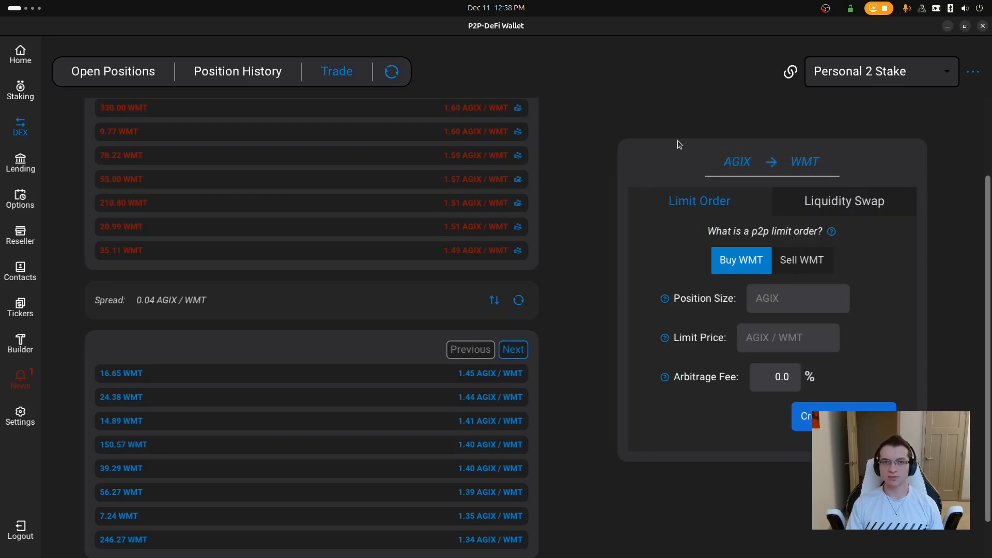
click(493, 302)
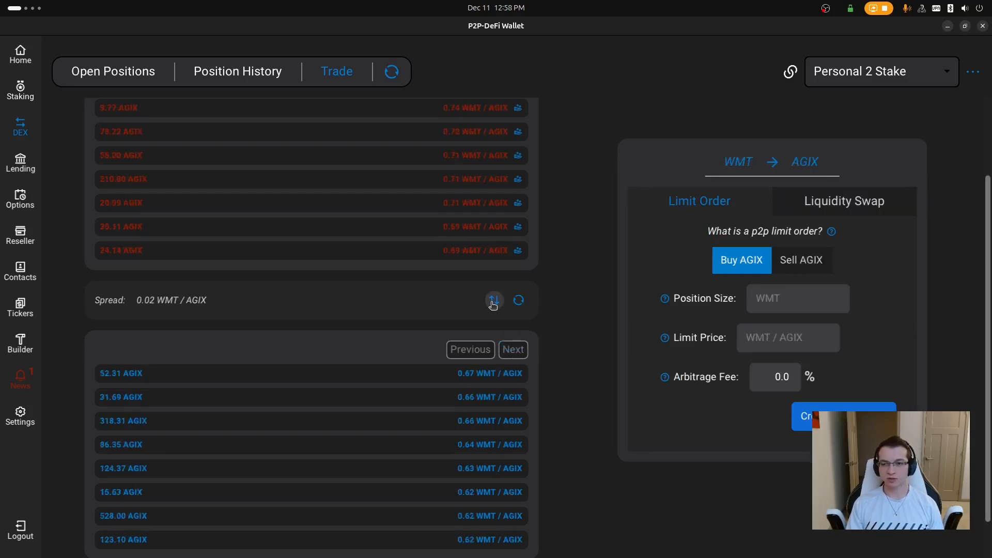
click(493, 301)
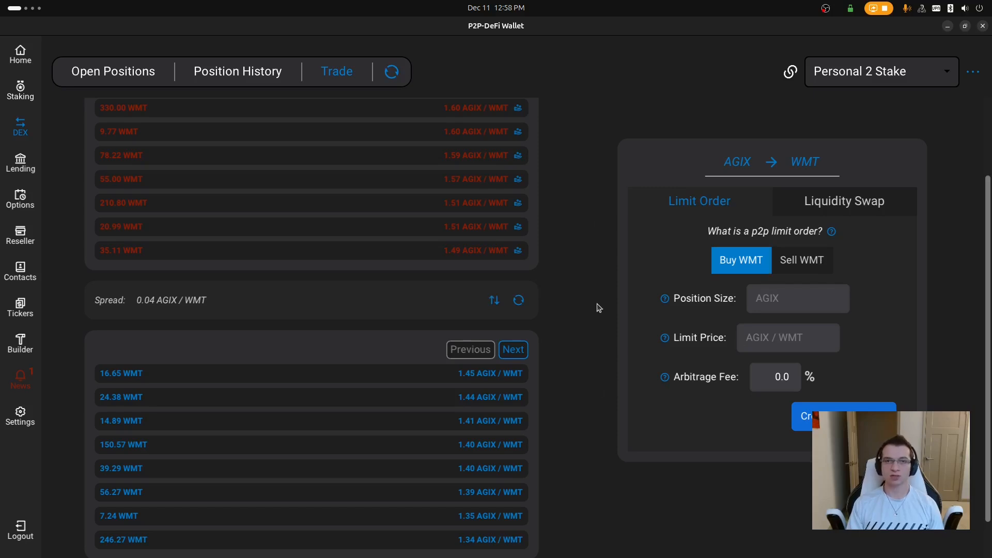
click(886, 196)
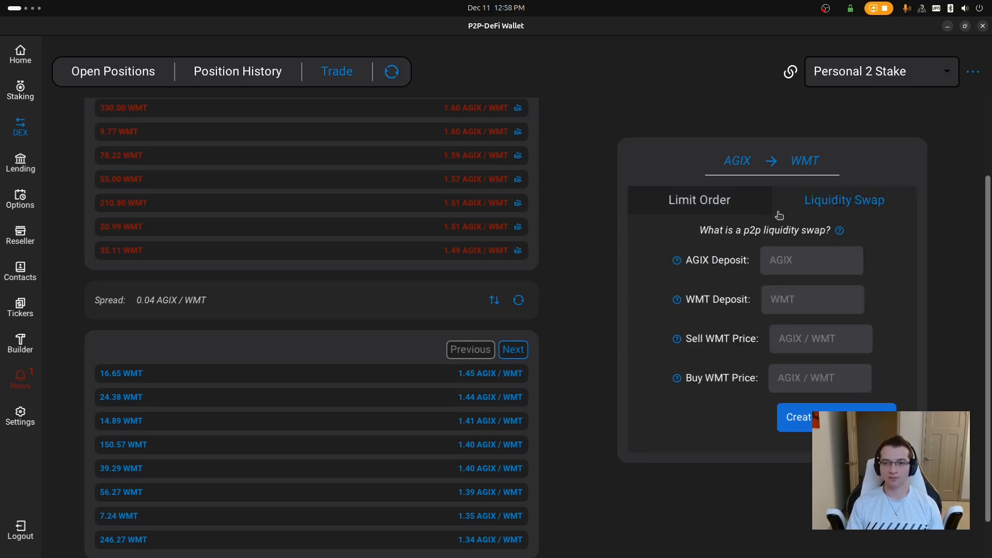
click(725, 212)
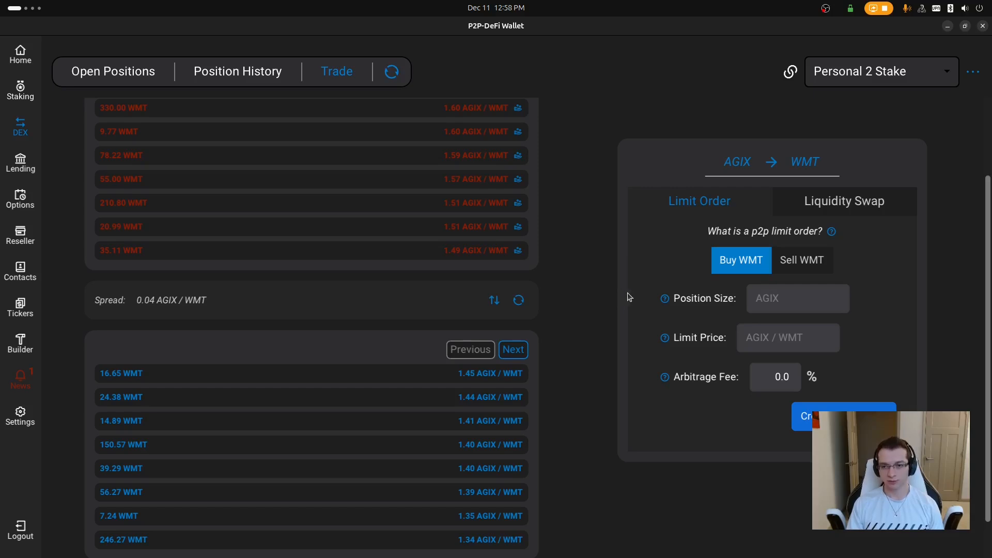
click(792, 304)
text(30)
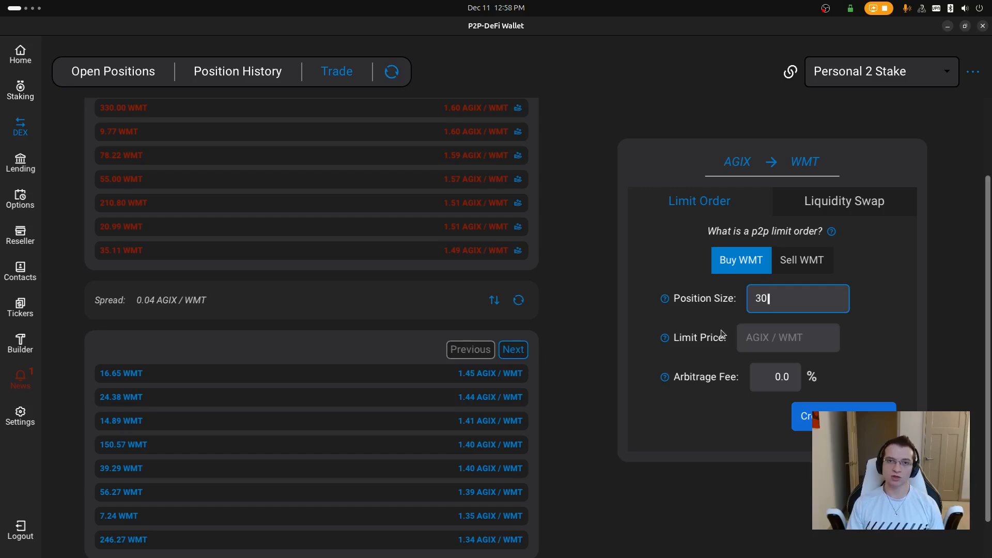
click(494, 301)
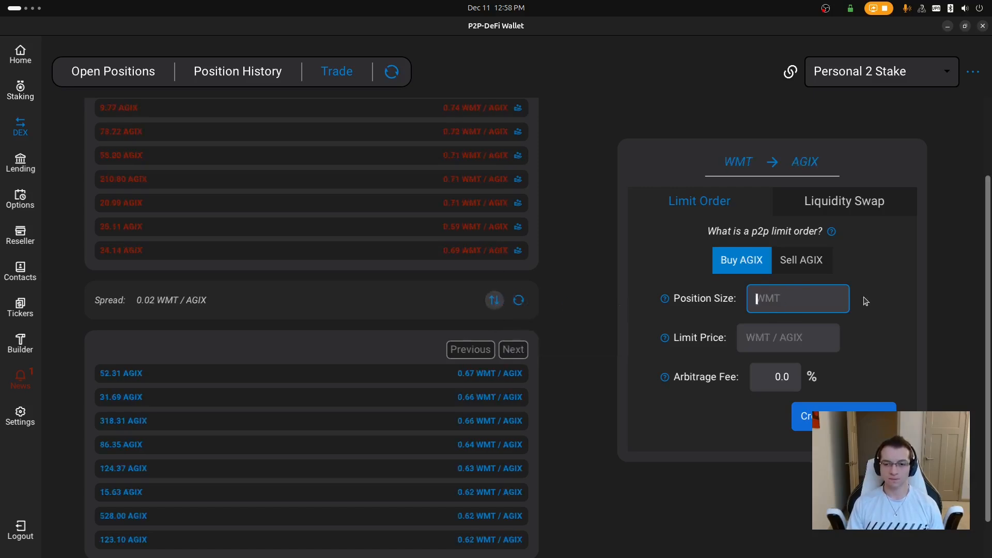
- Create a Buy WMT limit order with a position size of 30 AGIX and a limit price of 1.40 AGIX / WMT
click(811, 300)
text(30)
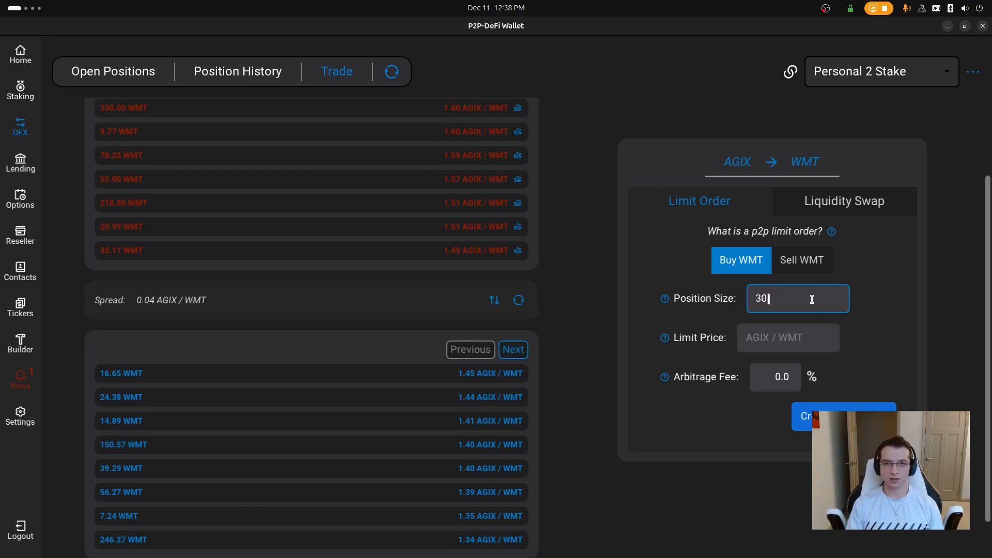
click(771, 343)
text(1.40)
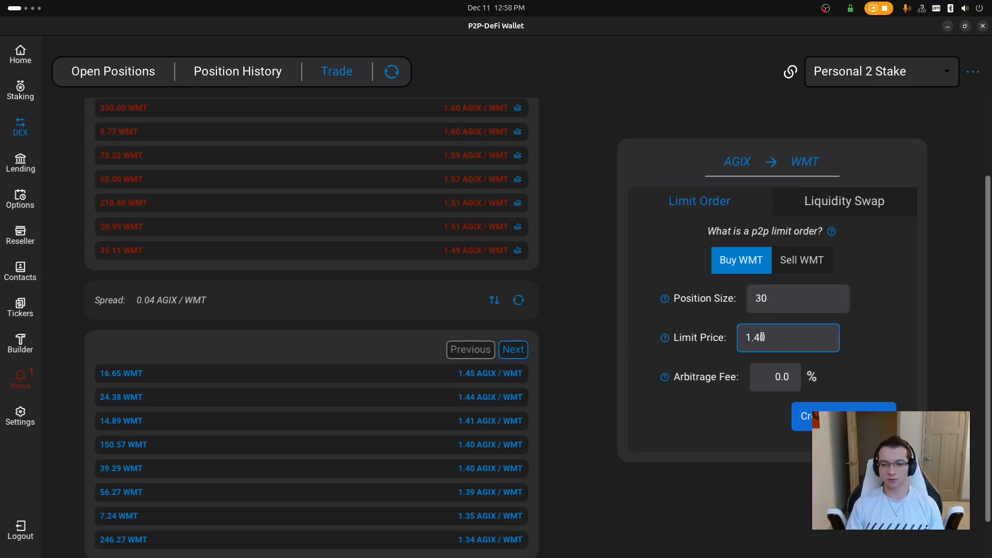
scroll(463, 327, down, 1)
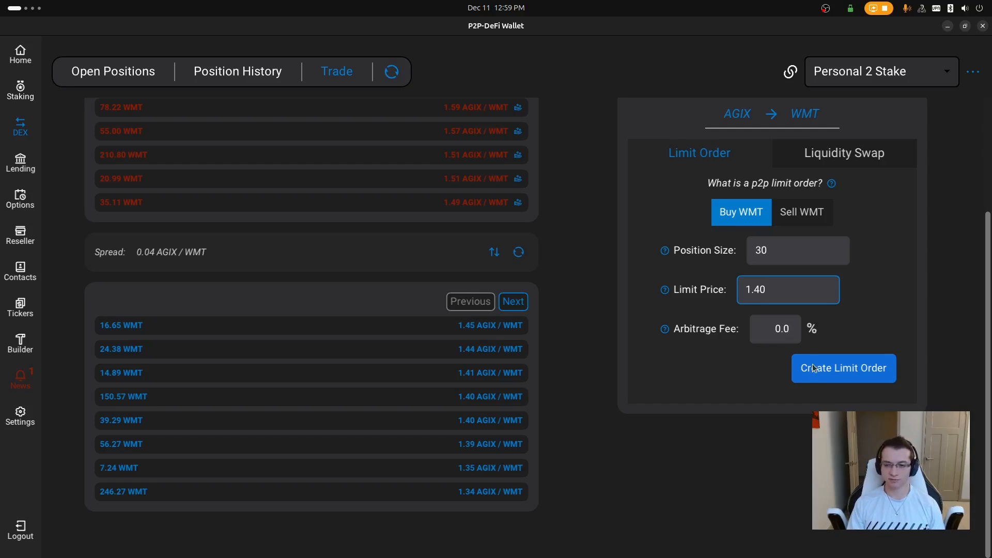
click(840, 368)
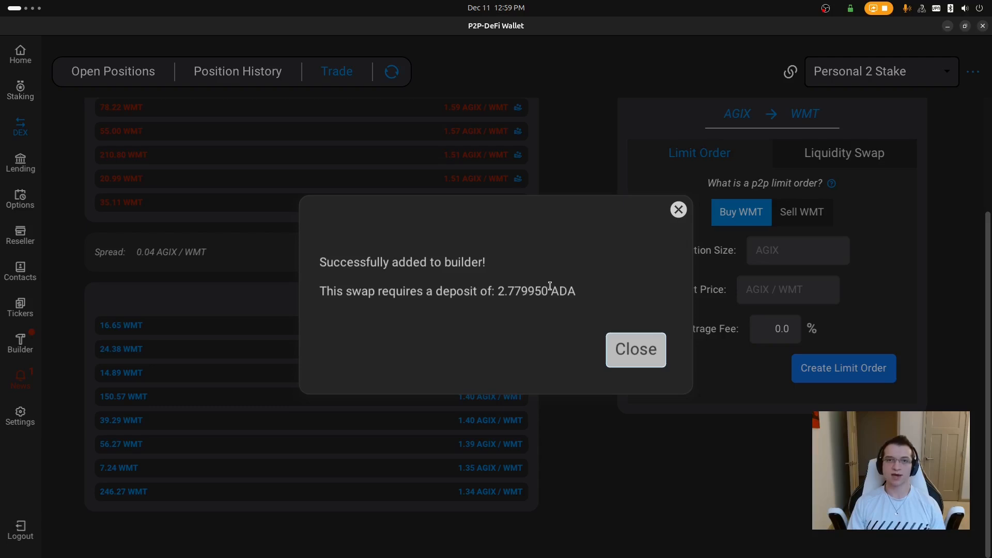
click(636, 349)
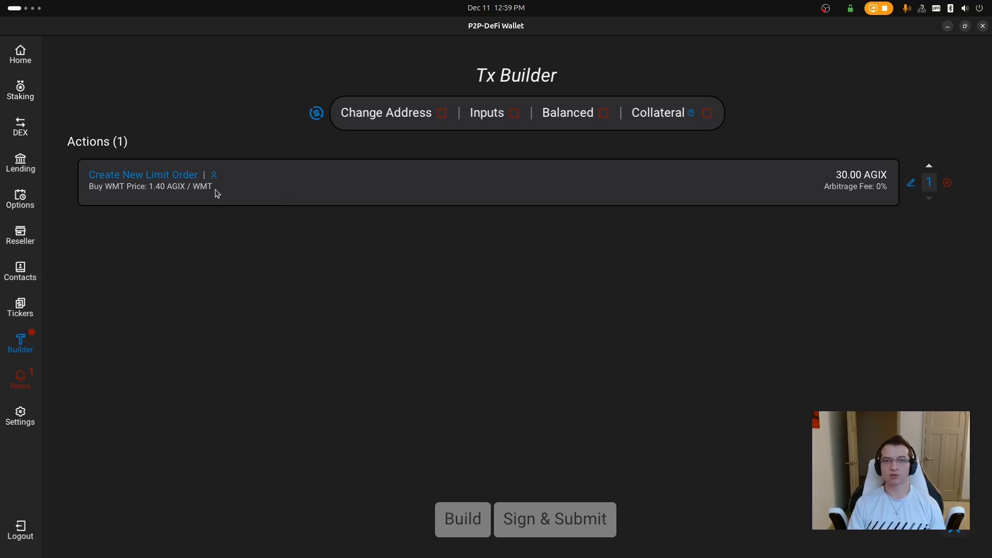
- Review the new limit order action in the Tx Builder and check which DEX wallet it belongs to
mouse_move(214, 178)
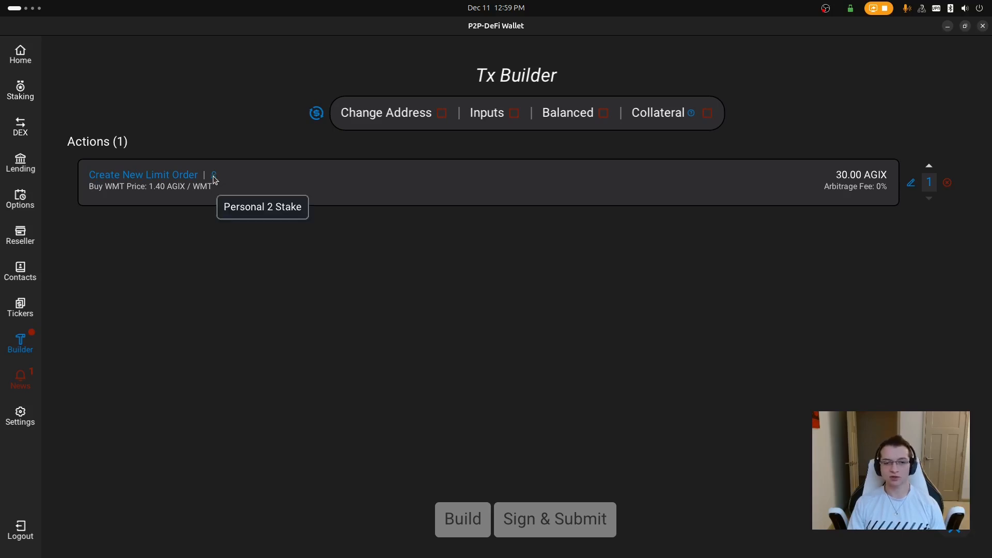
click(21, 128)
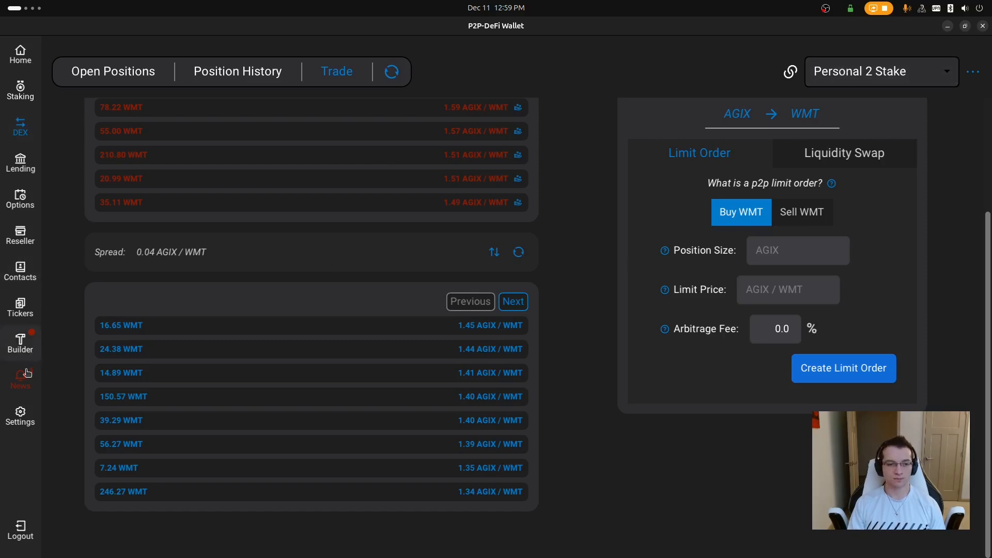
click(25, 350)
mouse_move(218, 180)
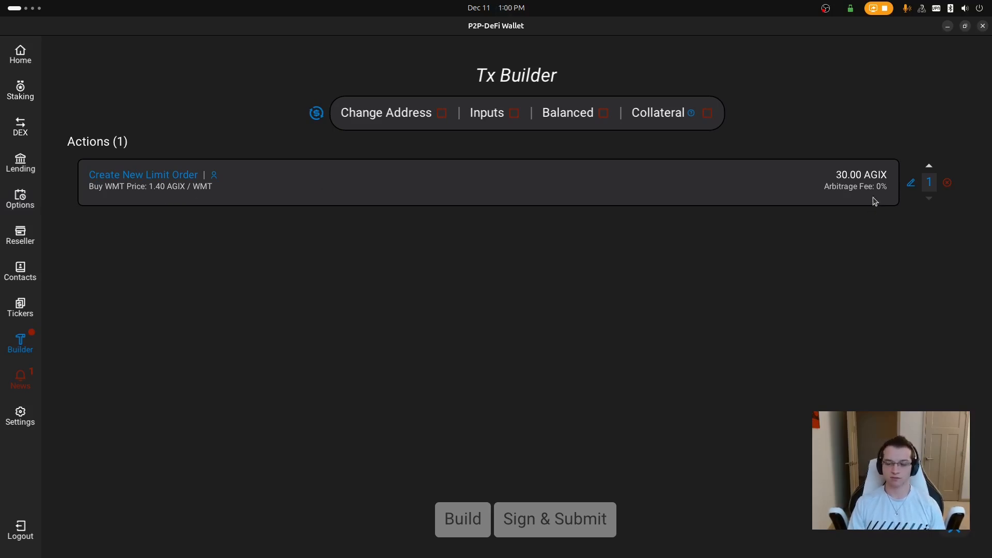
- View the limit order action's edit form without changing it, and raise the action's count to 2 before restoring it to 1
click(911, 183)
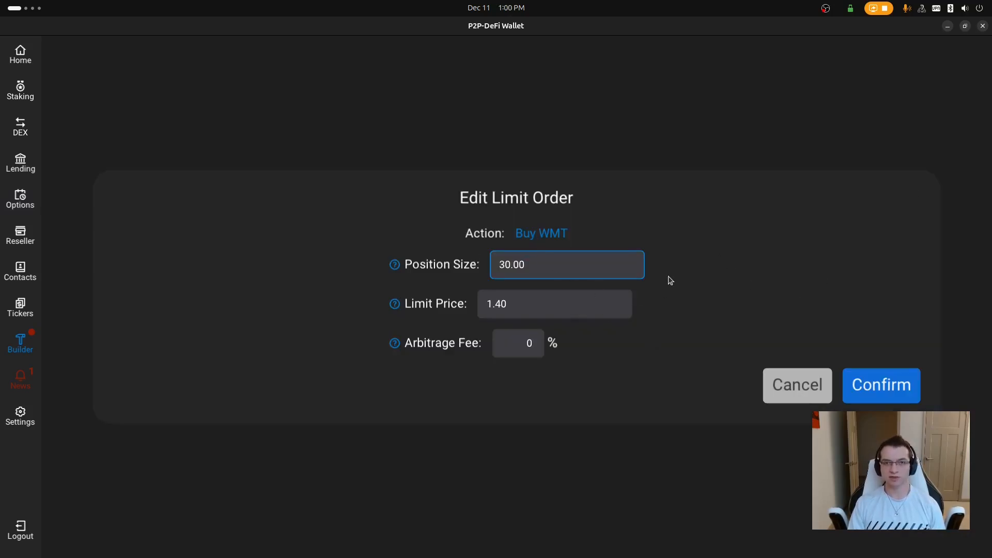
click(786, 389)
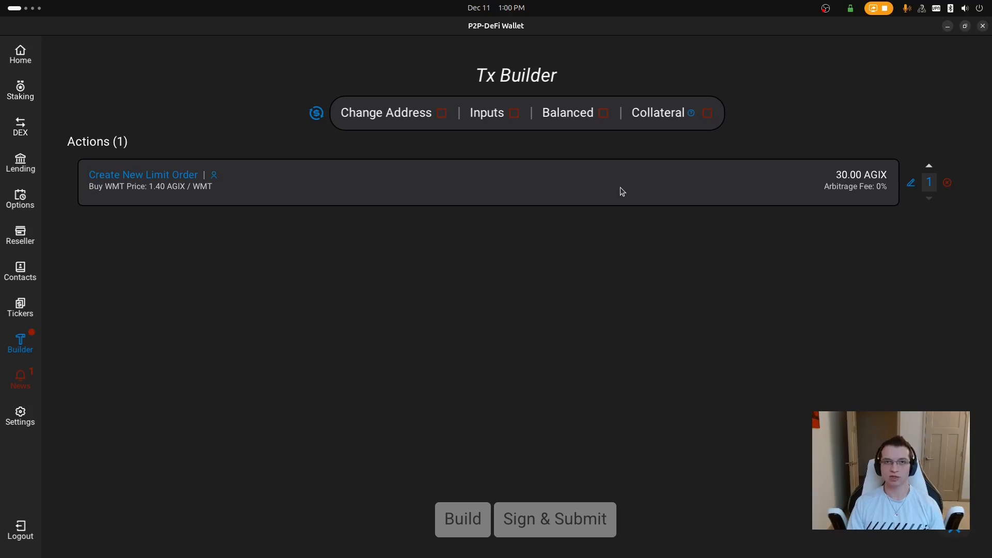
click(929, 168)
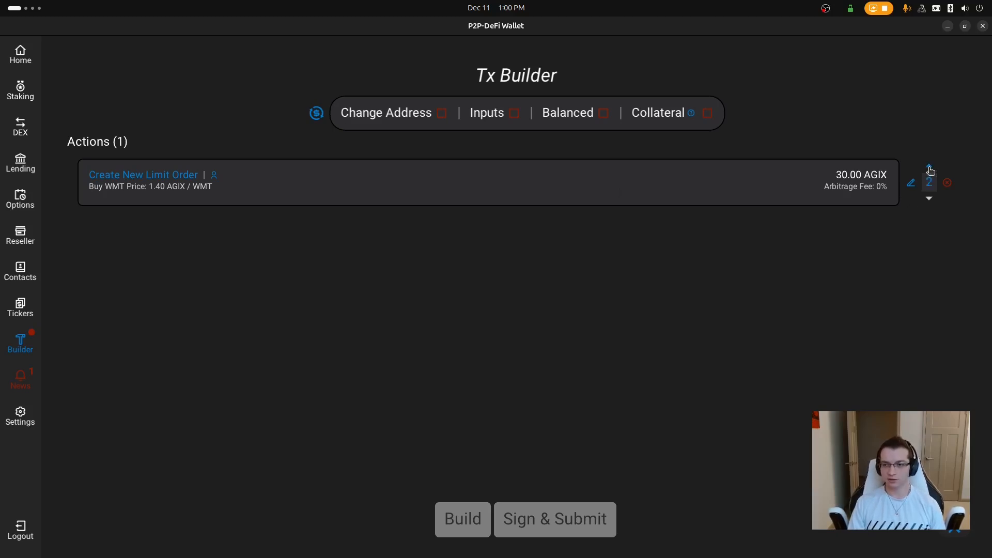
click(928, 198)
click(929, 197)
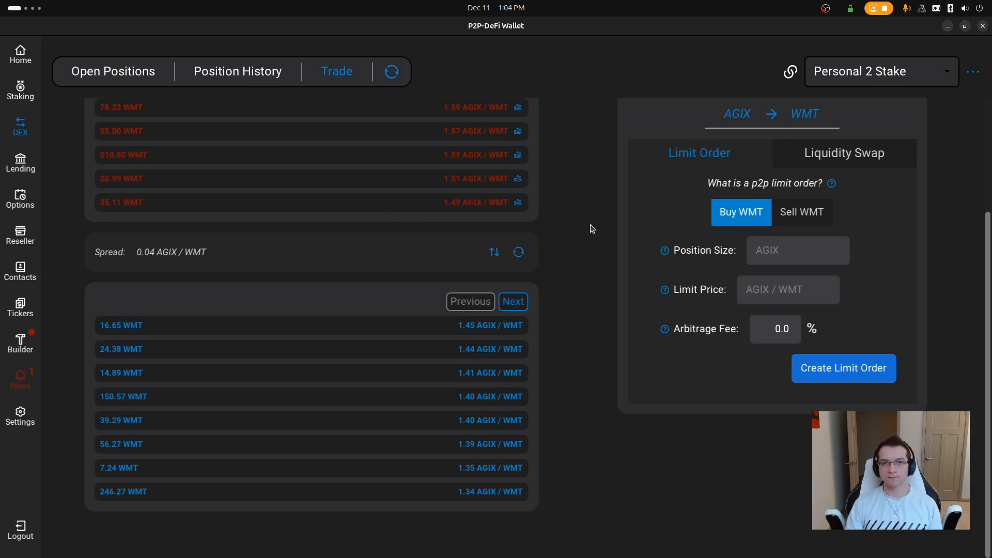
- Add a swap to the builder that purchases 20 WMT from the order priced at 1.49 AGIX / WMT, and read its minUTxOValue notice
click(517, 202)
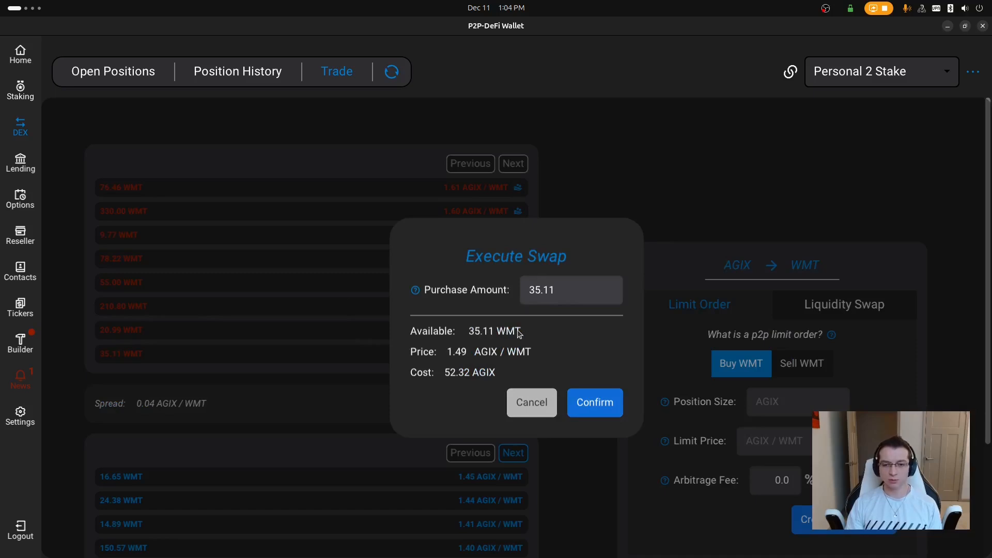
drag(529, 294, 539, 287)
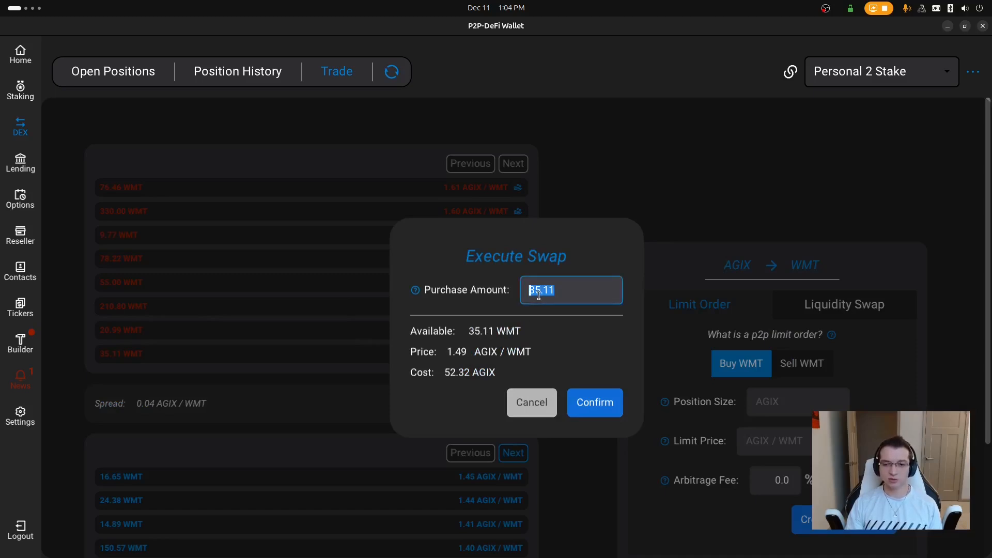
text(20)
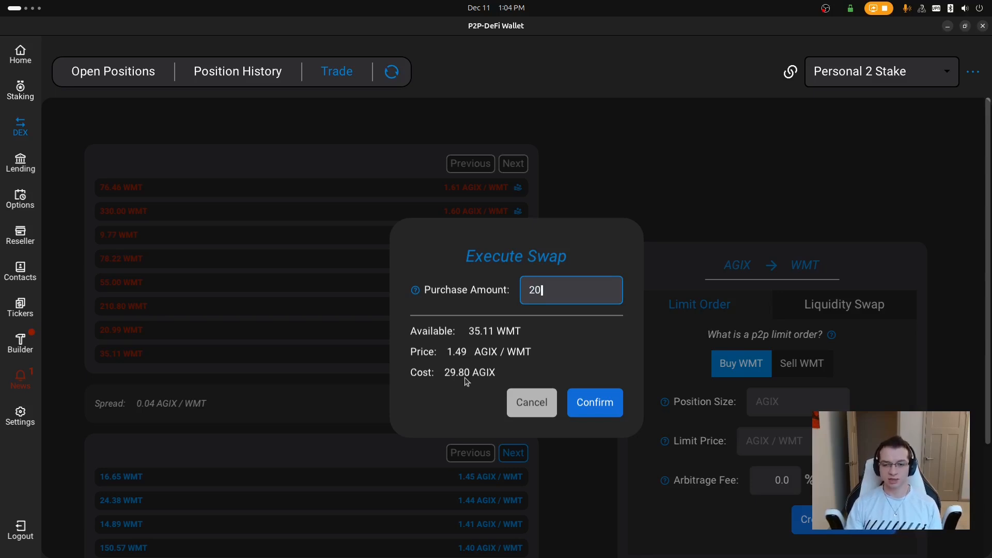
click(611, 400)
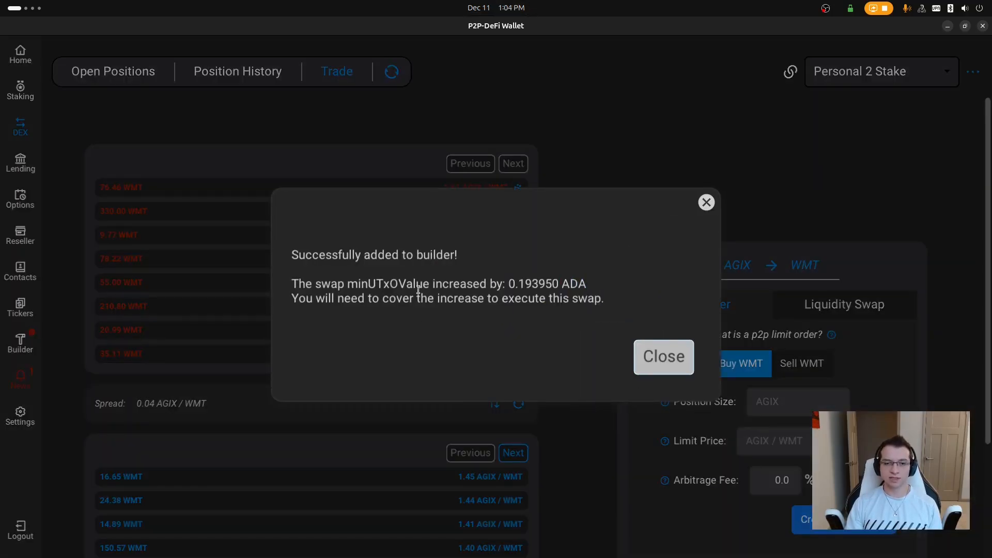
double_click(398, 282)
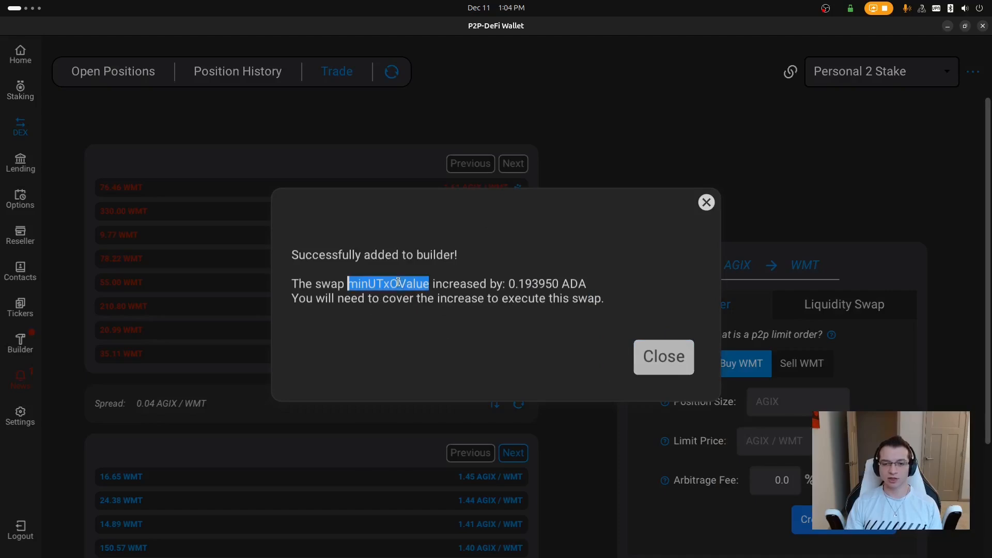
click(398, 283)
double_click(543, 282)
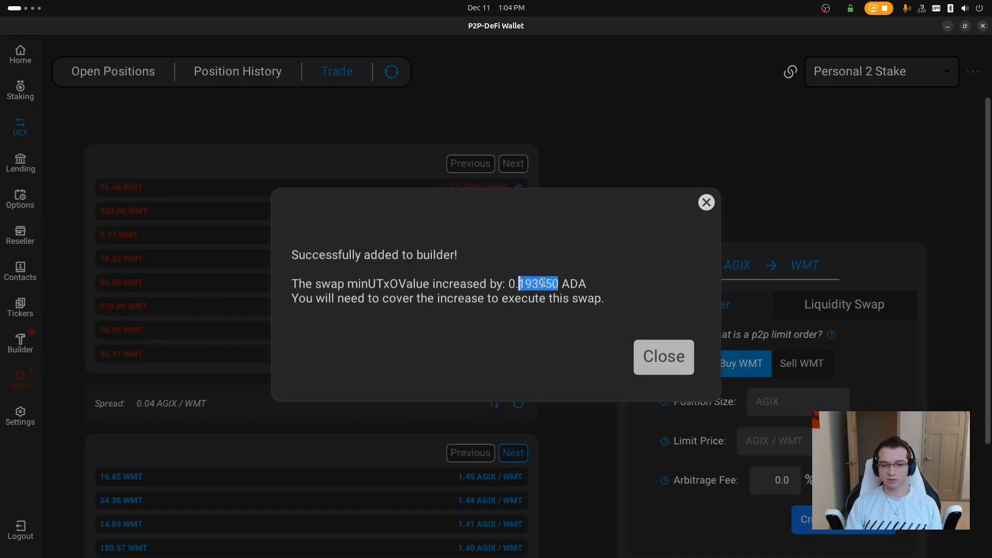
click(542, 283)
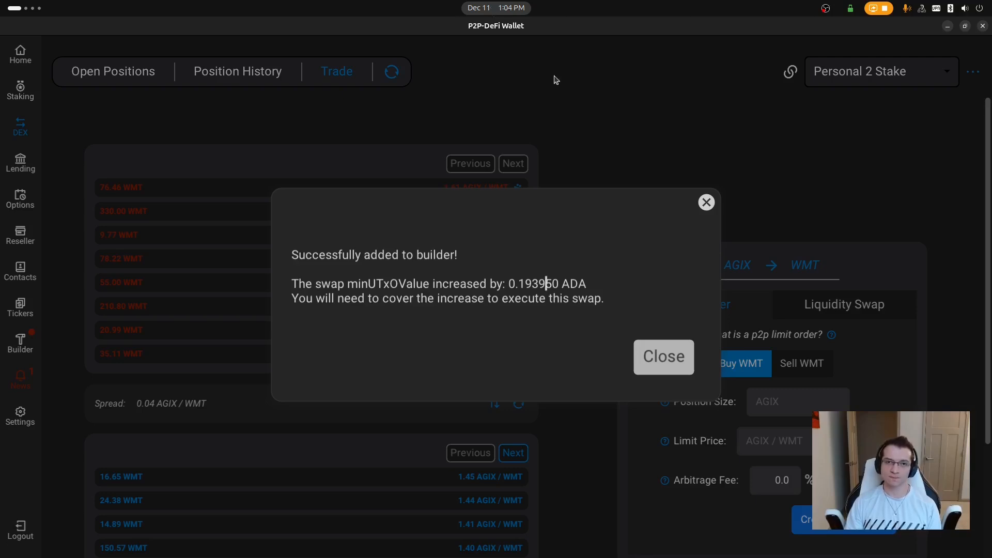
click(669, 365)
- Remove the Execute Swap action from the Tx Builder
click(20, 344)
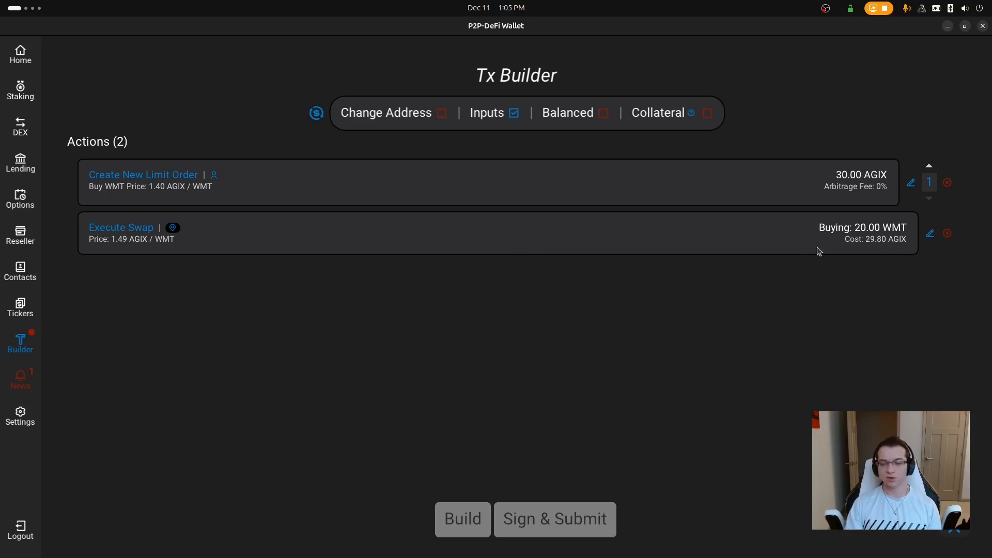
click(946, 236)
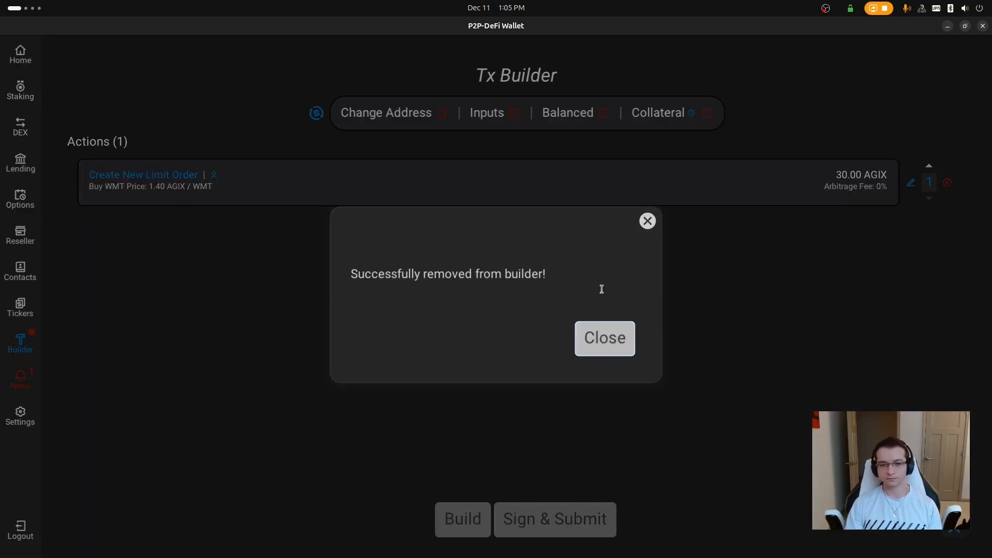
click(623, 333)
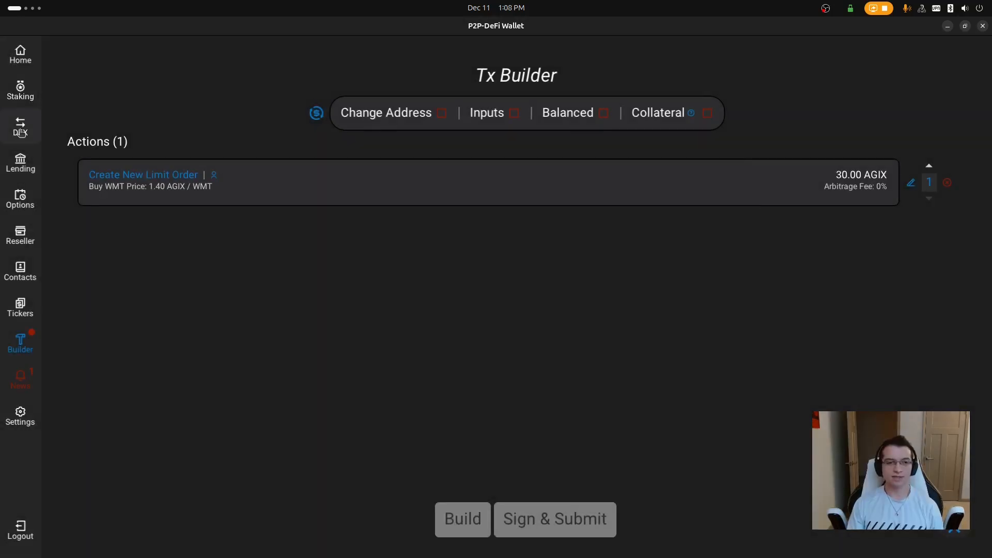
- Fill in a new Buy WMT limit order on the DEX with position size 30 AGIX and limit price 1.49 AGIX / WMT
click(21, 129)
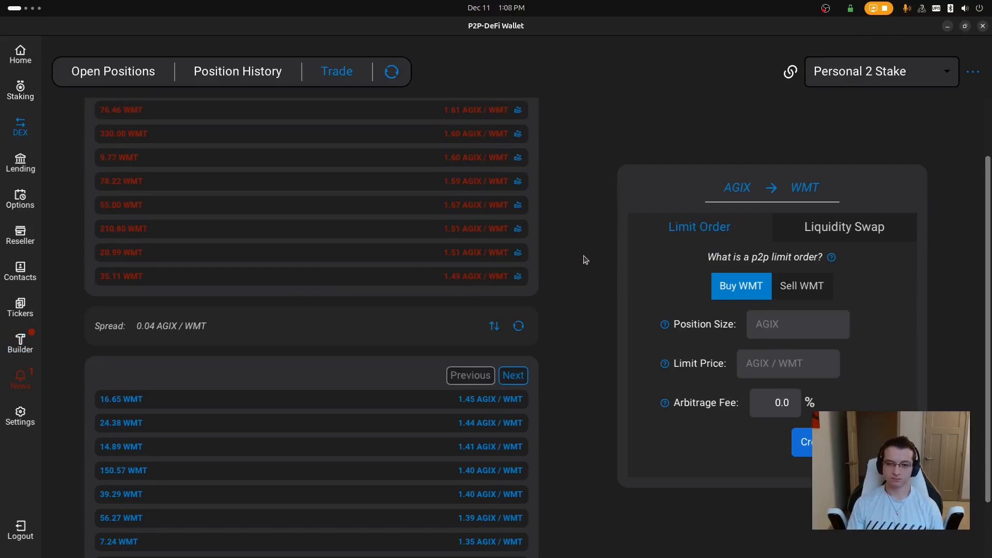
scroll(599, 253, down, 1)
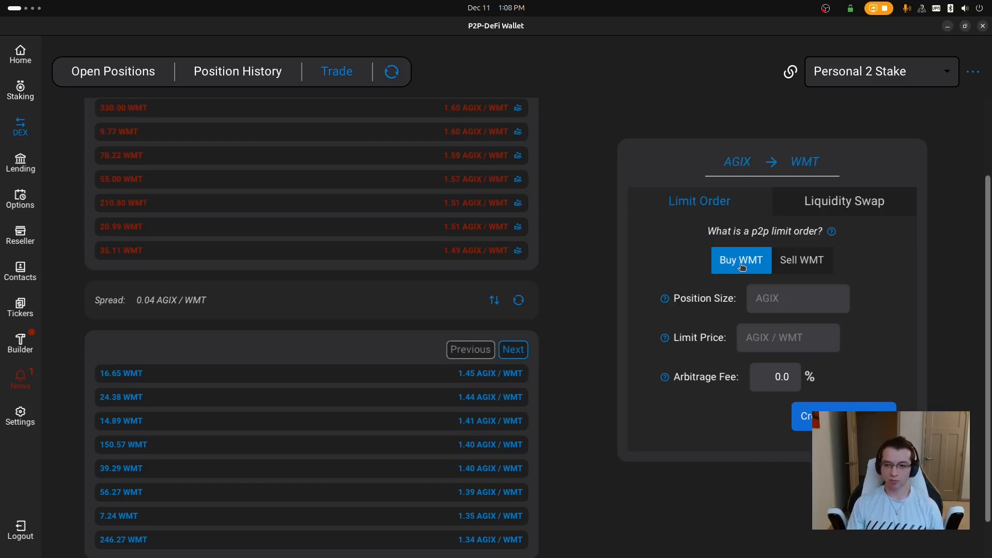
click(755, 283)
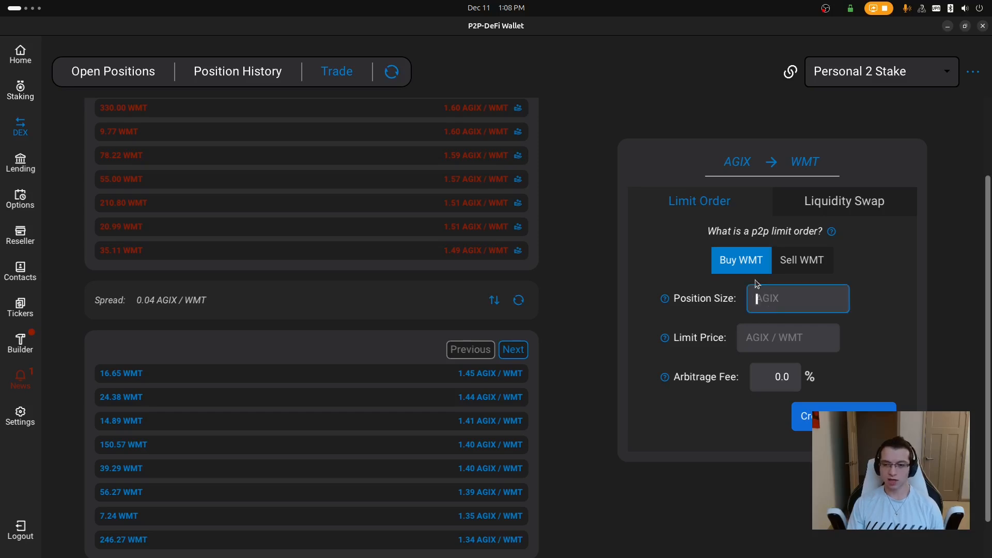
text(30)
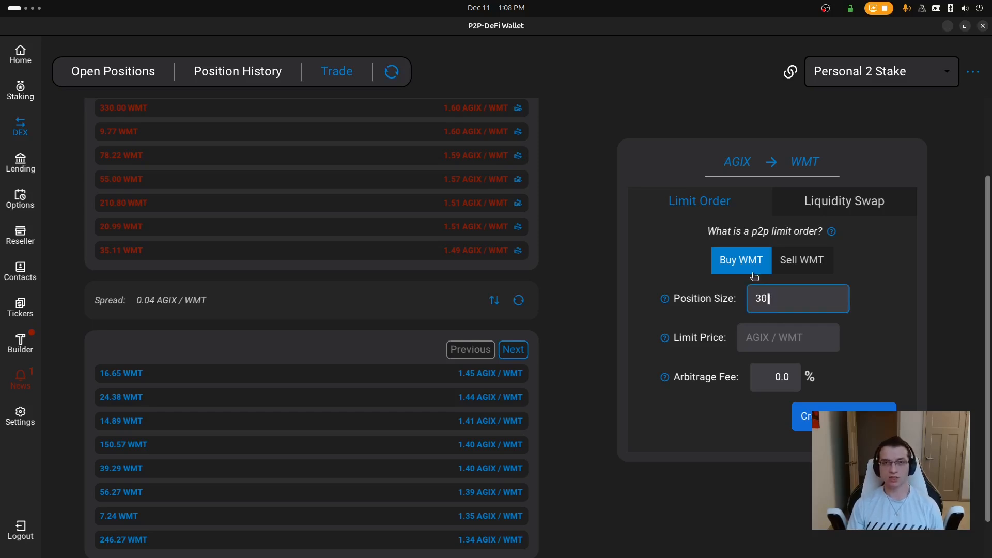
key(Tab)
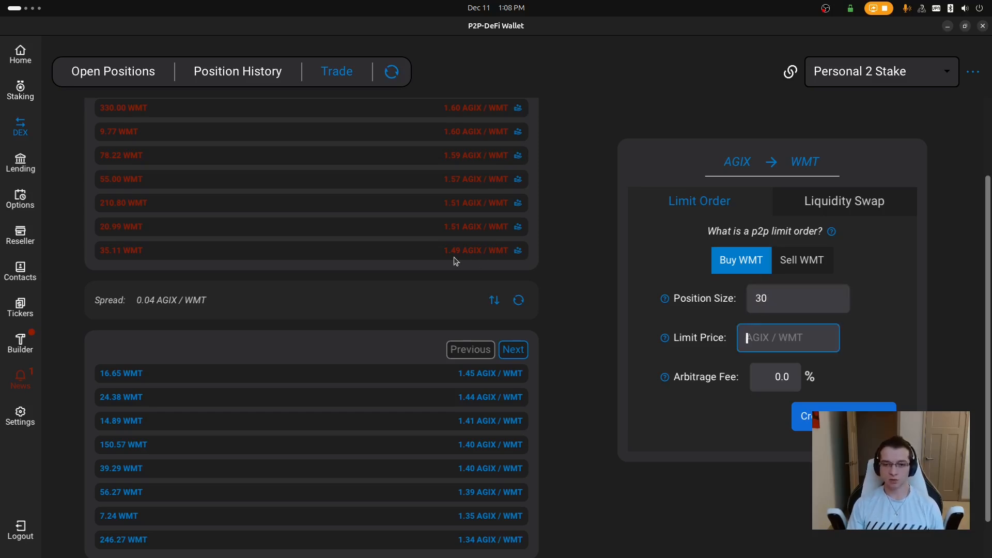
text(1.40)
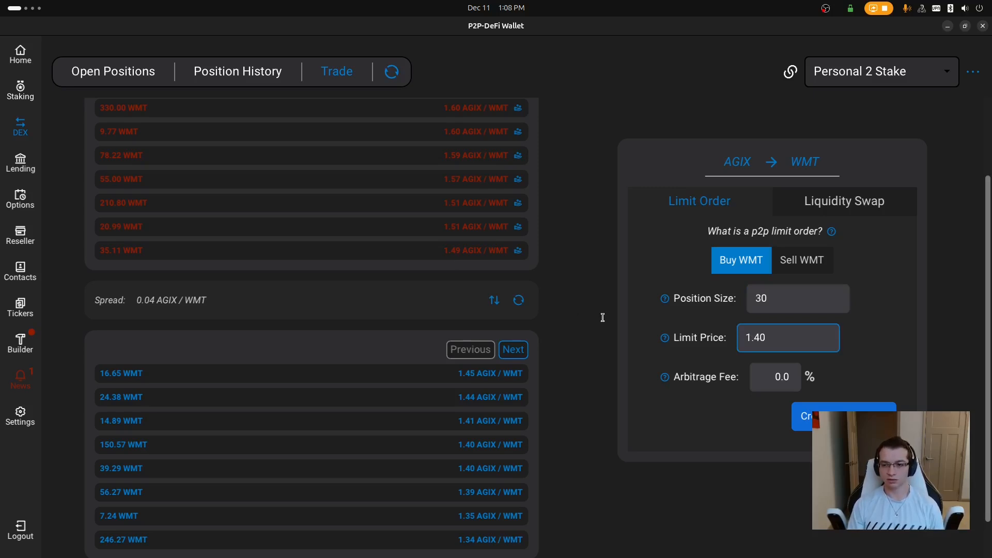
key(BackSpace)
text(9)
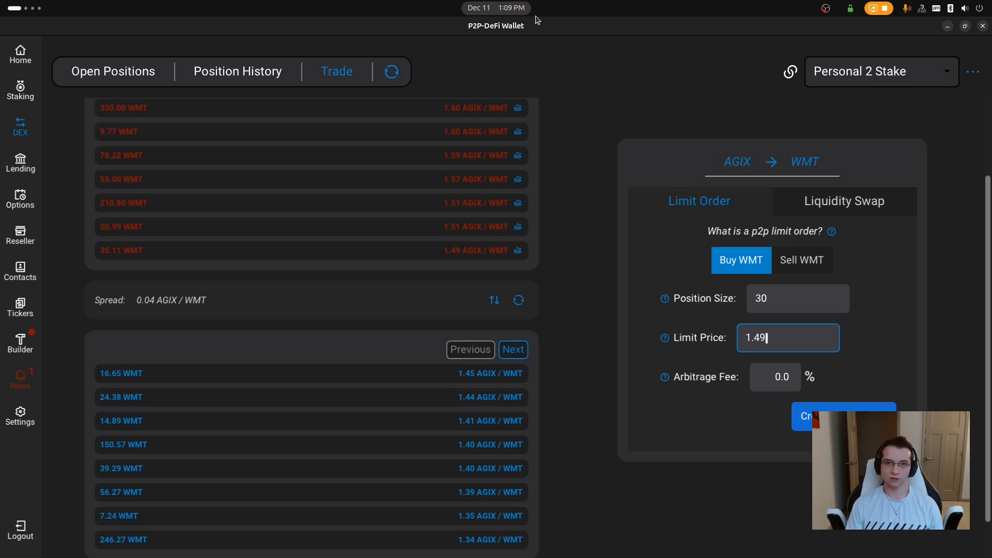
- Set the order's arbitrage fee to 2% and create the limit order
double_click(785, 372)
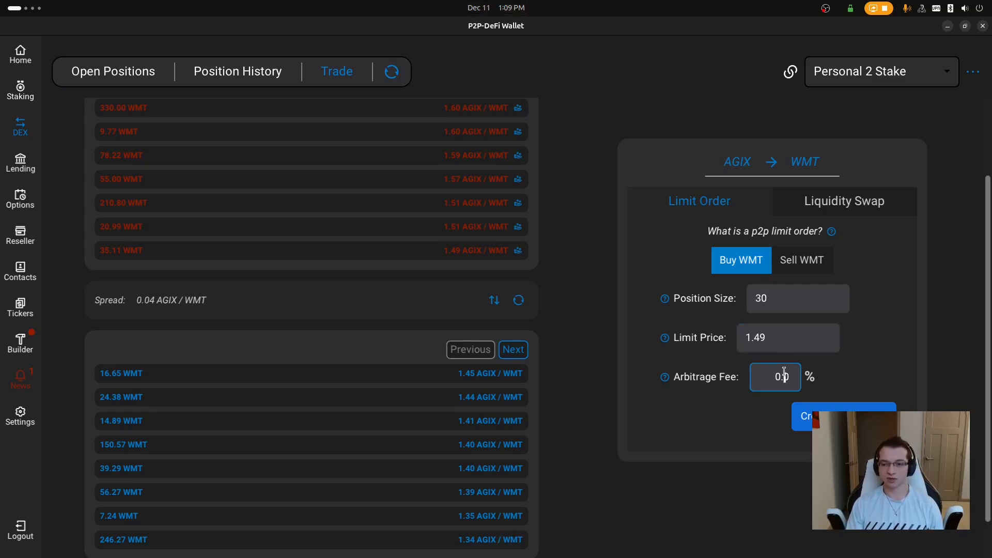
key(ctrl+a)
key(BackSpace)
text(2)
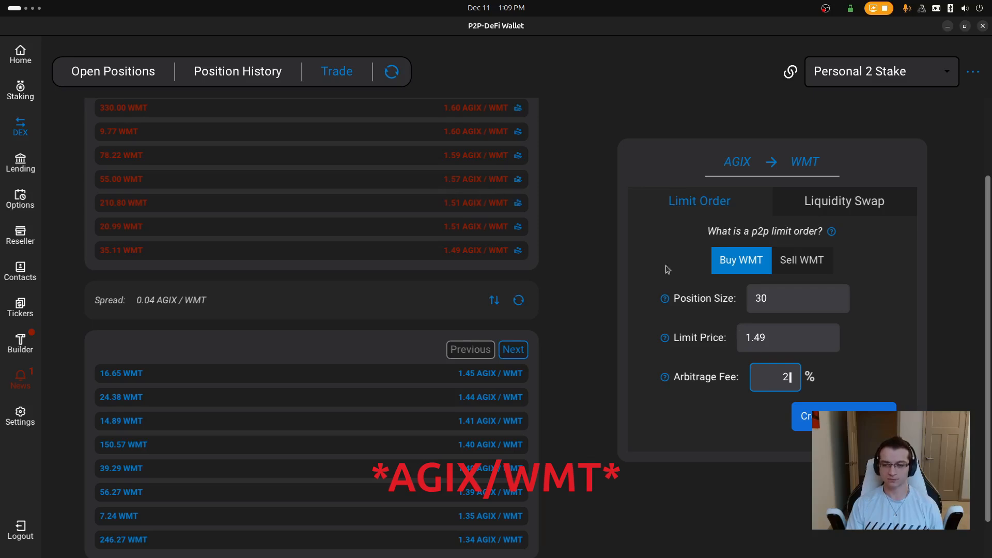
click(786, 298)
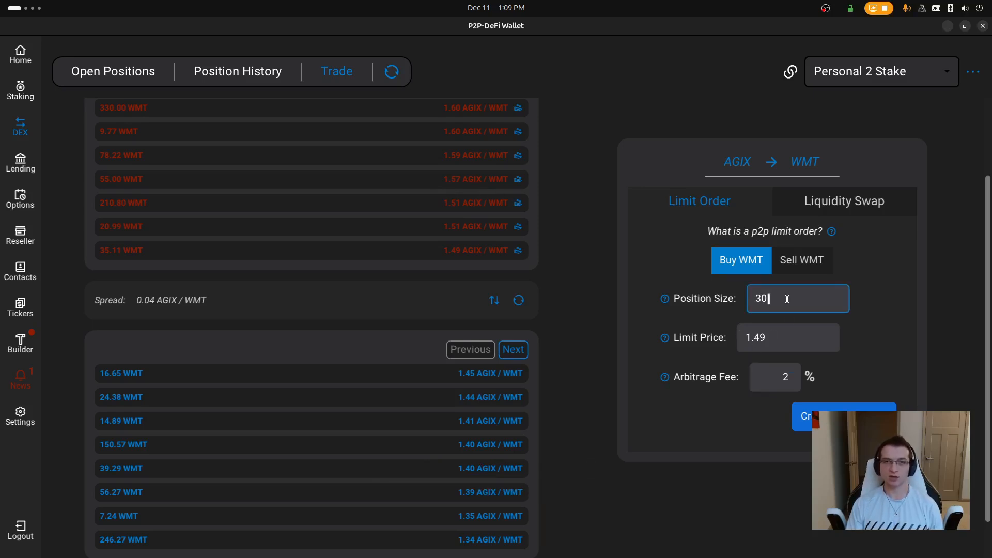
click(786, 339)
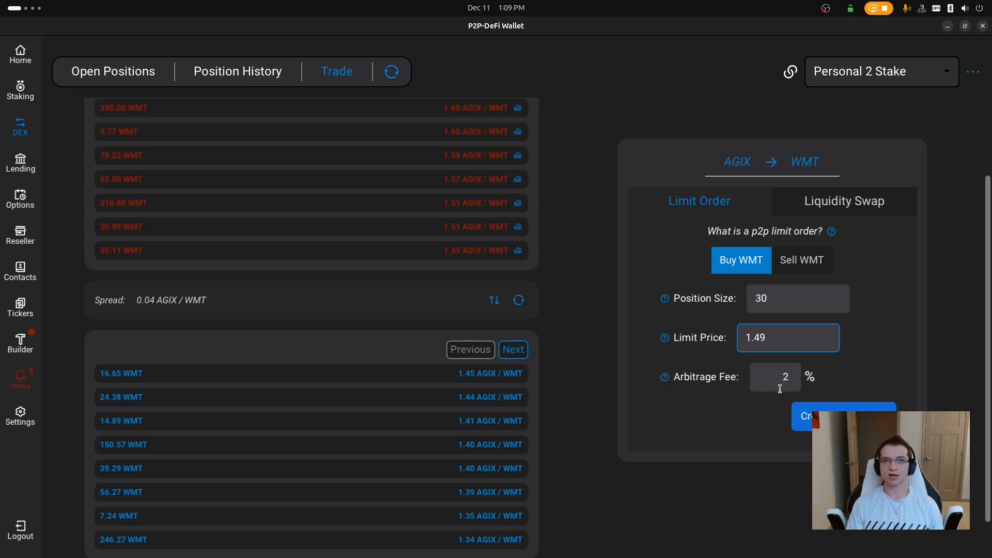
click(806, 416)
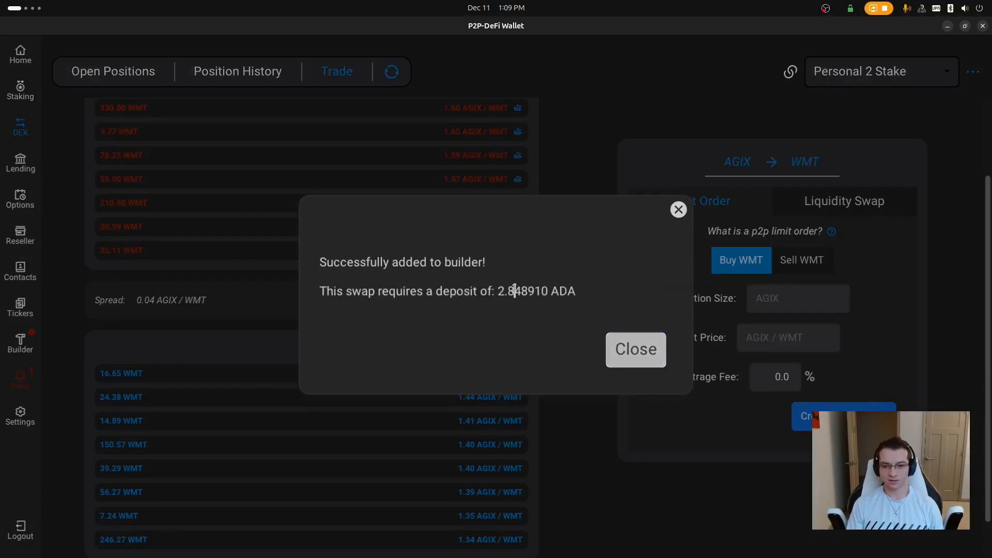
- Check the deposit required for the new order and review its action in the Tx Builder
double_click(514, 291)
click(520, 316)
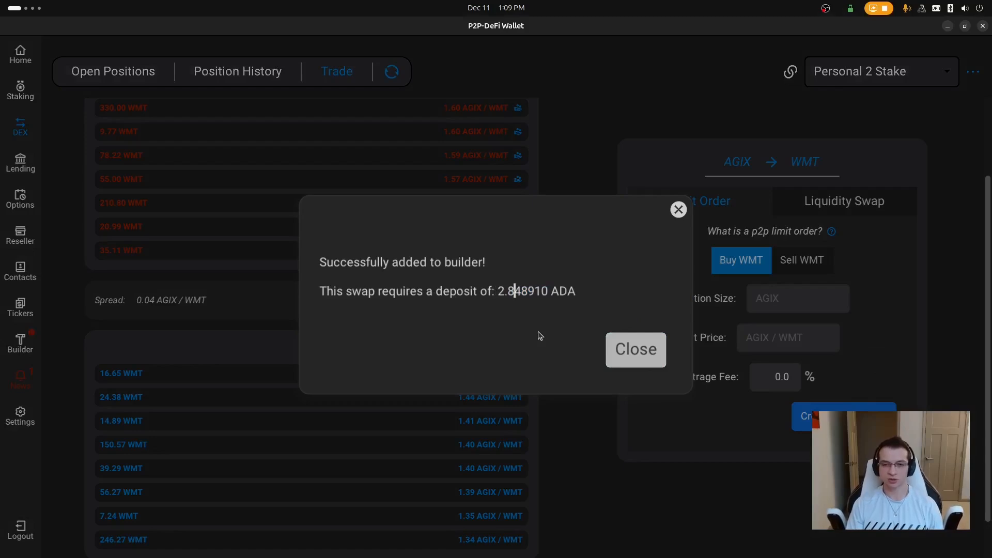
click(648, 365)
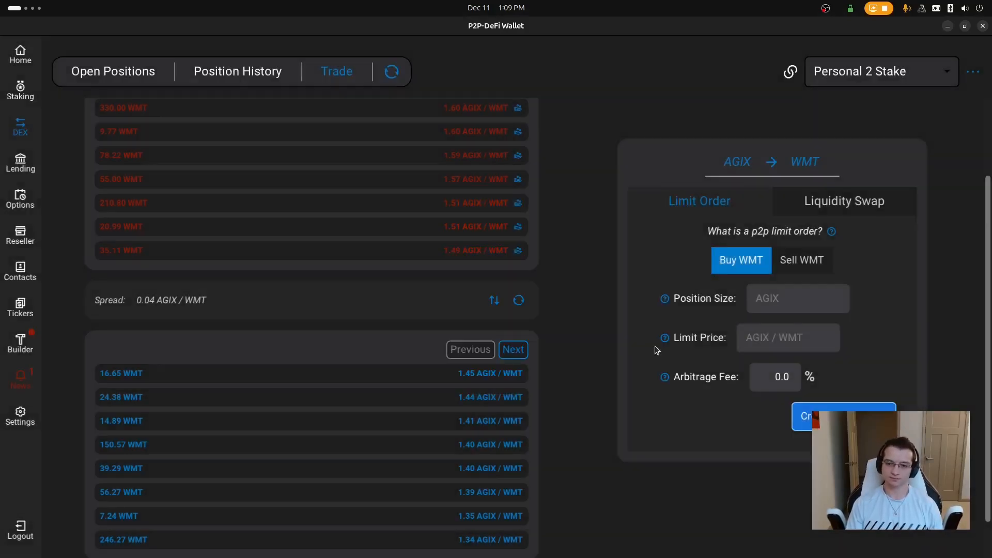
click(37, 337)
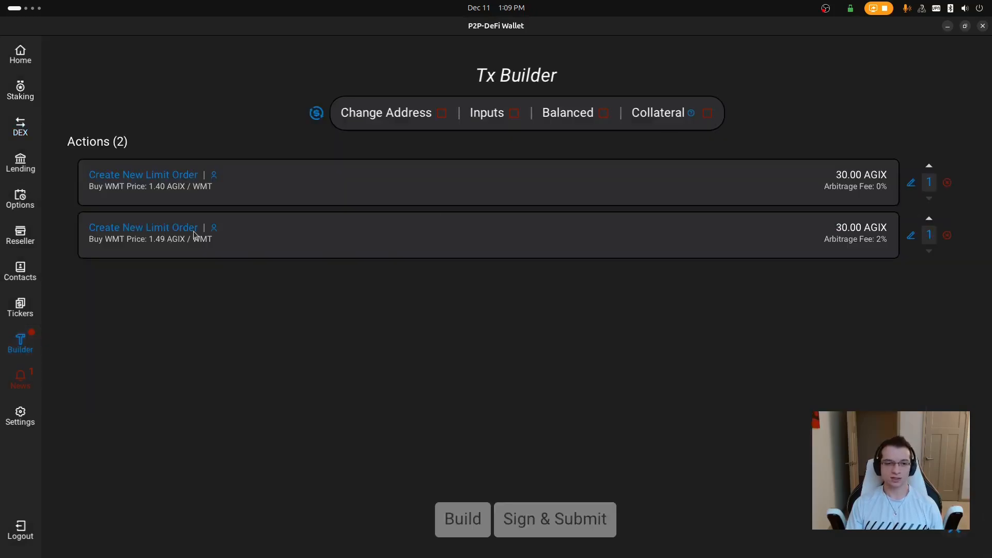
mouse_move(215, 233)
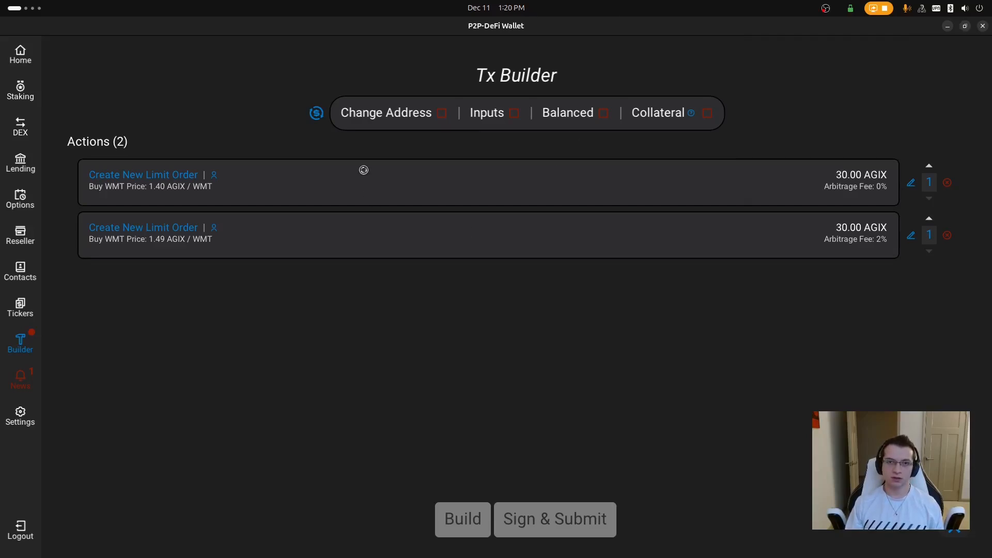
- Return to the DEX and look up the trading pair DJED → USDM
click(23, 128)
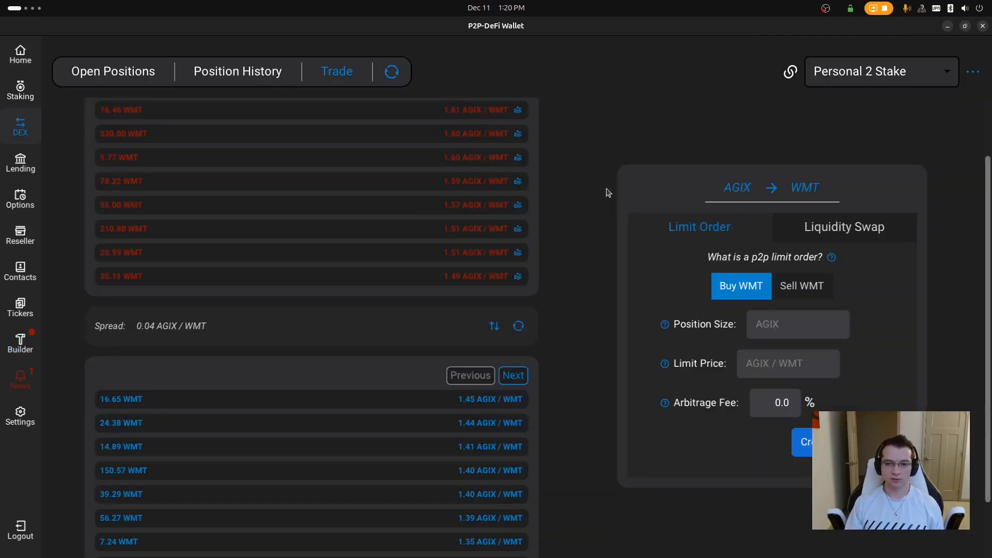
click(777, 190)
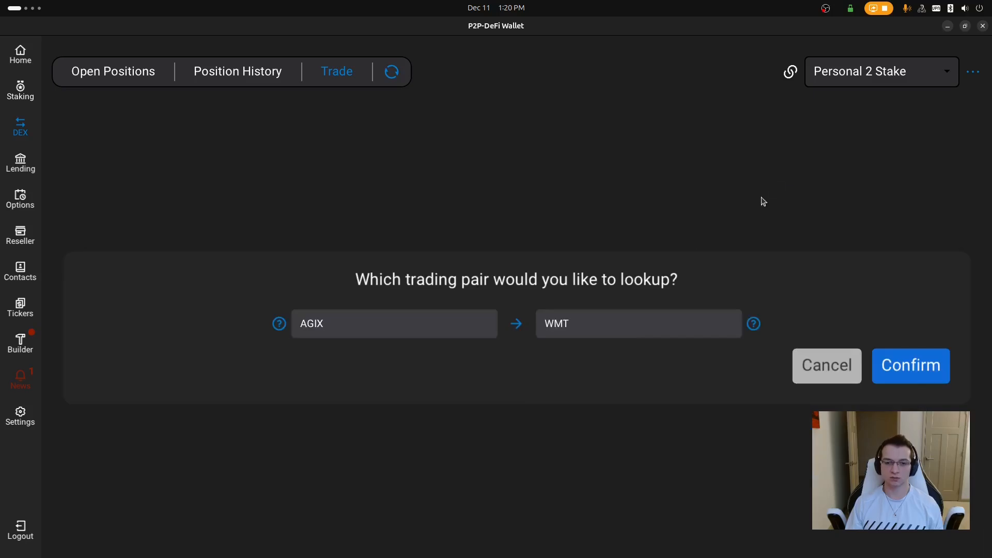
click(452, 324)
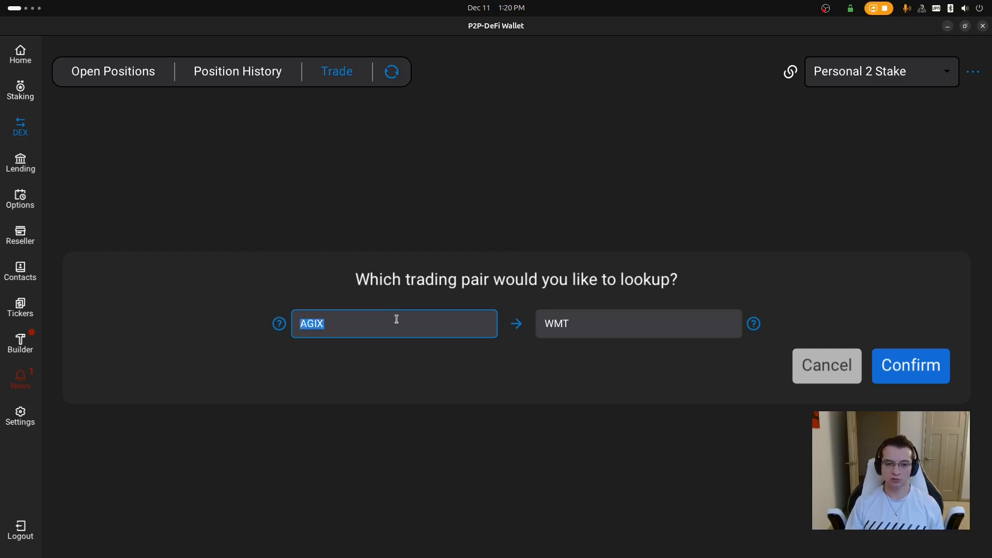
text(DJED)
key(Tab)
key(BackSpace)
key(BackSpace)
key(BackSpace)
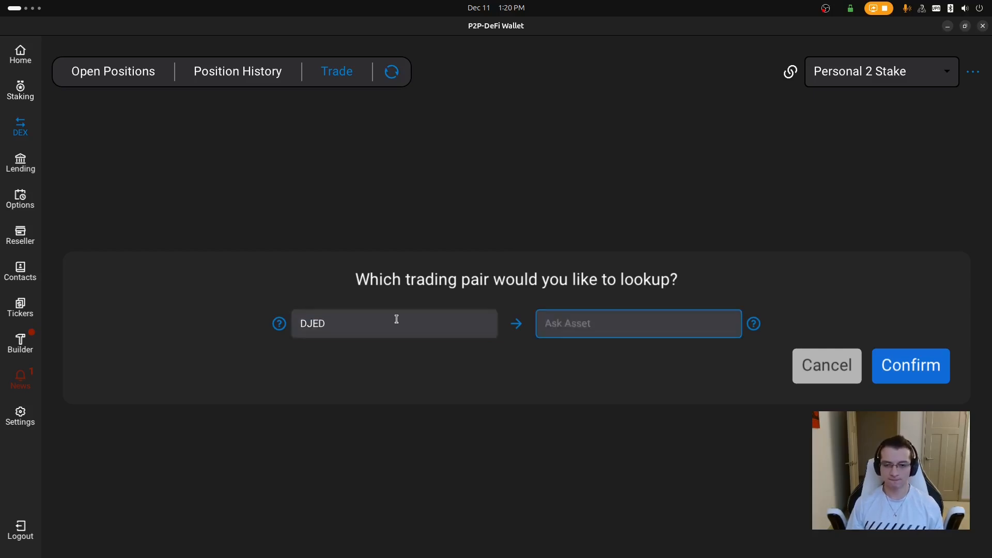
text(USDM)
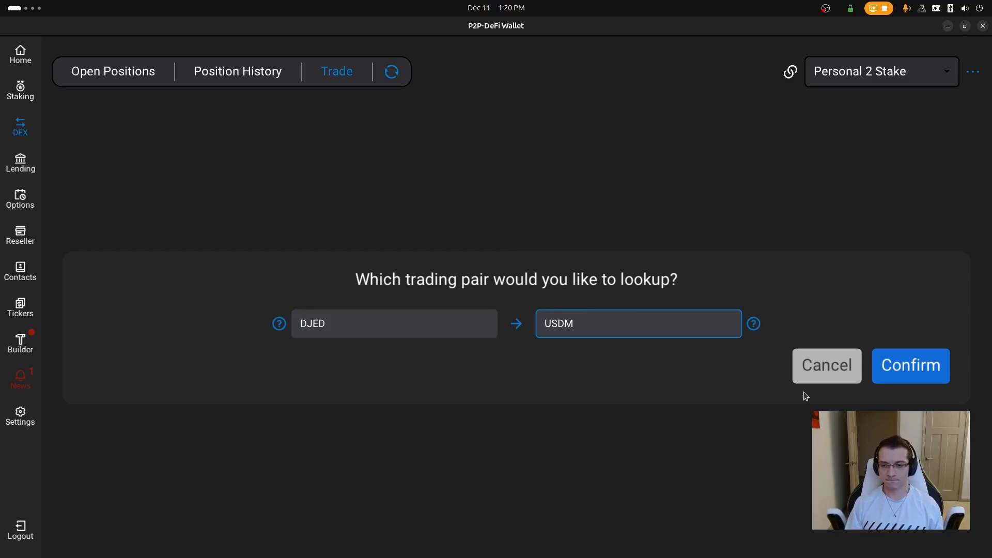
click(906, 365)
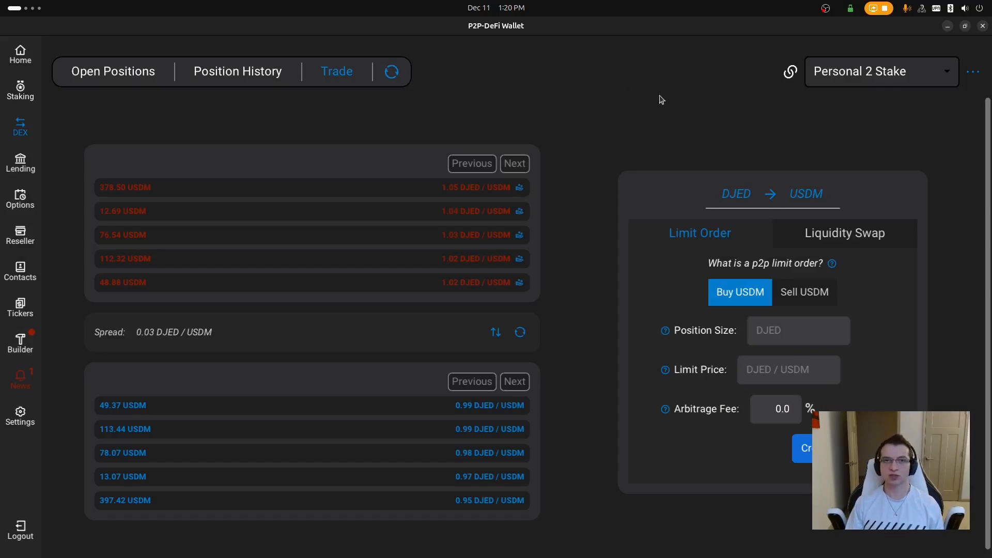
- Change the trading pair back to AGIX → WMT and load its order book
click(742, 200)
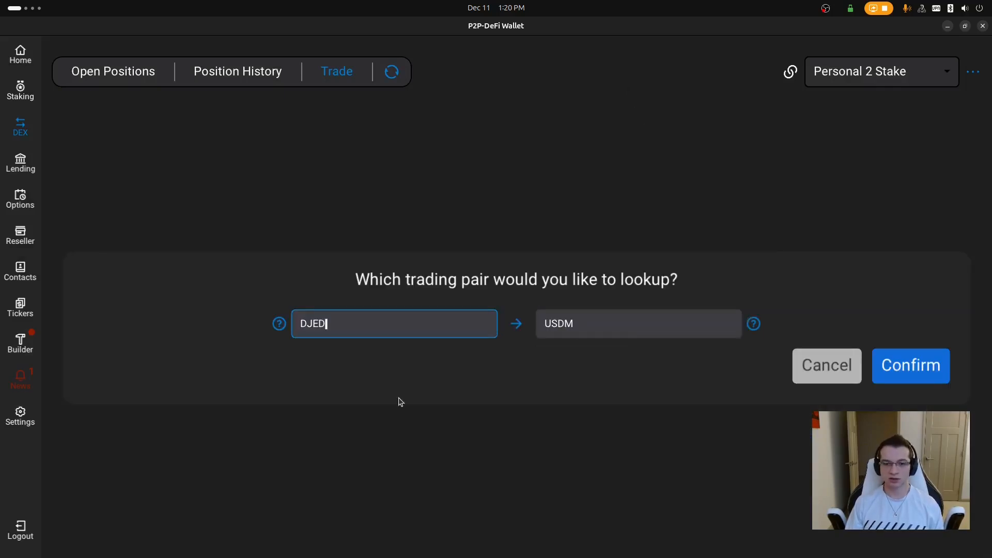
double_click(377, 335)
text(AGIX)
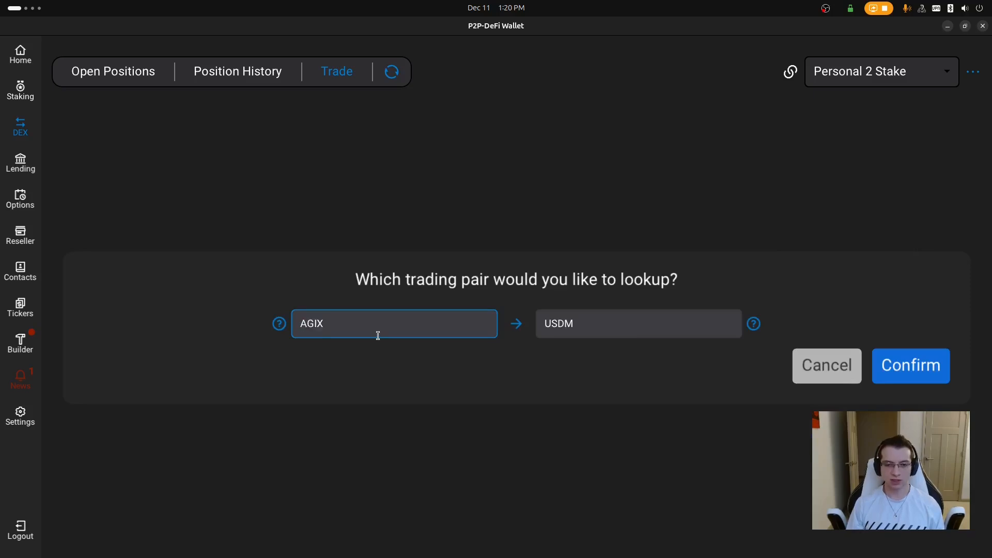
key(Tab)
key(BackSpace)
key(BackSpace)
key(BackSpace)
text(WmT)
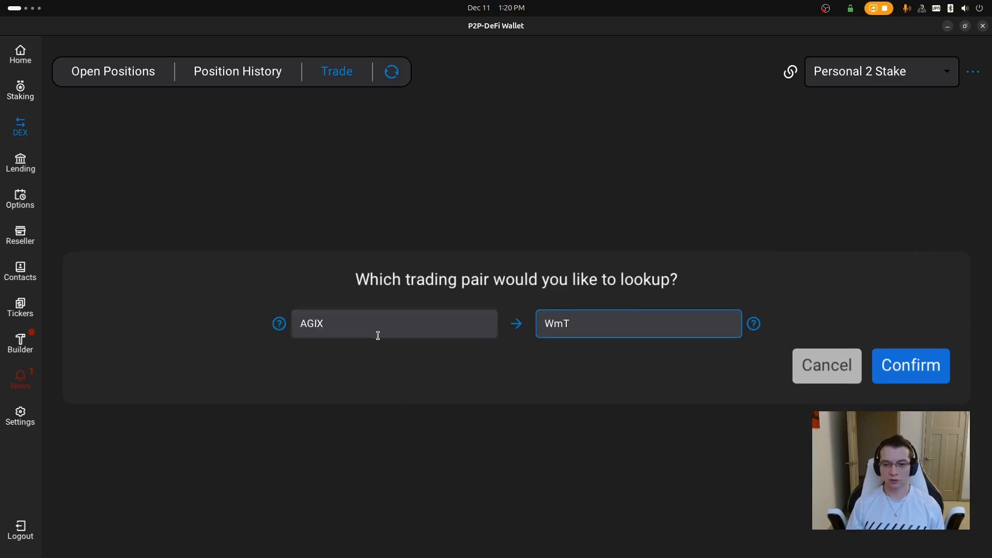
key(BackSpace)
key(BackSpace)
text(MT)
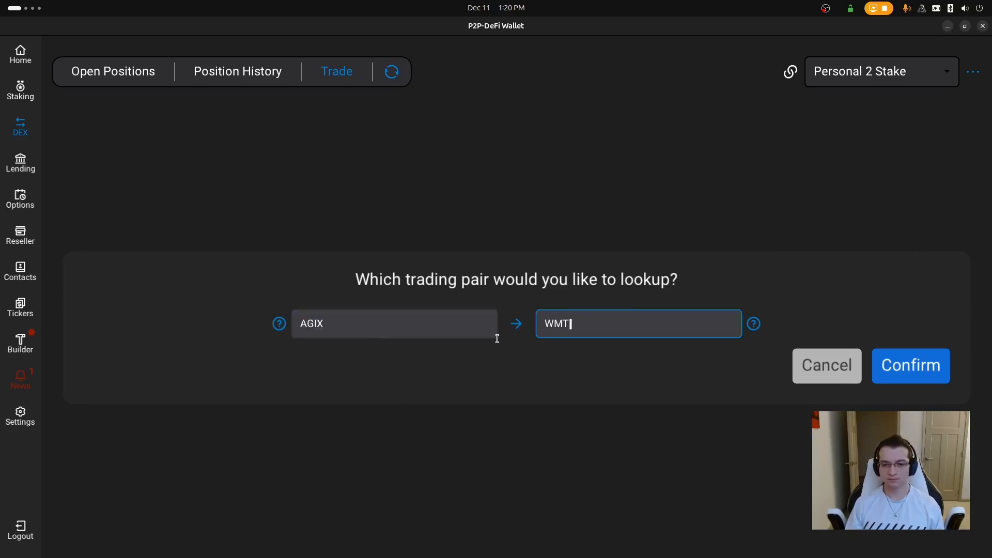
click(909, 364)
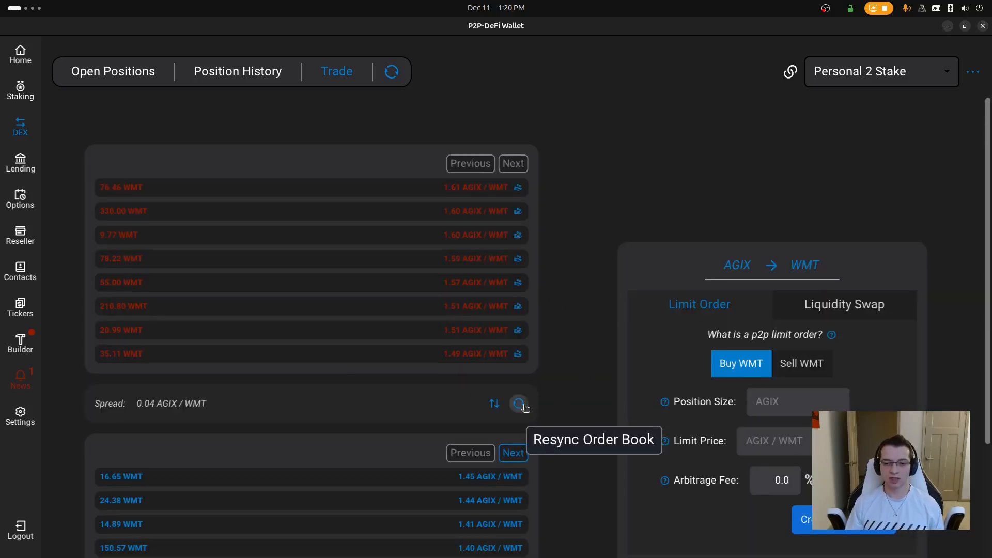
- Change the trading pair to USDM → DJED and load its order book
click(743, 263)
click(445, 317)
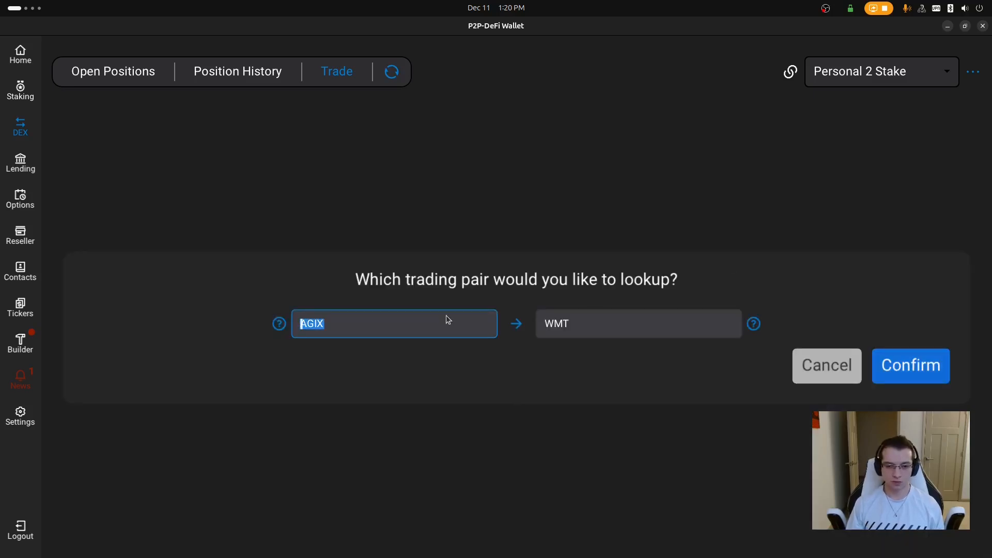
text(USDM)
key(Tab)
key(BackSpace)
key(BackSpace)
key(BackSpace)
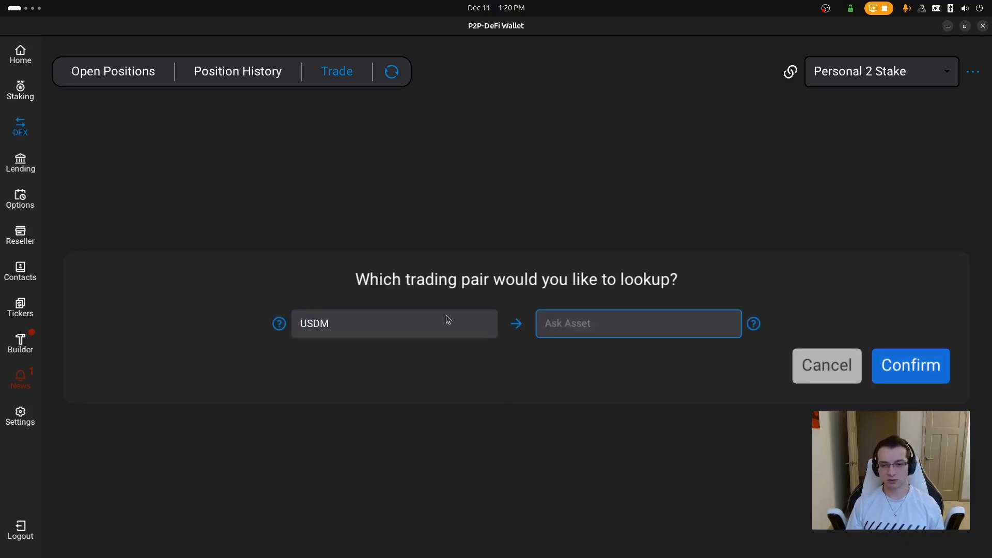
text(DJED)
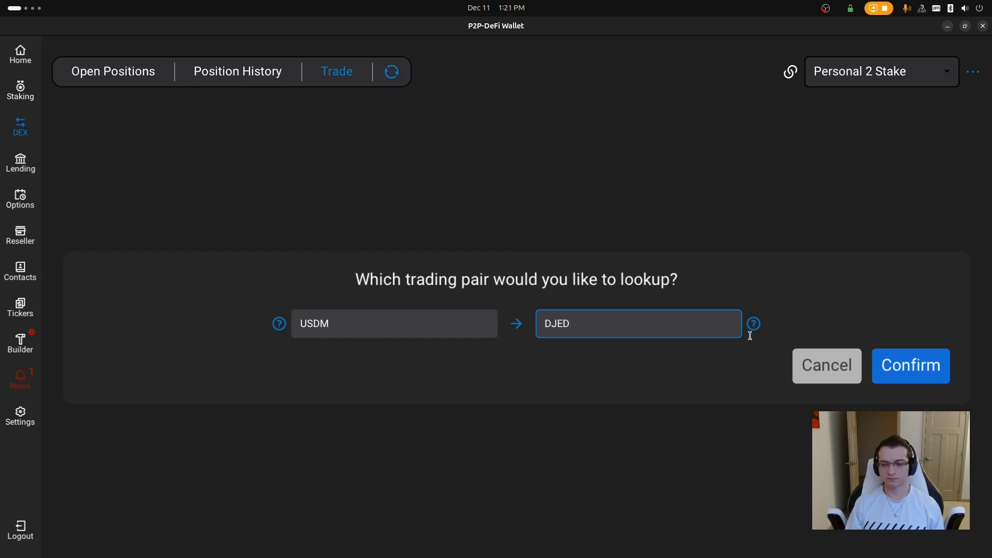
click(899, 364)
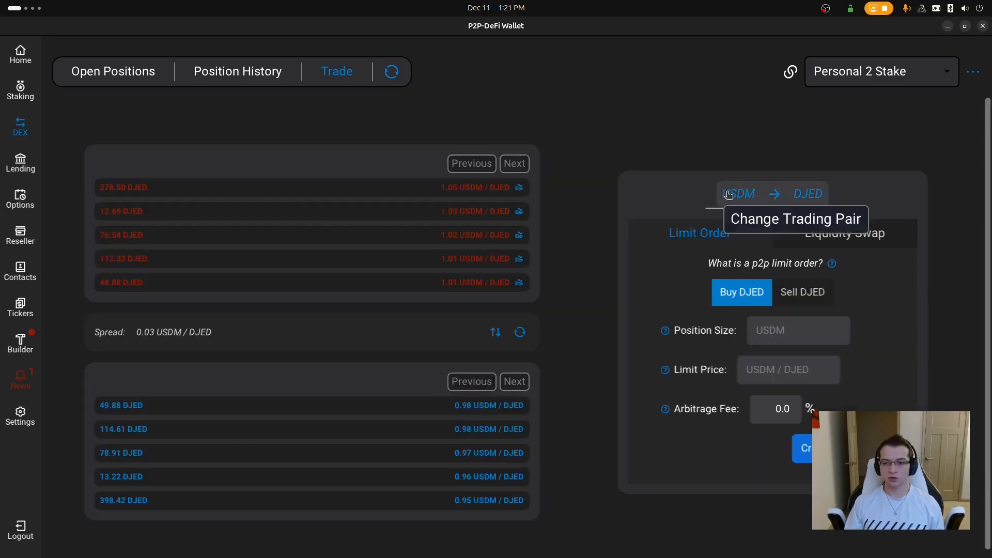
- Open the liquidity swap form and flip the trading pair's direction, restoring USDM → DJED
click(868, 237)
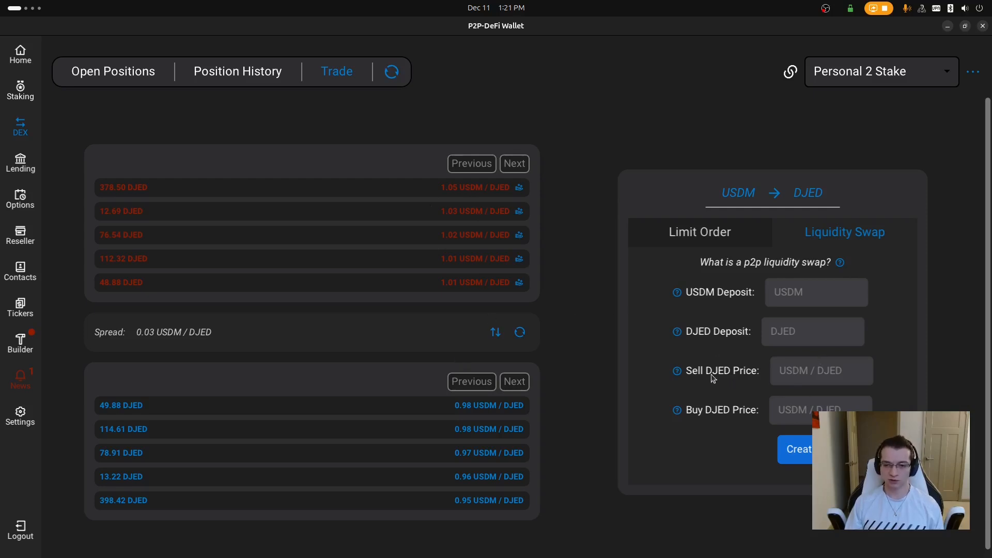
click(495, 334)
click(495, 333)
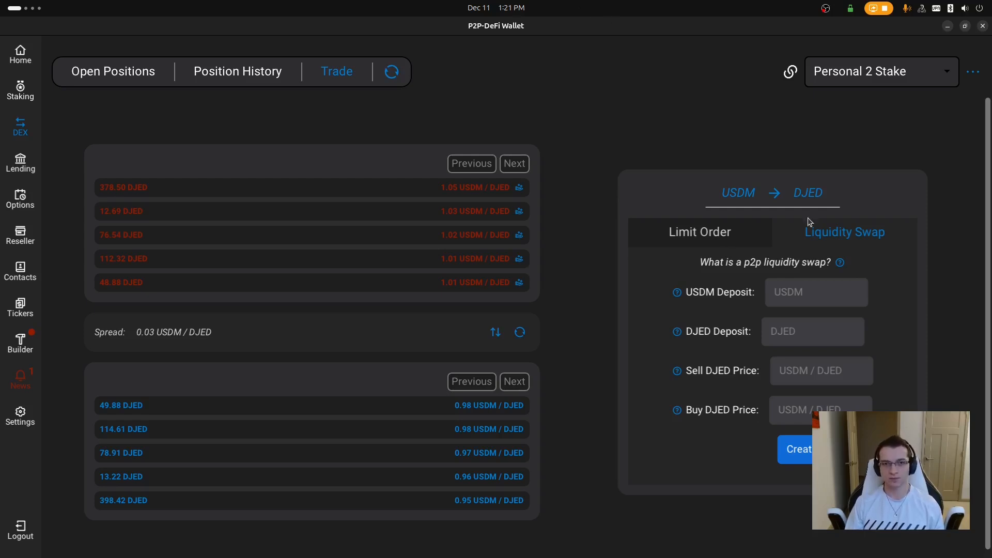
- Set the liquidity swap's deposits to 150 USDM and 150 DJED
click(819, 294)
text(150)
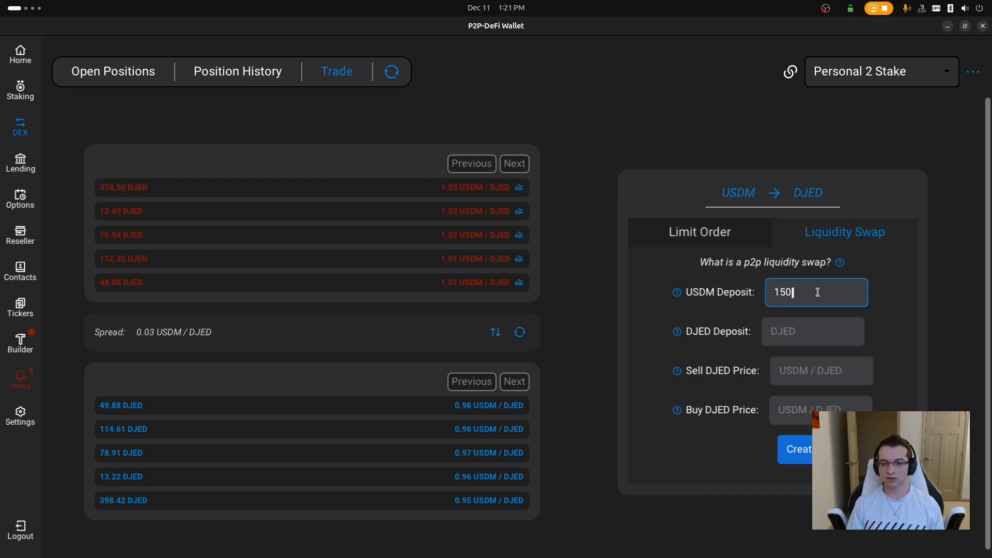
key(Tab)
text(1)
key(BackSpace)
text(150)
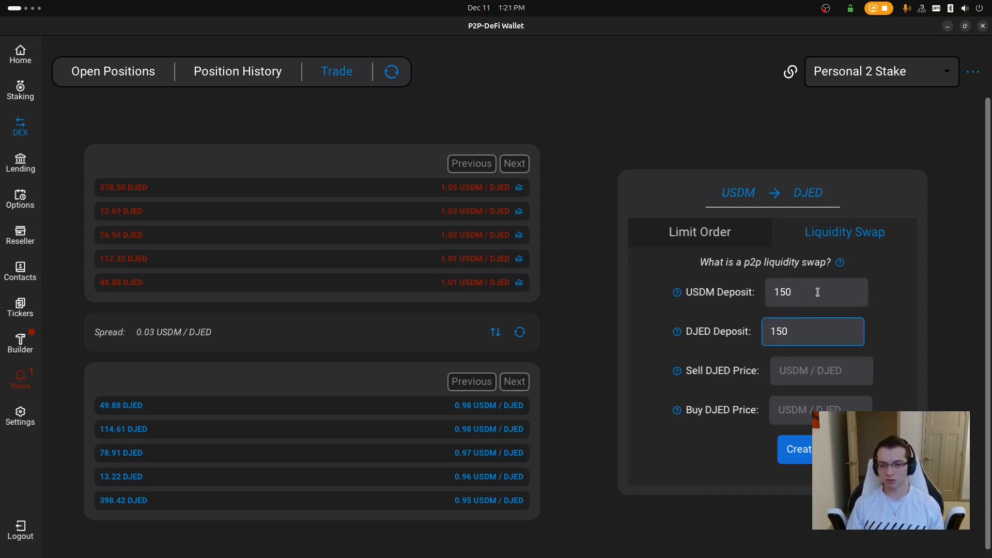
- Set the sell DJED price to 1.03 and the buy DJED price to 0.97 USDM / DJED, and create the swap
click(842, 372)
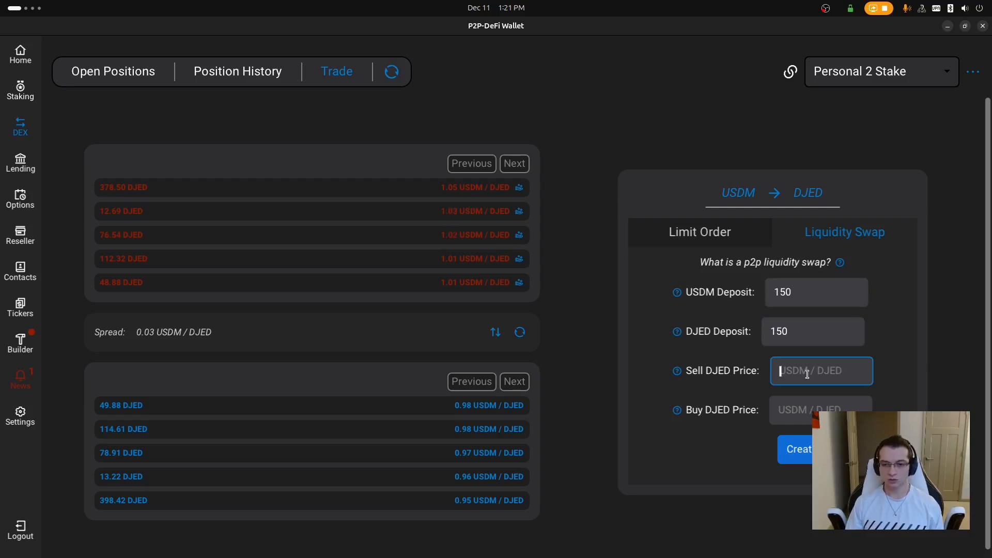
text(1.30)
key(BackSpace)
key(BackSpace)
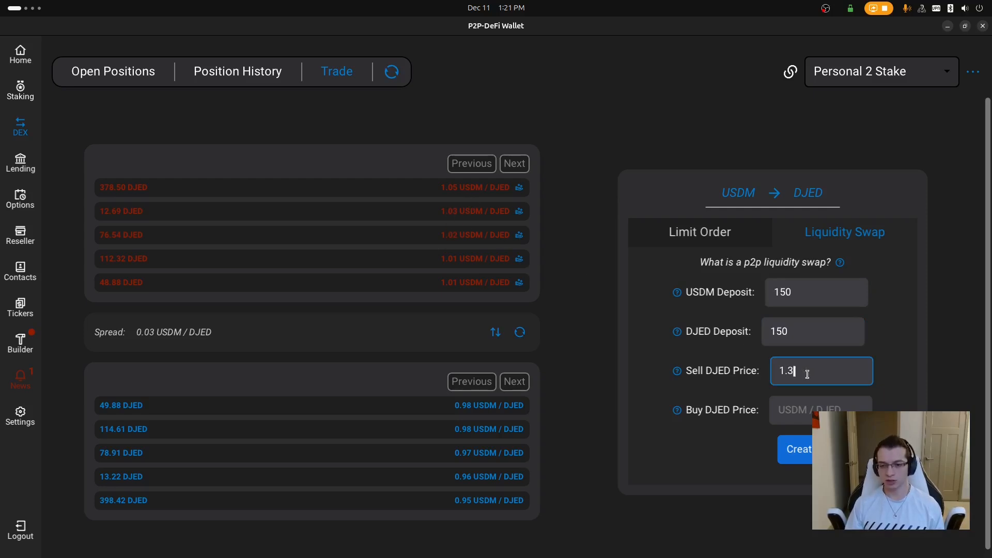
text(03)
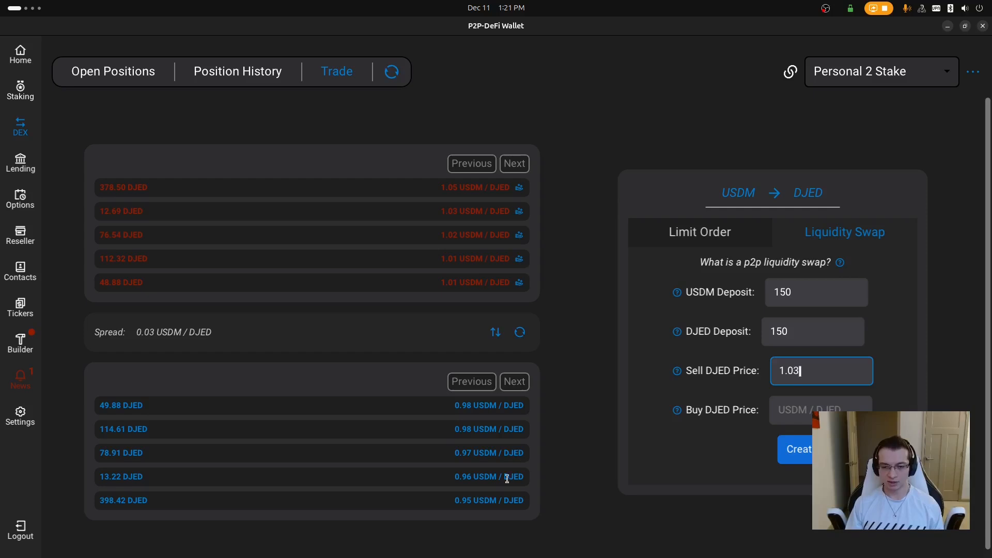
click(814, 408)
text(0)
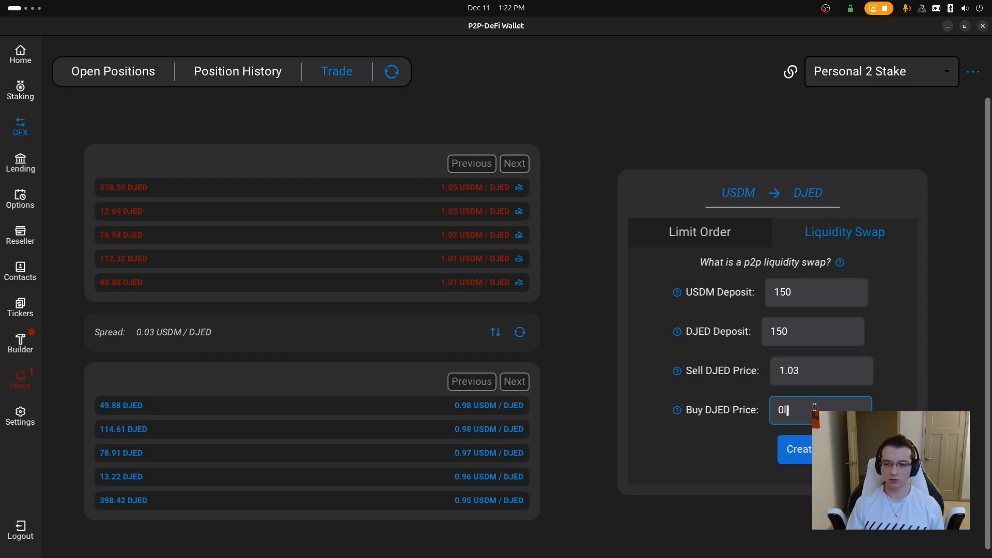
text(.)
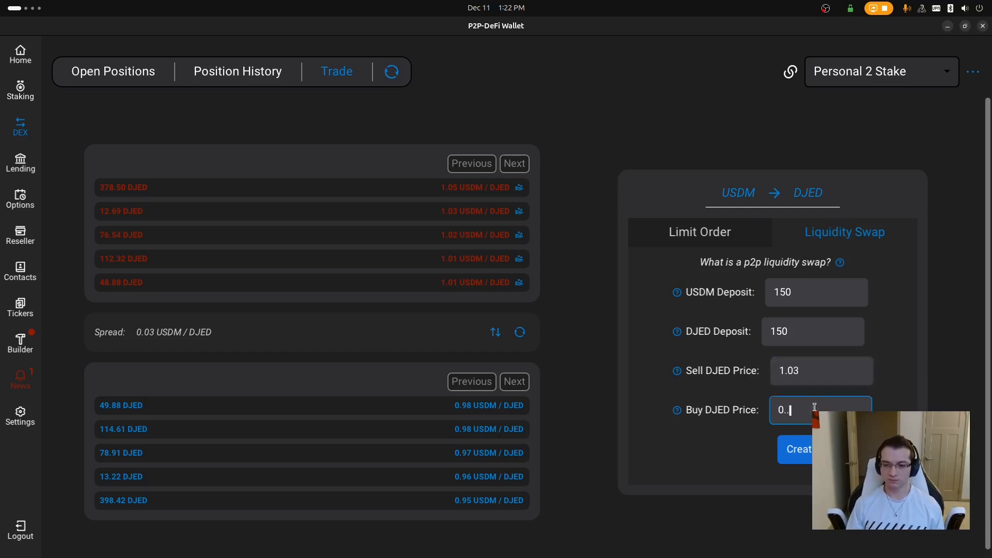
text(97)
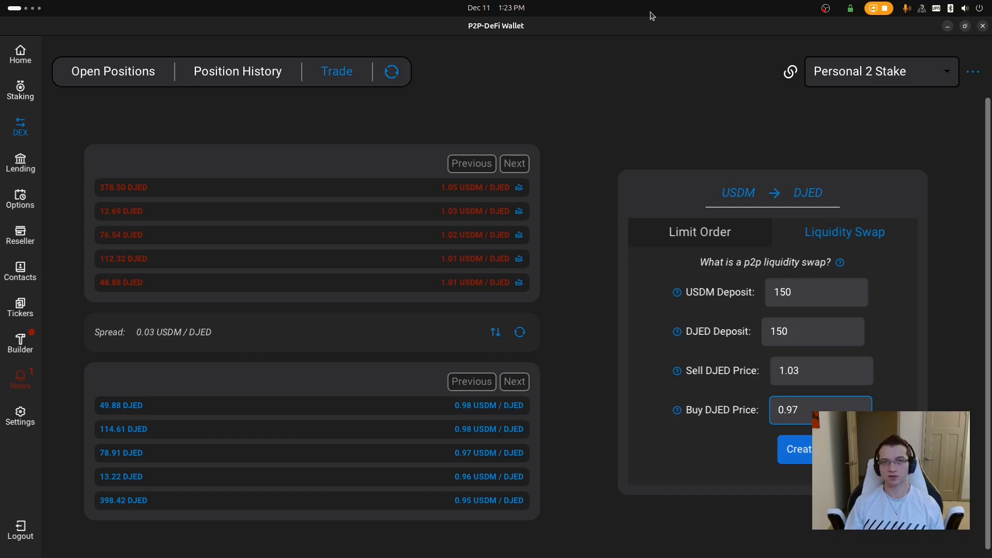
click(796, 449)
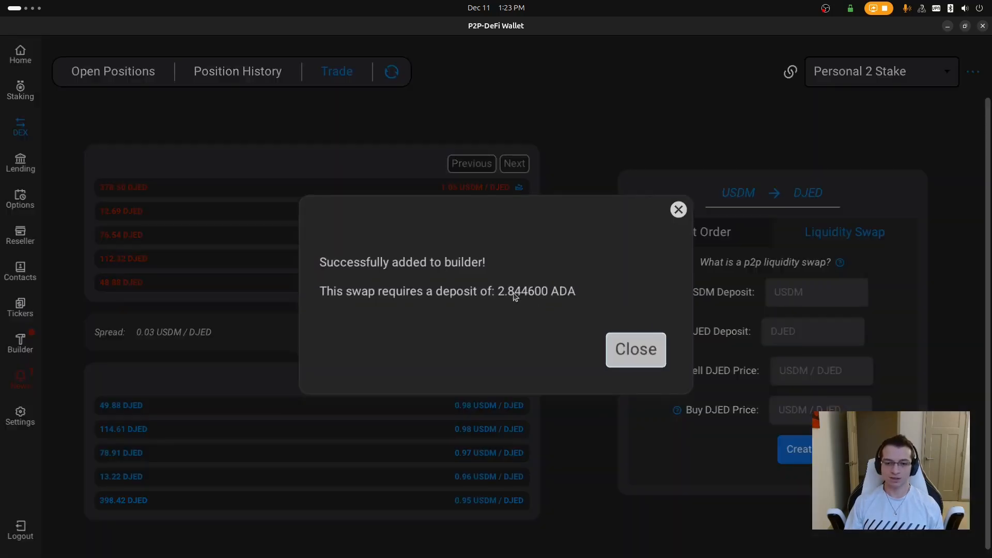
- Check the deposit required for the liquidity swap and review its action in the Tx Builder
double_click(514, 293)
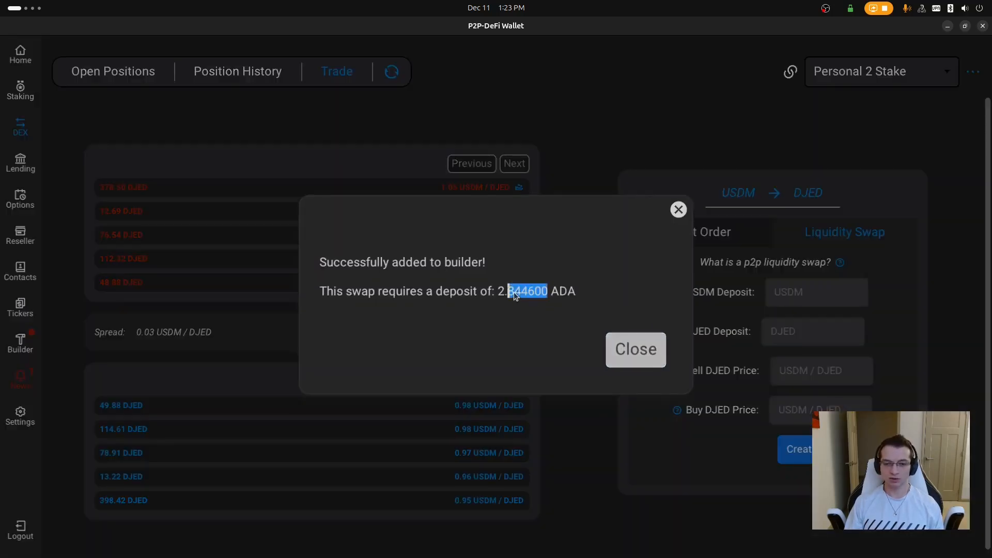
click(622, 347)
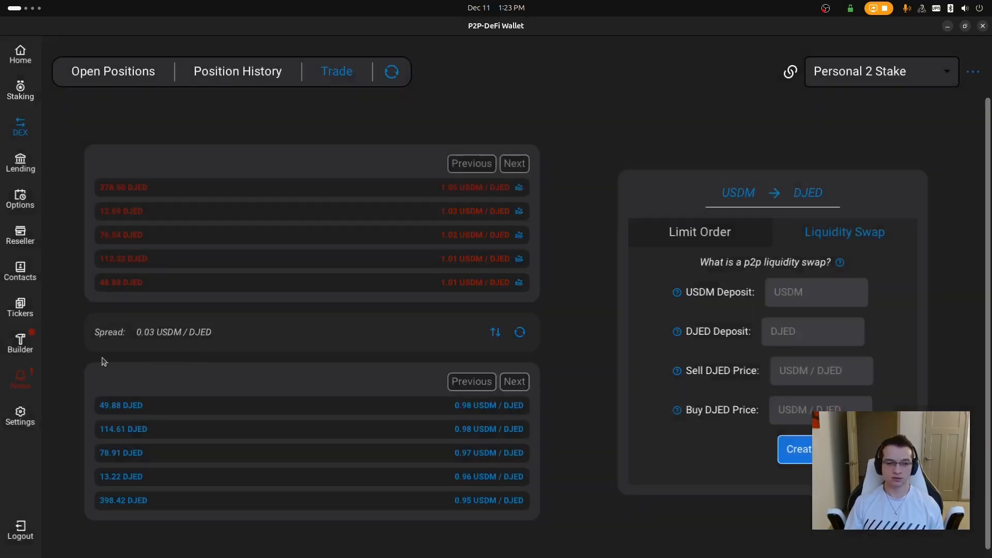
click(21, 343)
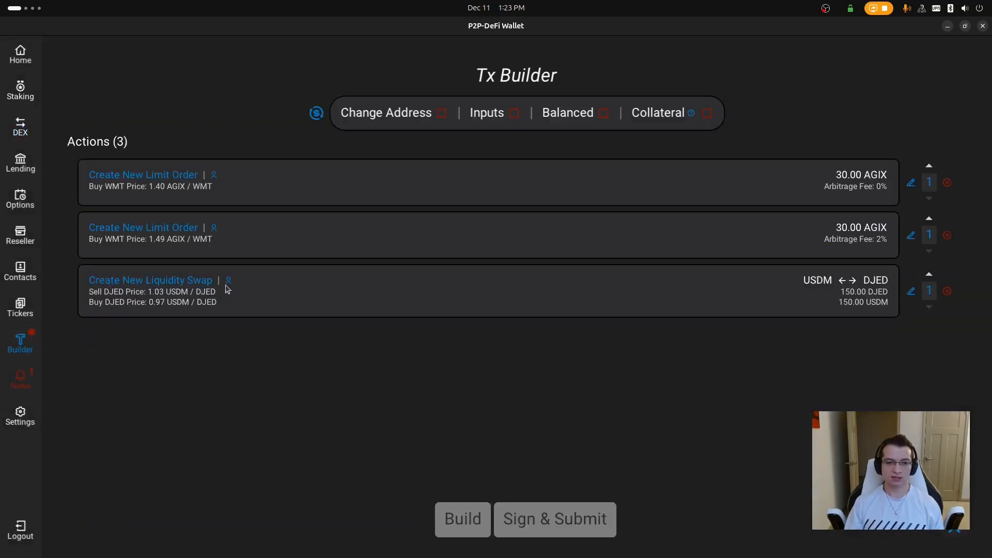
mouse_move(231, 287)
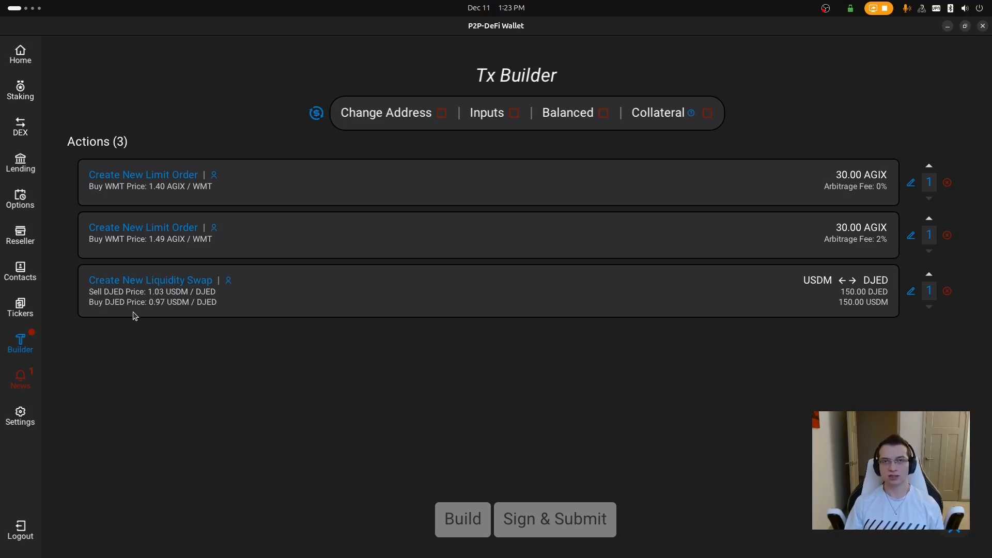
click(27, 129)
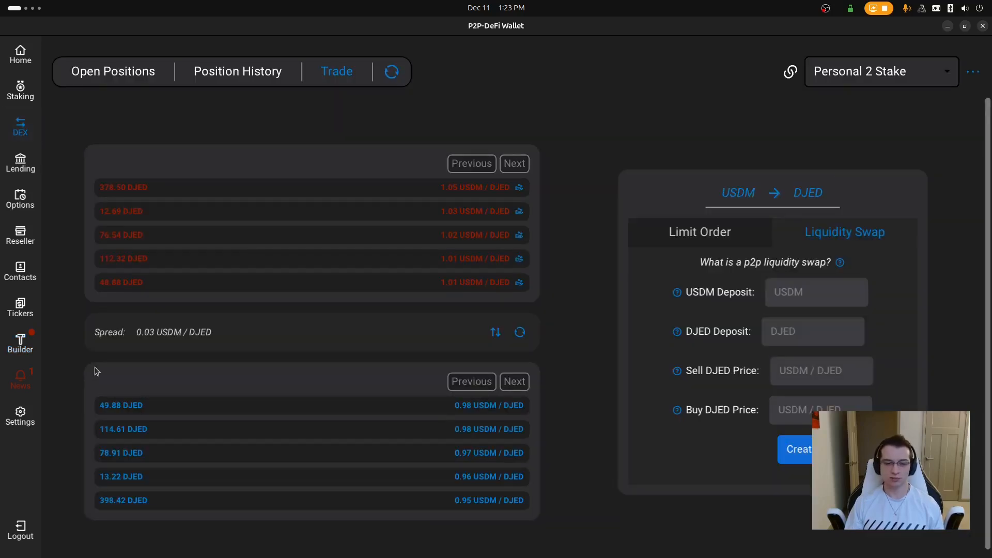
click(36, 345)
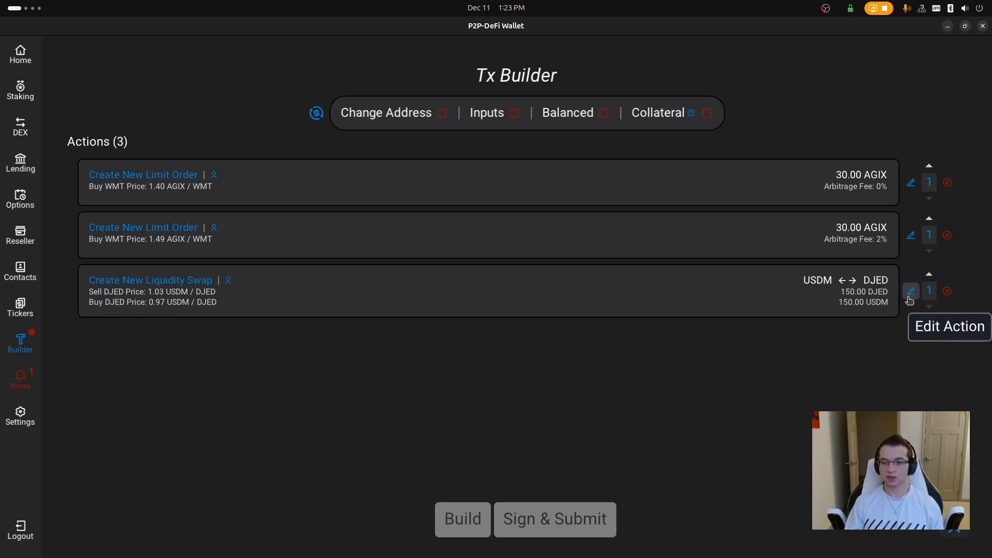
- Set the quantity of the Create New Liquidity Swap action to 4 and show the transaction's change info
click(929, 275)
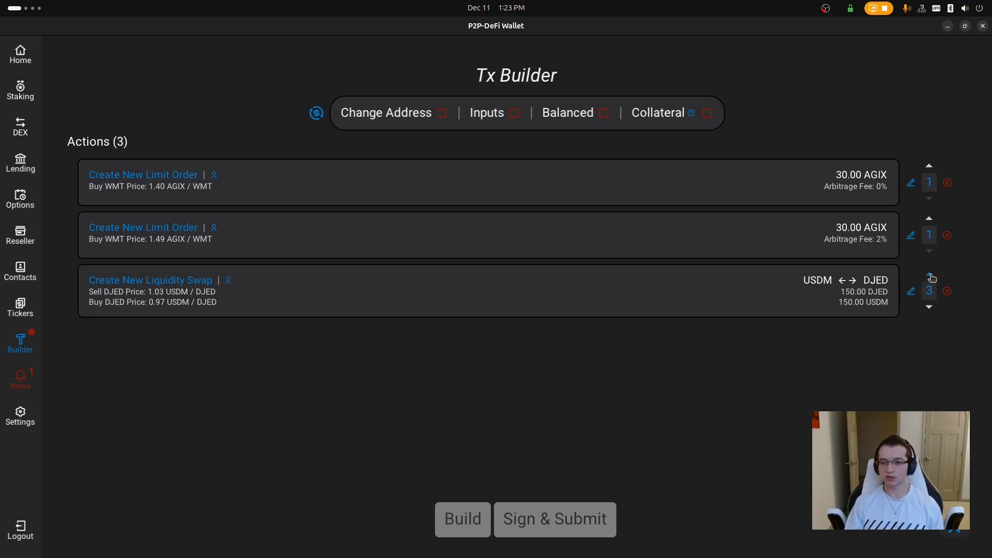
click(929, 275)
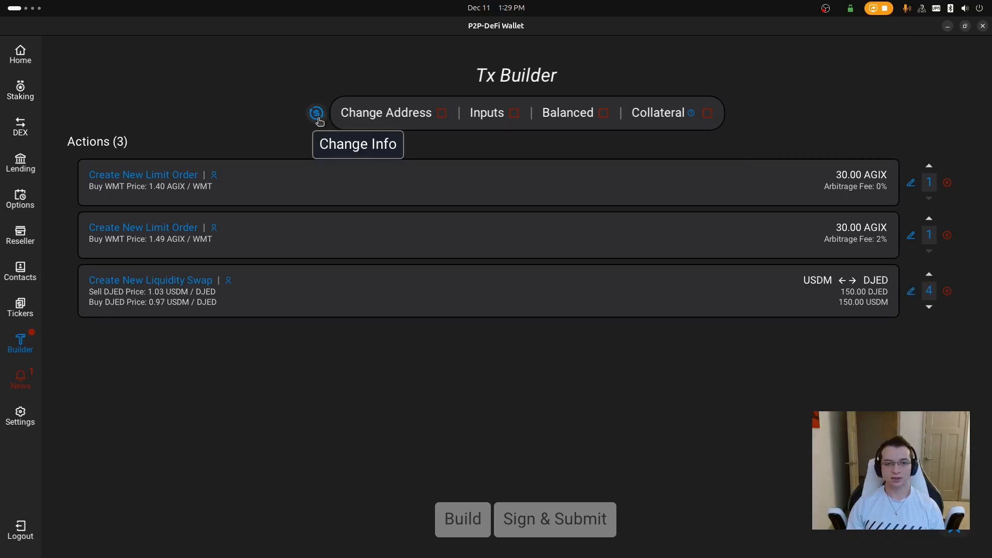
click(316, 115)
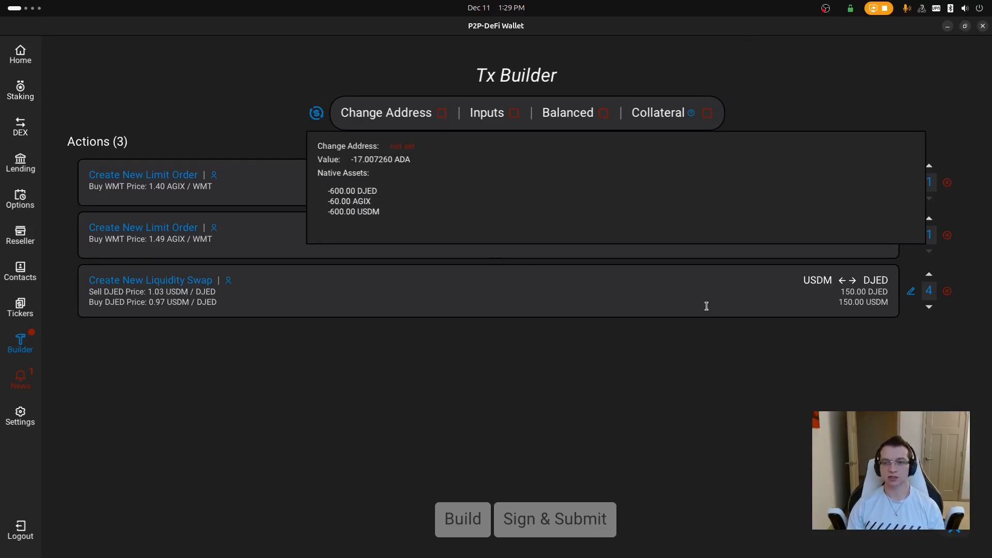
- Close the change info and search Personal 1's UTxOs for the native token USDM
click(266, 80)
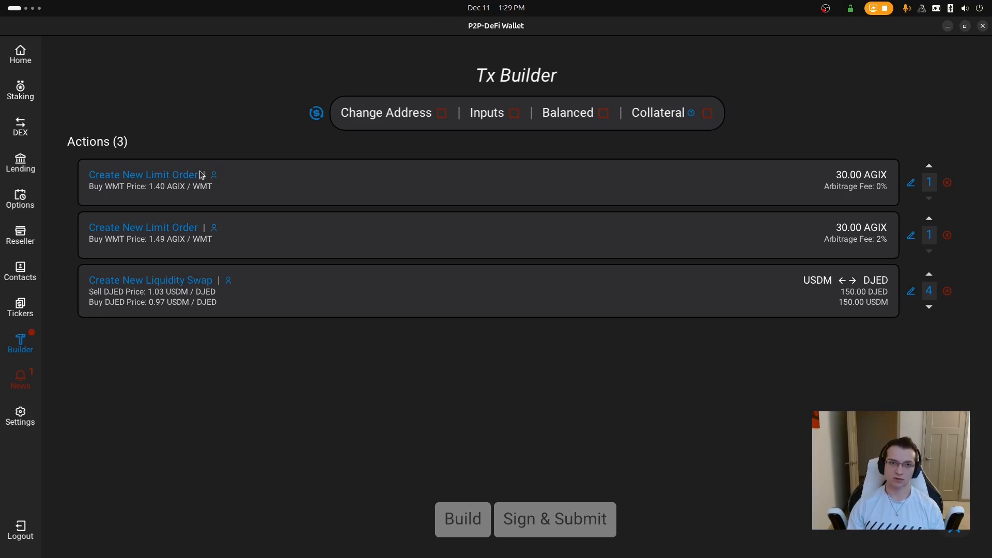
click(30, 59)
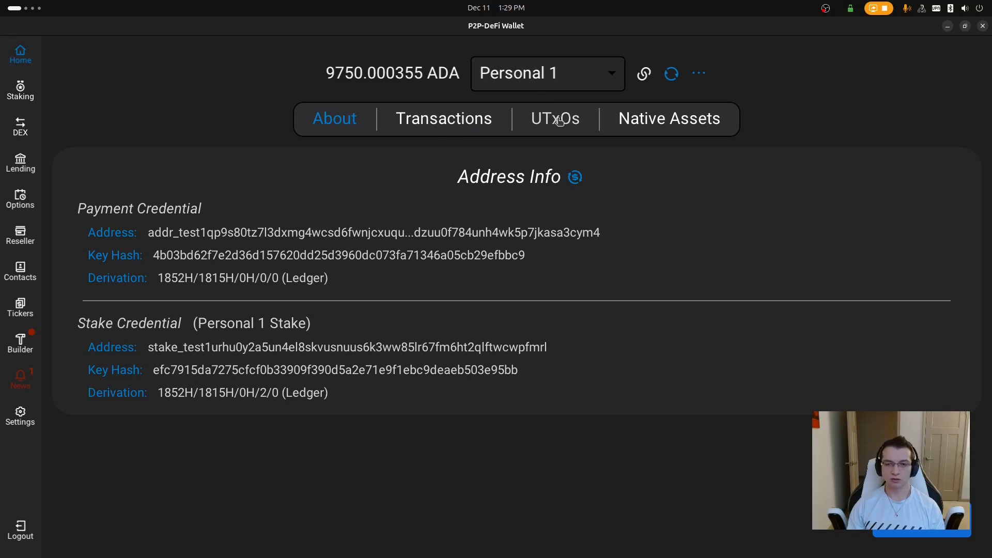
click(542, 126)
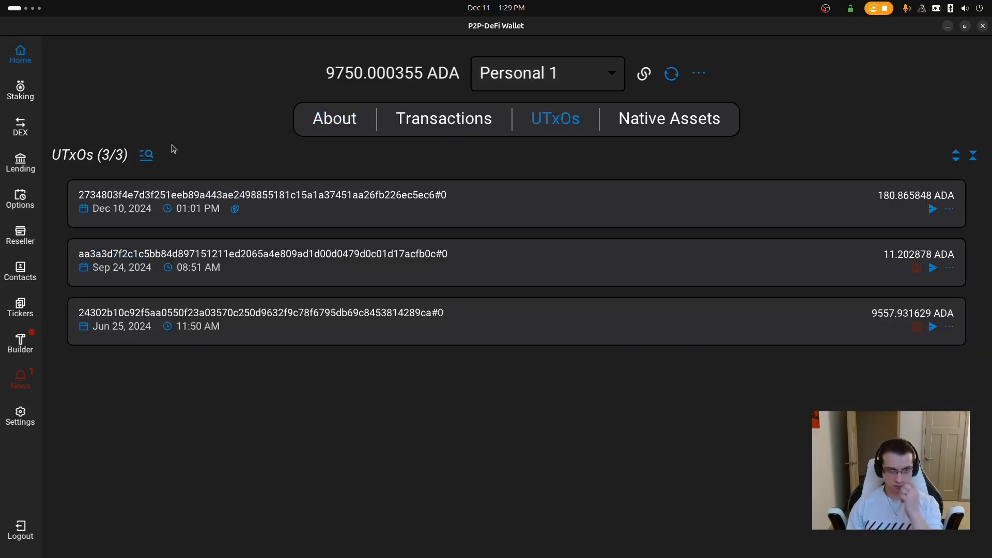
click(149, 162)
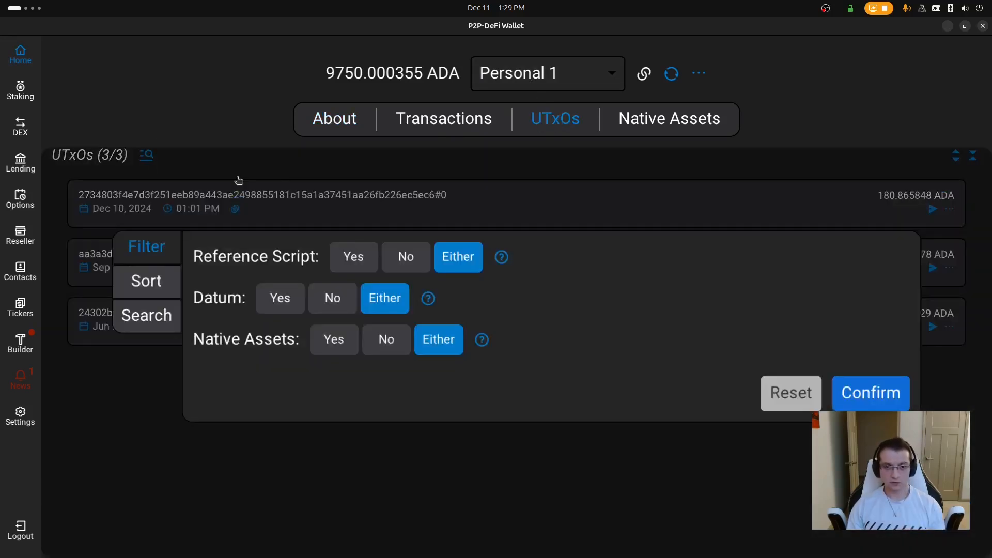
click(149, 287)
click(157, 318)
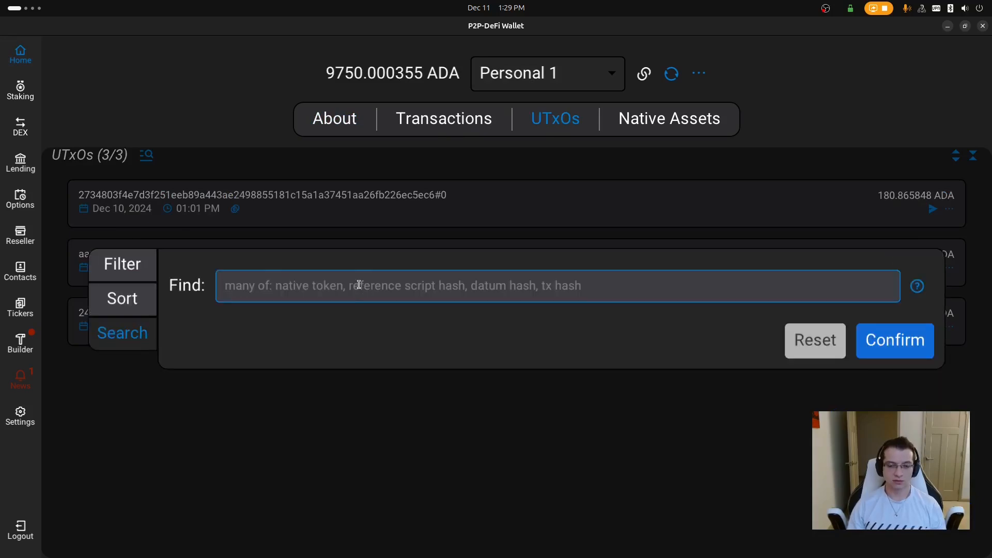
text(USDM)
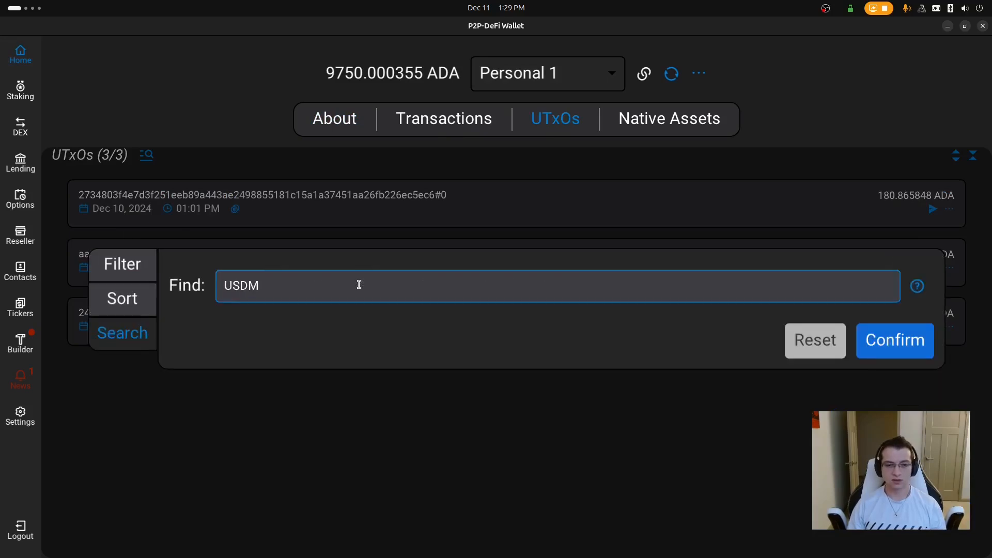
click(875, 343)
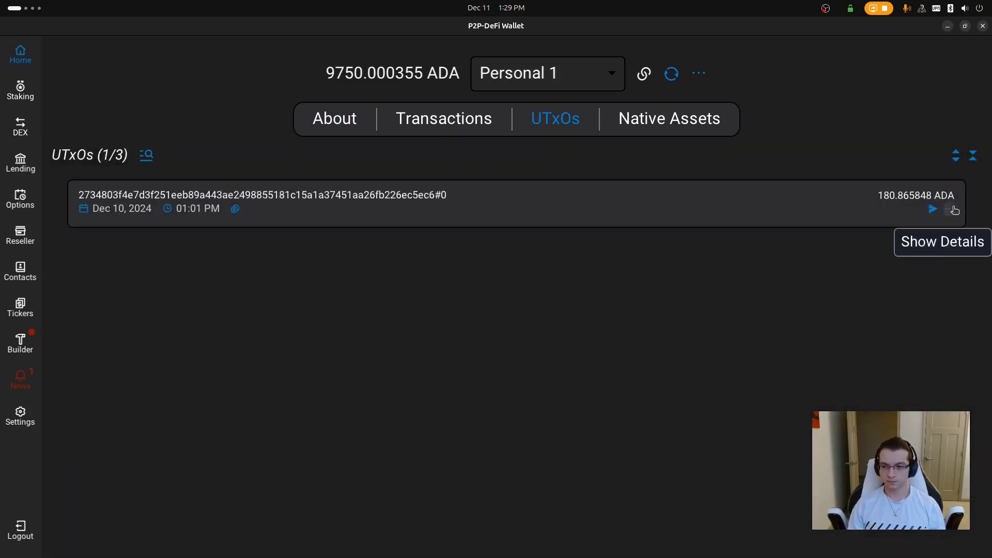
- Show the native assets in the USDM UTxO, add it to the builder as an input, and review the Tx Builder
click(951, 210)
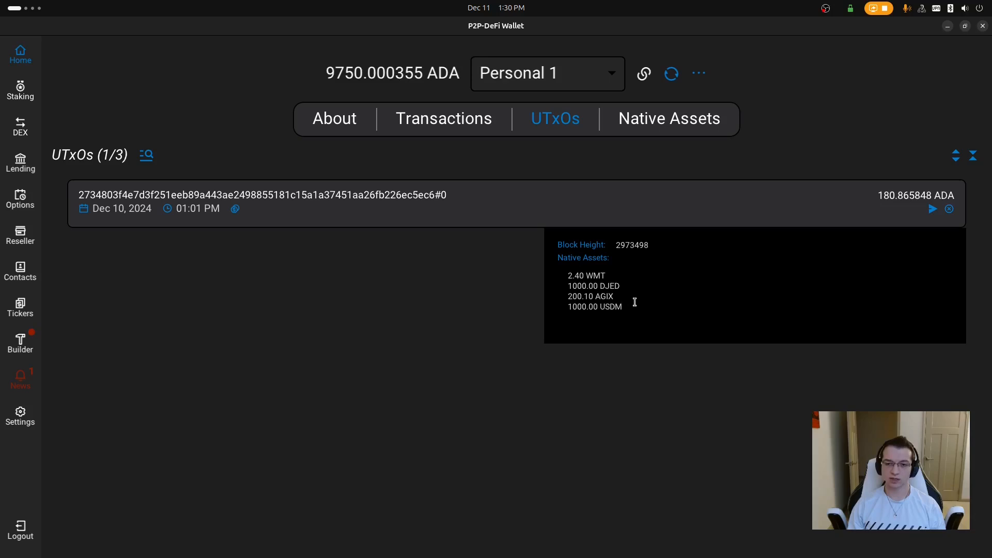
click(932, 209)
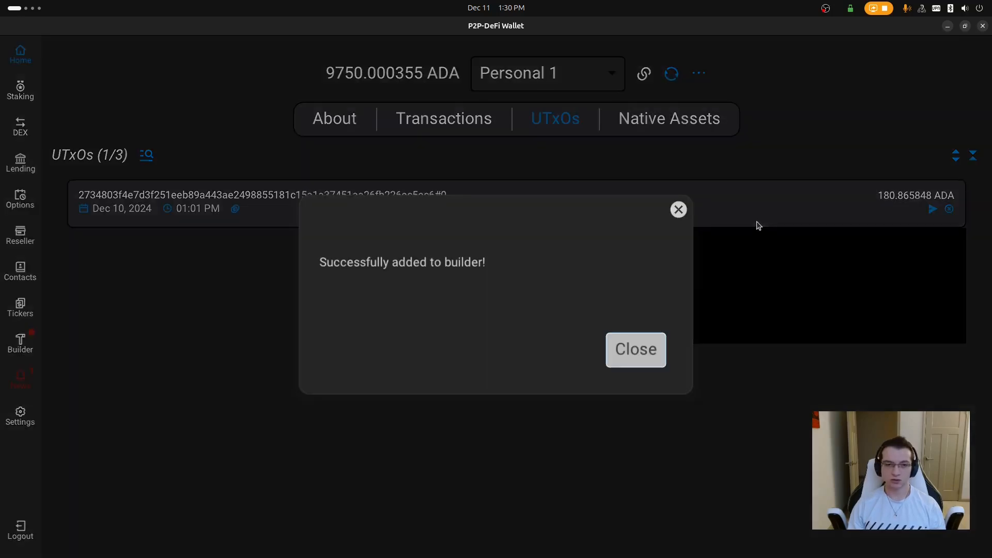
click(636, 349)
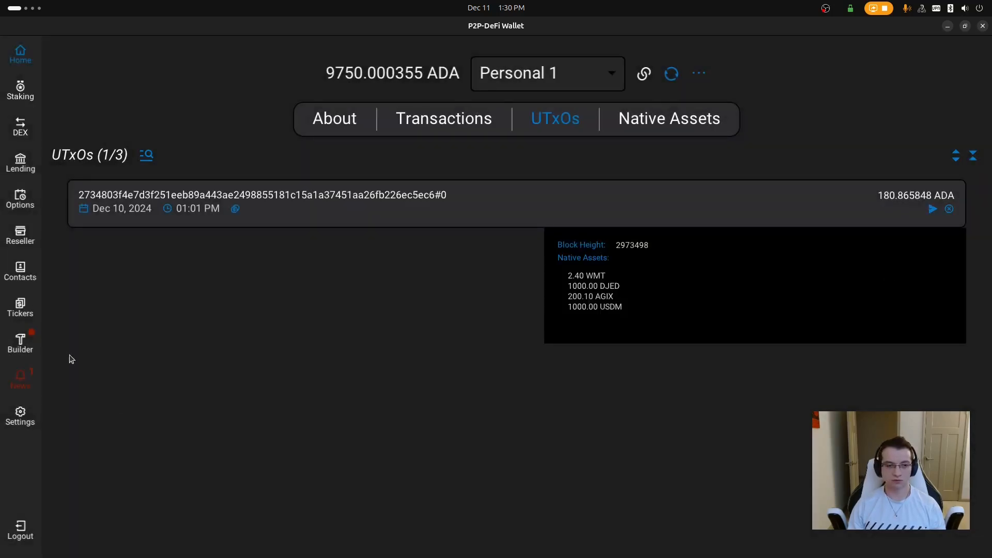
click(39, 350)
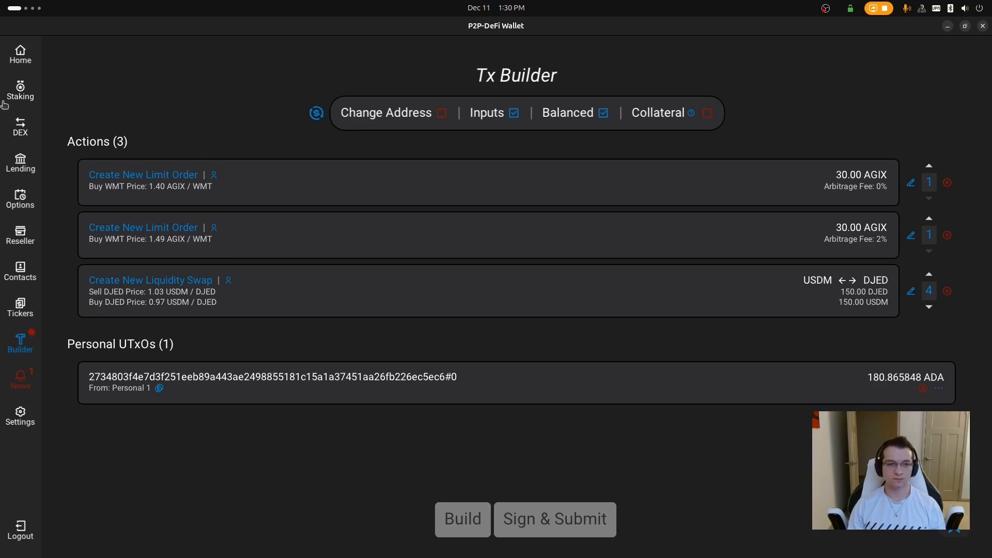
- Clear the USDM search from the UTxO list and add the 11.202878 ADA UTxO from Sep 24, 2024 to the builder as collateral
click(20, 54)
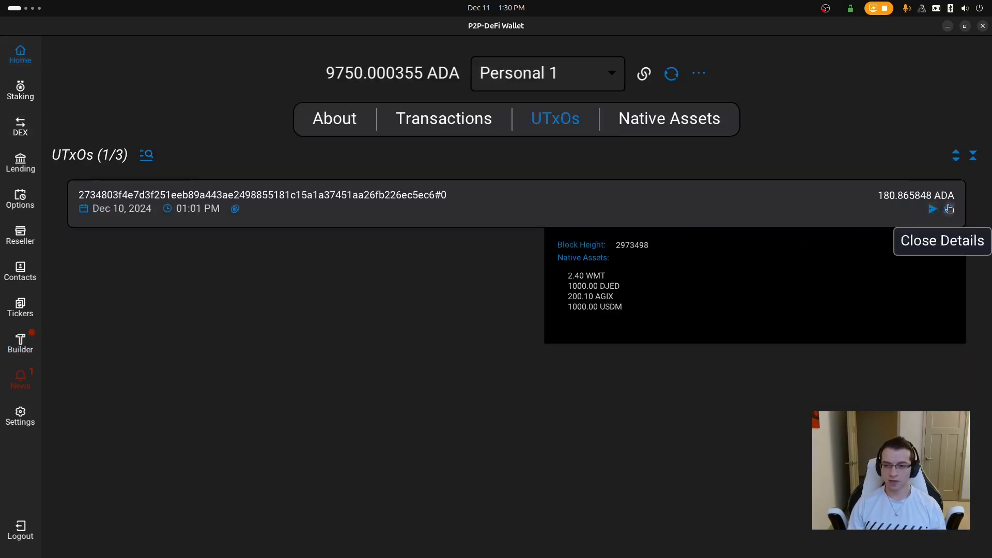
click(149, 162)
click(807, 349)
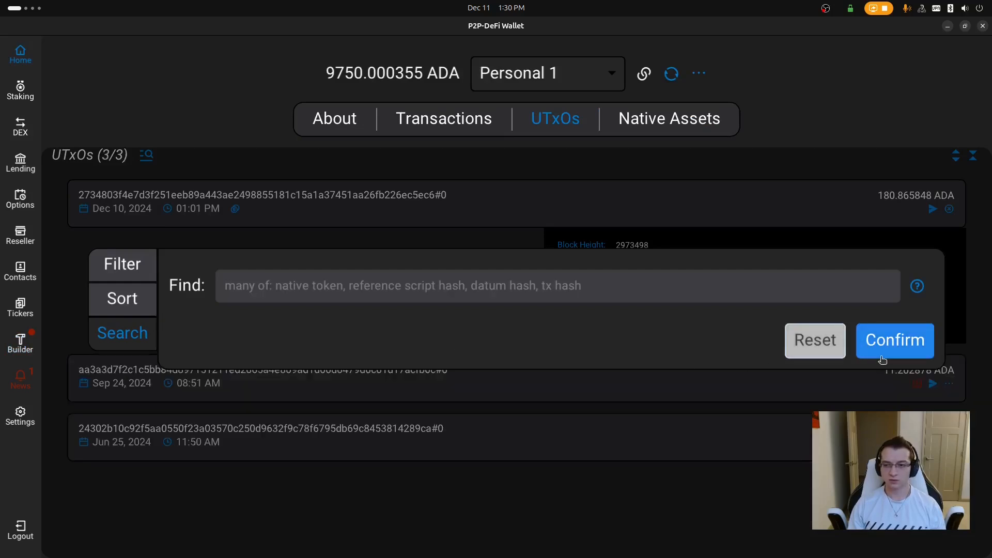
click(882, 360)
click(917, 383)
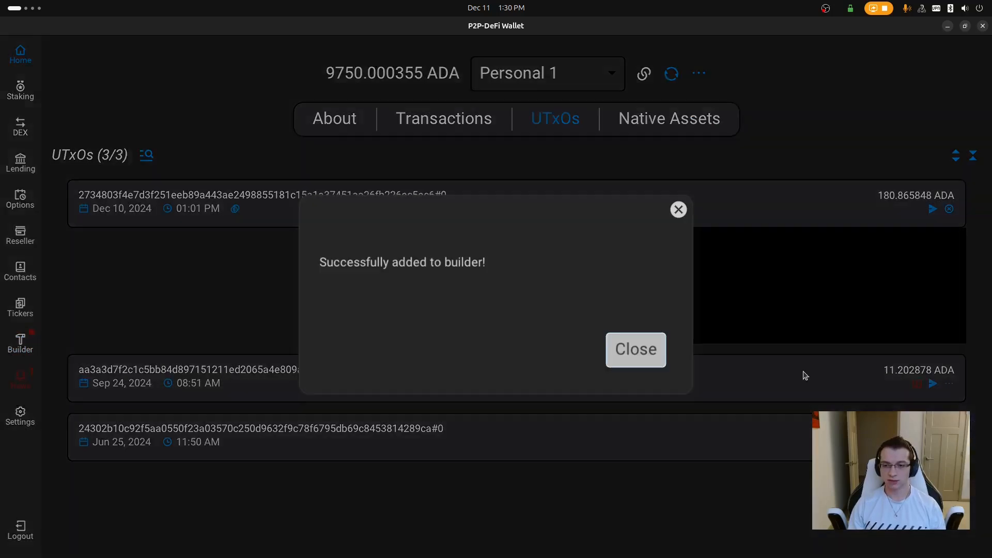
click(365, 124)
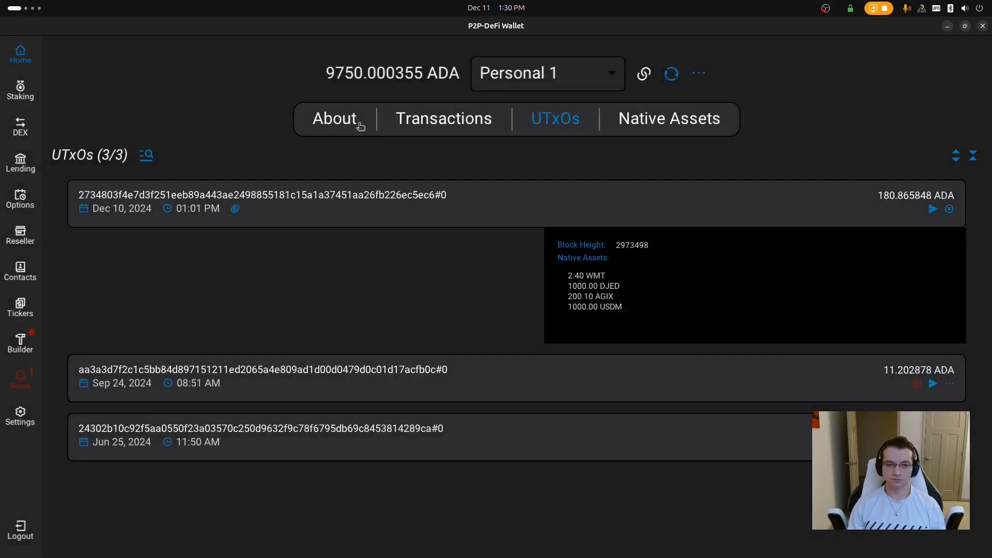
- Set Personal 1's address as the transaction's change address and return to the Tx Builder
click(360, 127)
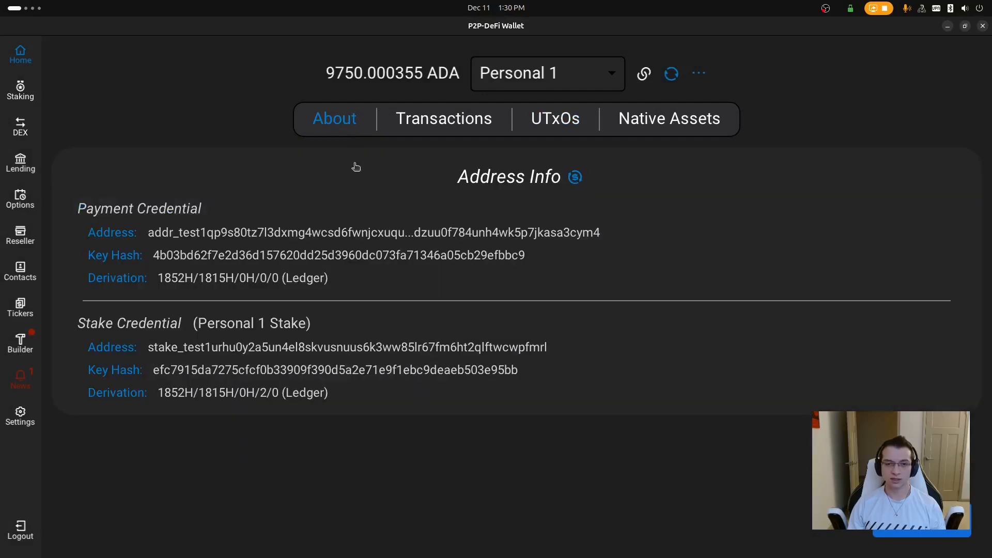
click(578, 177)
click(563, 430)
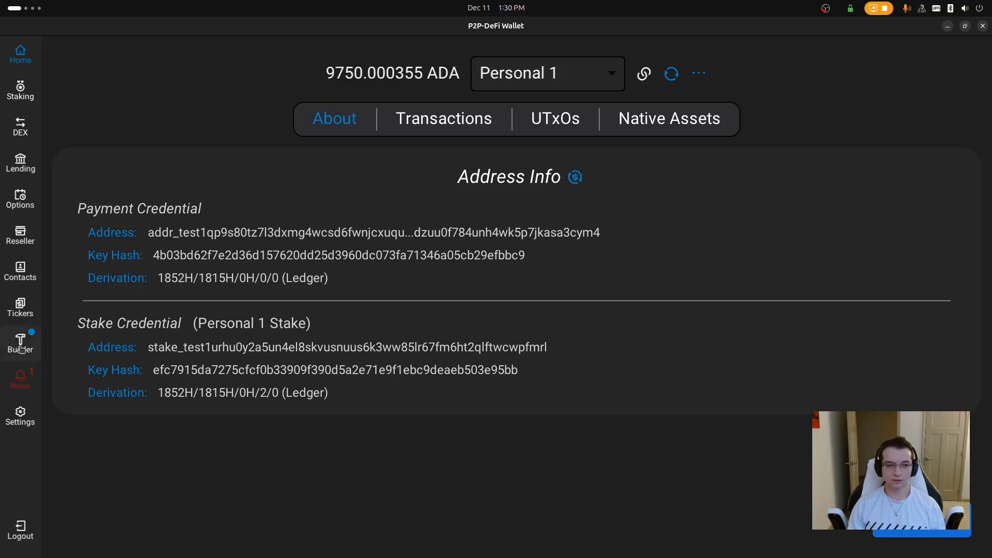
click(21, 346)
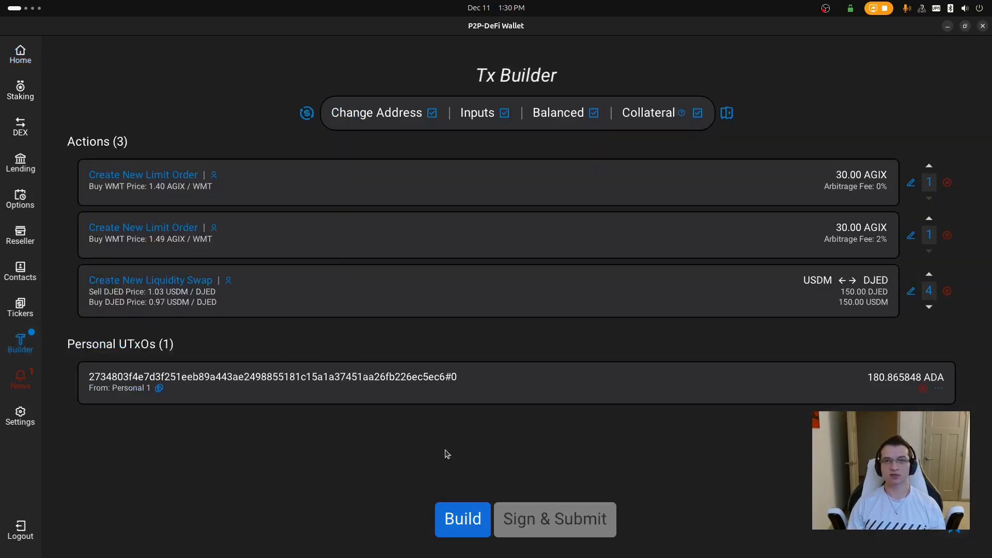
- Build the transaction to estimate its fee, and sign and submit it
click(465, 519)
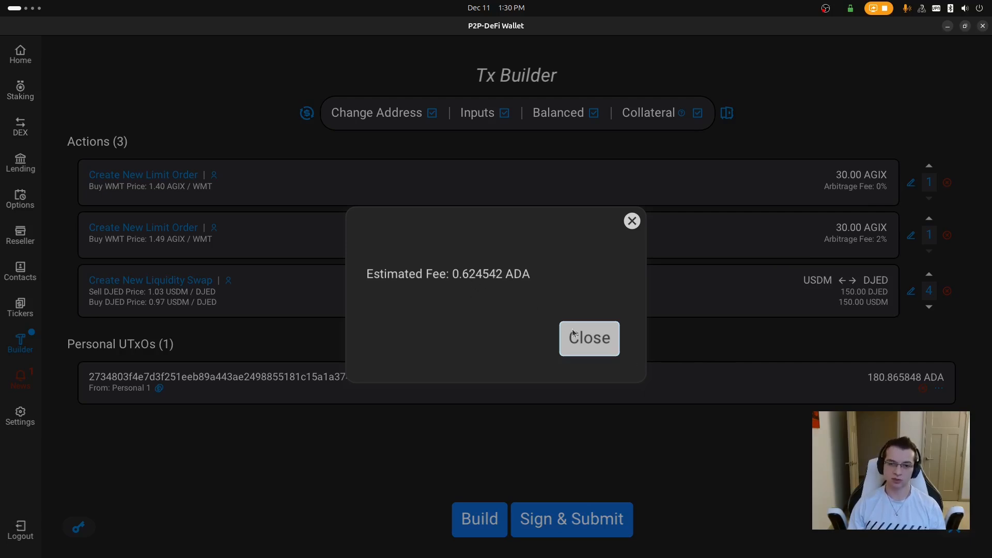
click(589, 336)
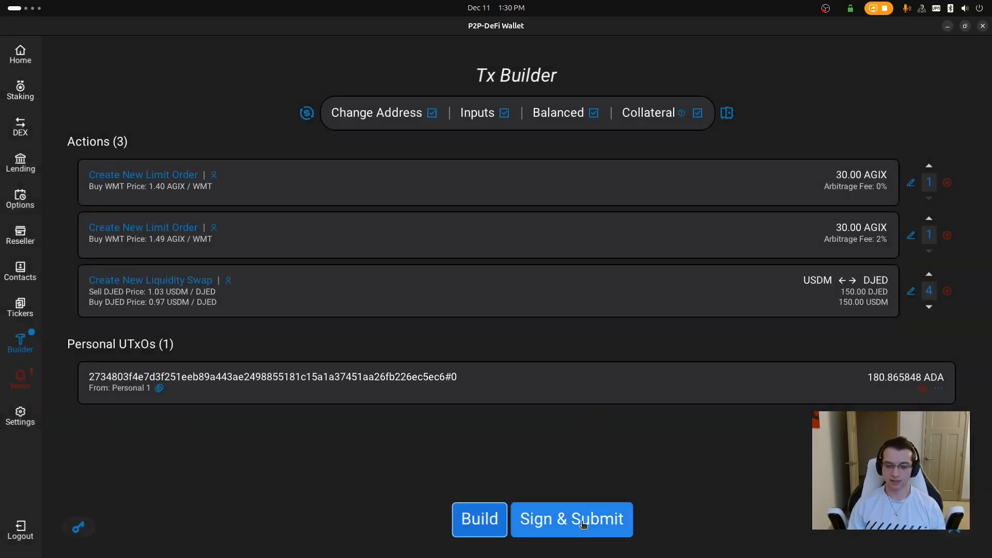
click(582, 522)
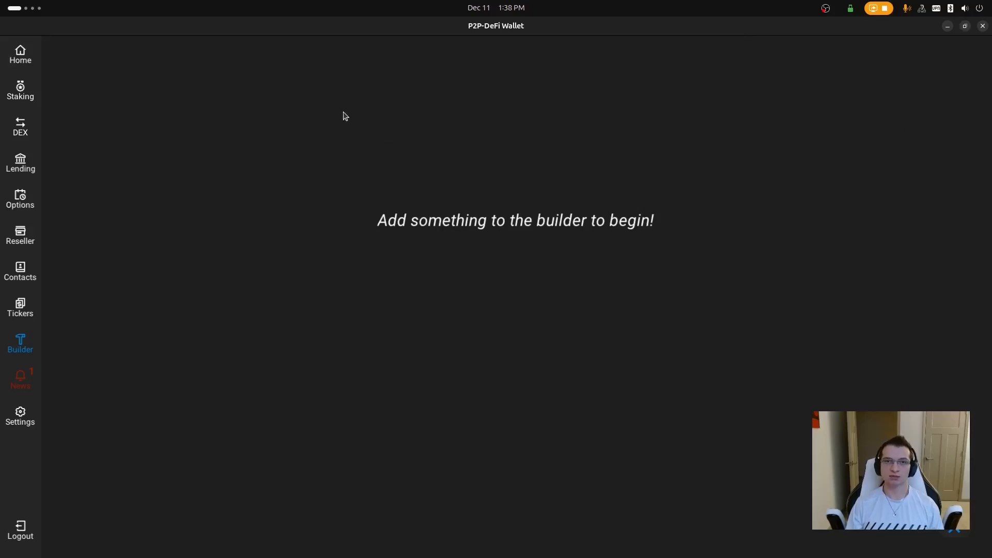
- Try to buy the full 8.882750 ADA offered at 0.29 WMT / ADA on the DEX and check how much is actually available
click(31, 130)
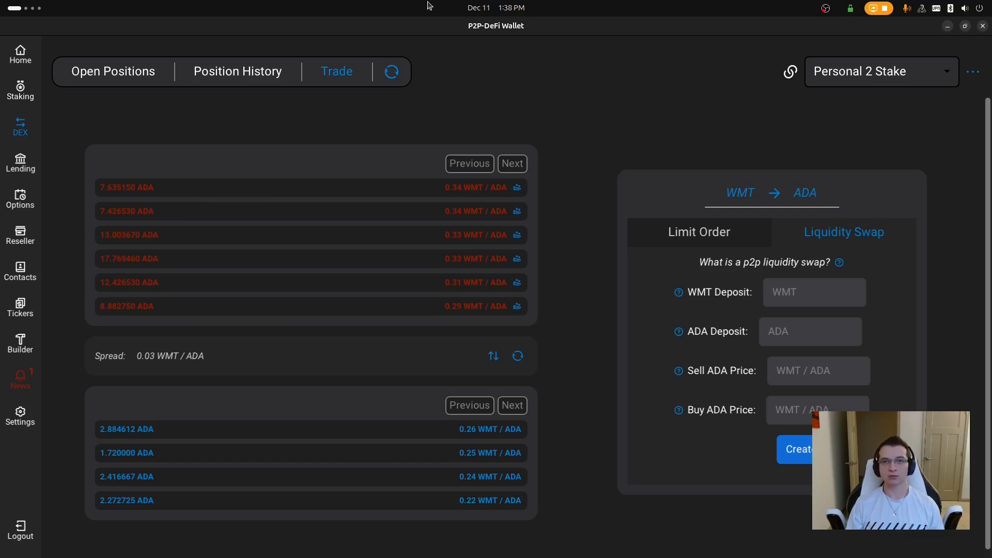
click(518, 306)
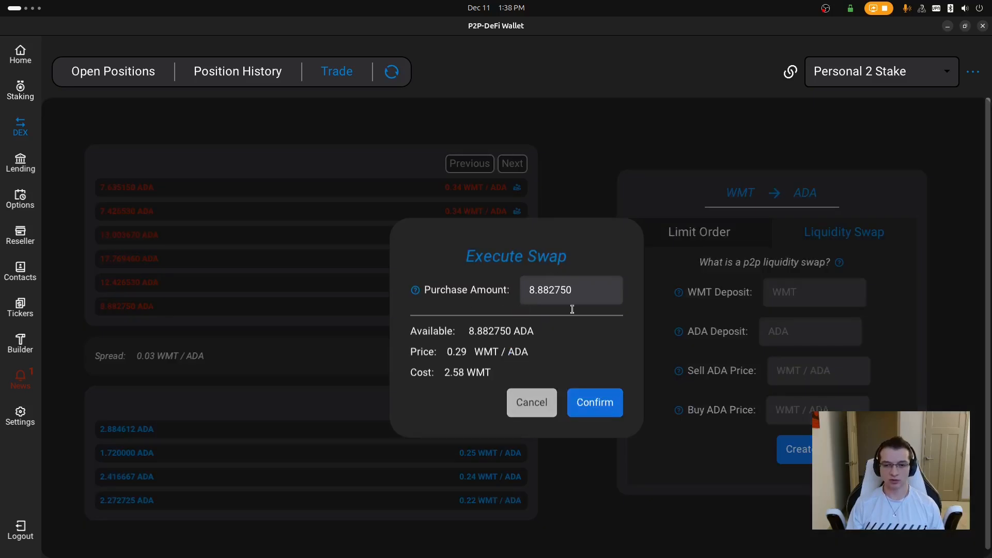
click(593, 396)
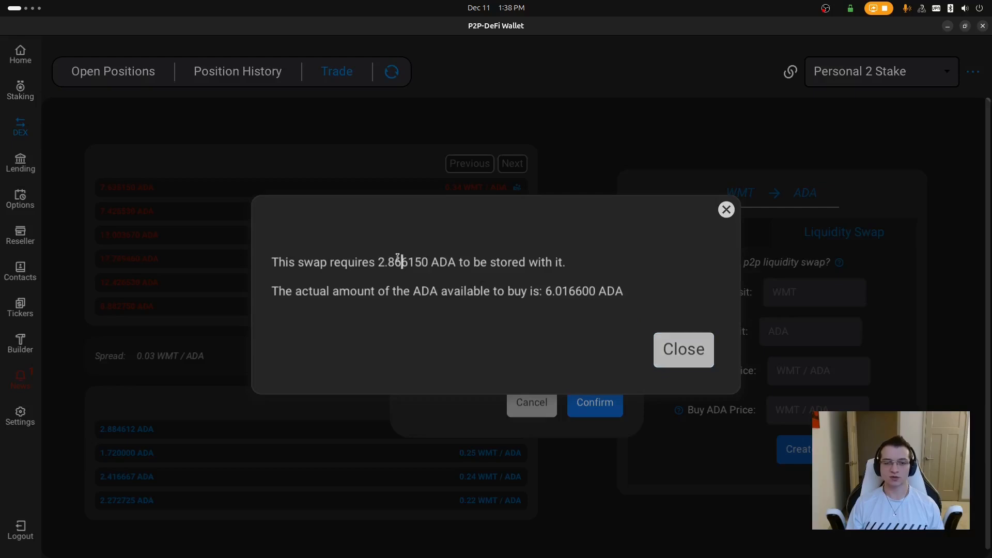
double_click(397, 262)
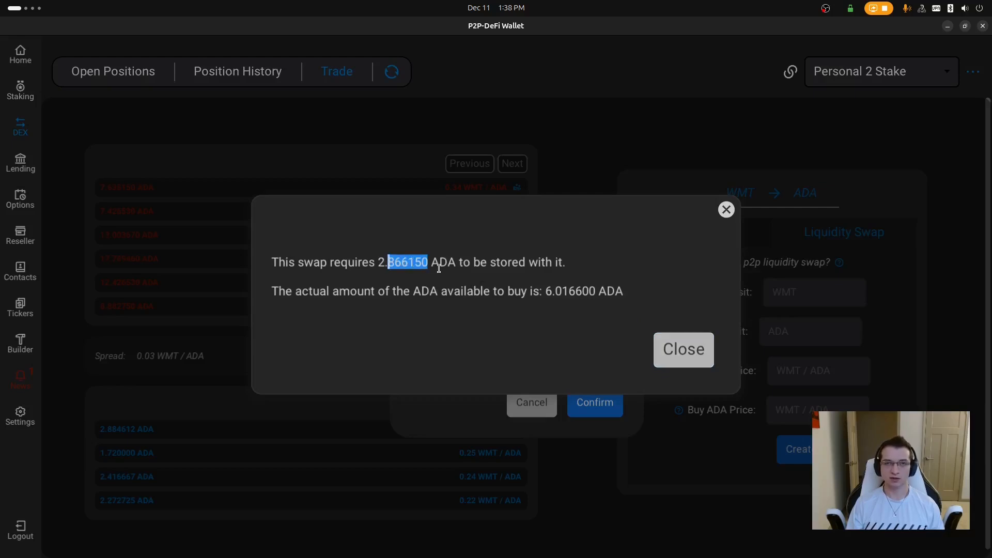
click(493, 290)
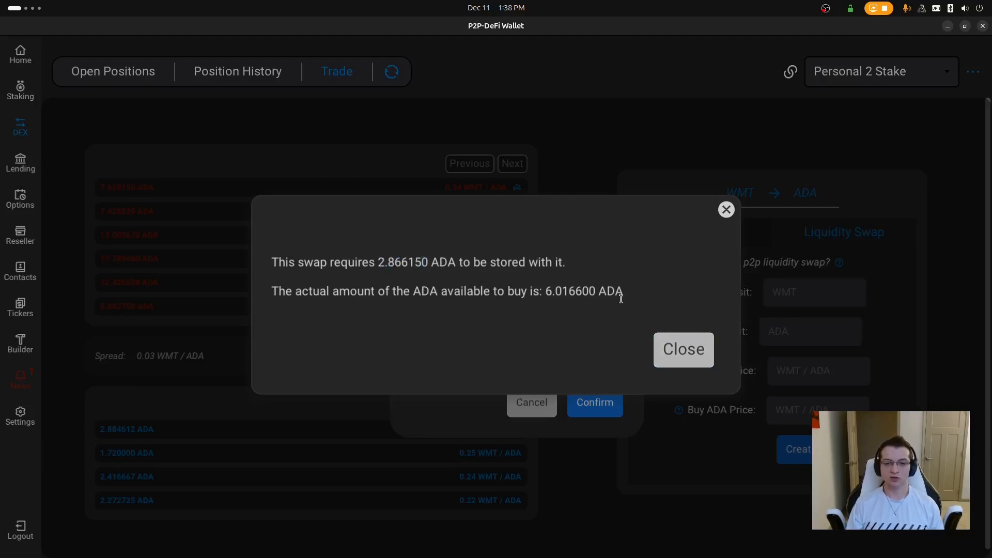
- Copy the amount of ADA actually available, set the swap's purchase amount to 6.016600, and confirm it
drag(594, 291, 545, 293)
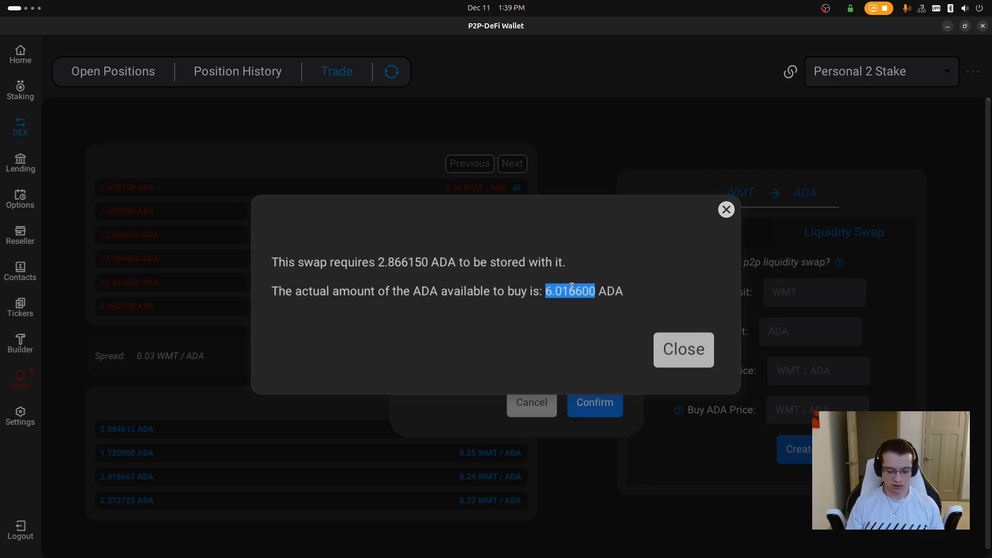
key(ctrl+c)
click(700, 353)
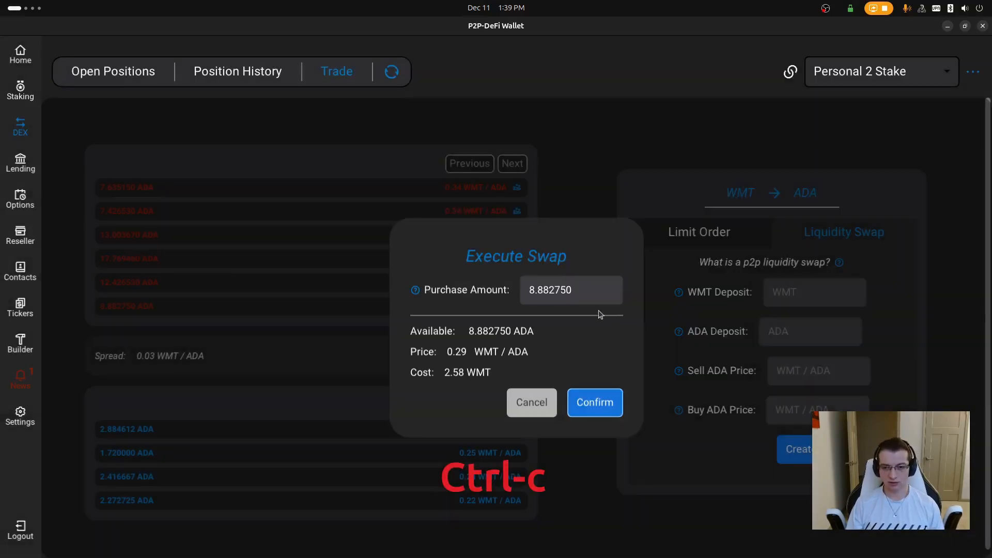
click(571, 290)
double_click(571, 290)
key(ctrl+v)
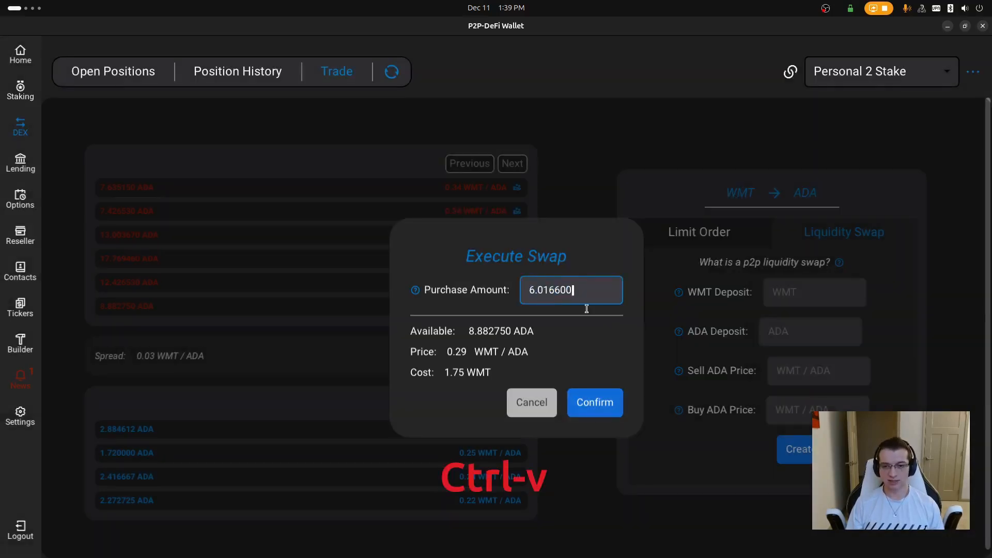
click(606, 400)
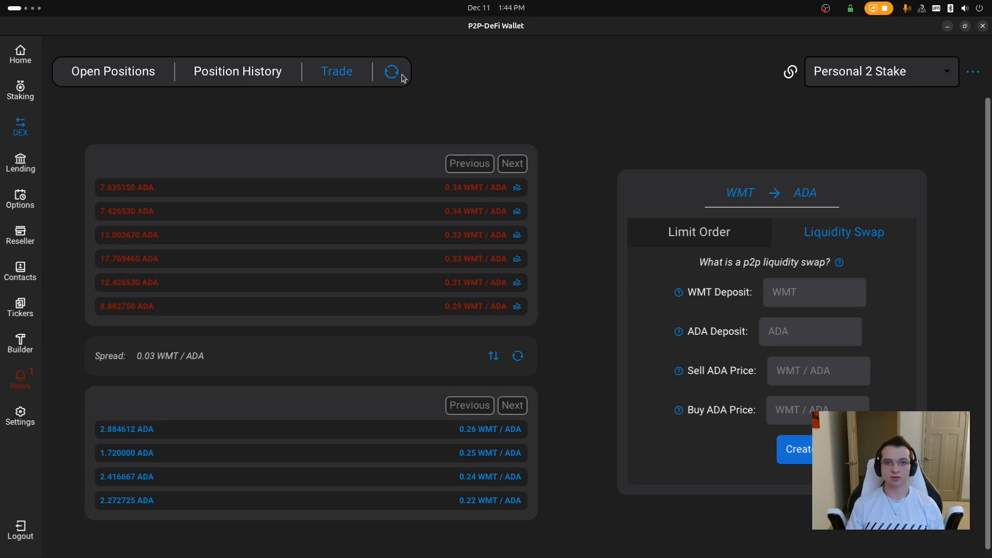
- Sync the wallet, dismiss the new-notifications alert, and read the notifications
click(393, 74)
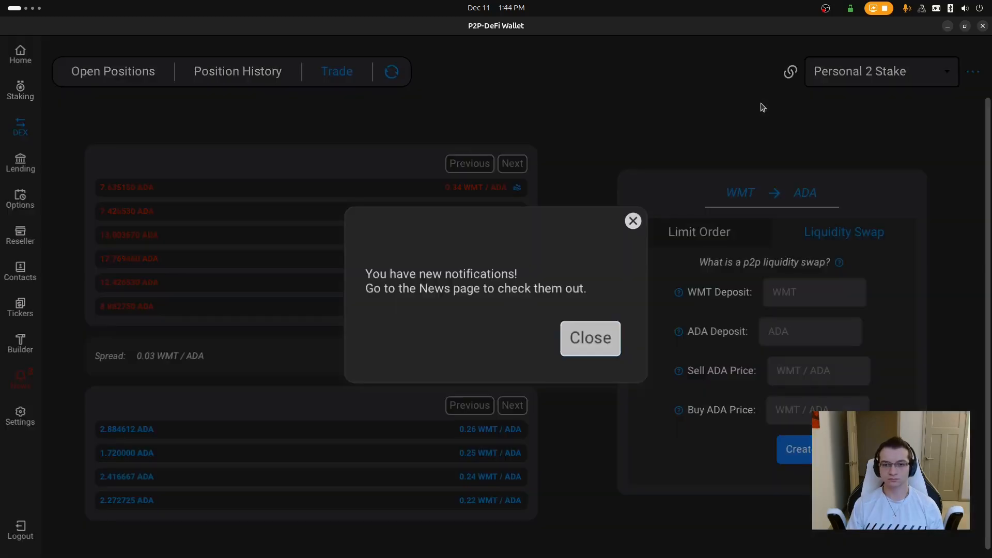
click(660, 216)
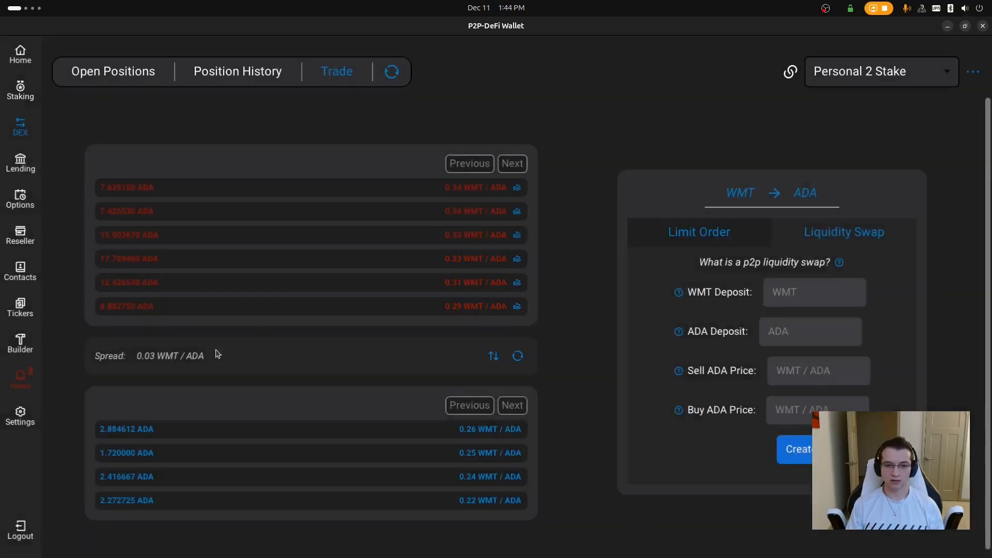
click(21, 382)
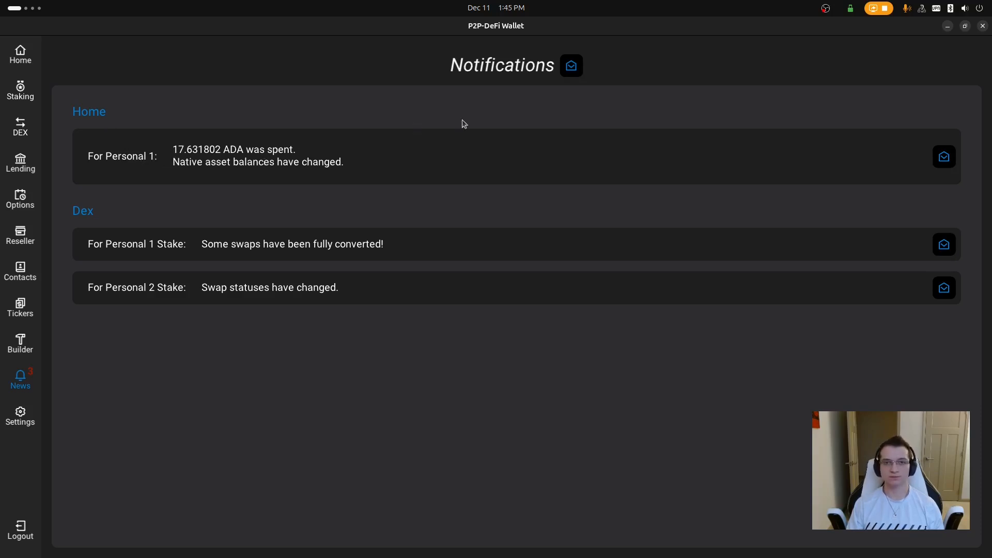
- Show the open DEX positions of Personal 2 Stake
click(22, 125)
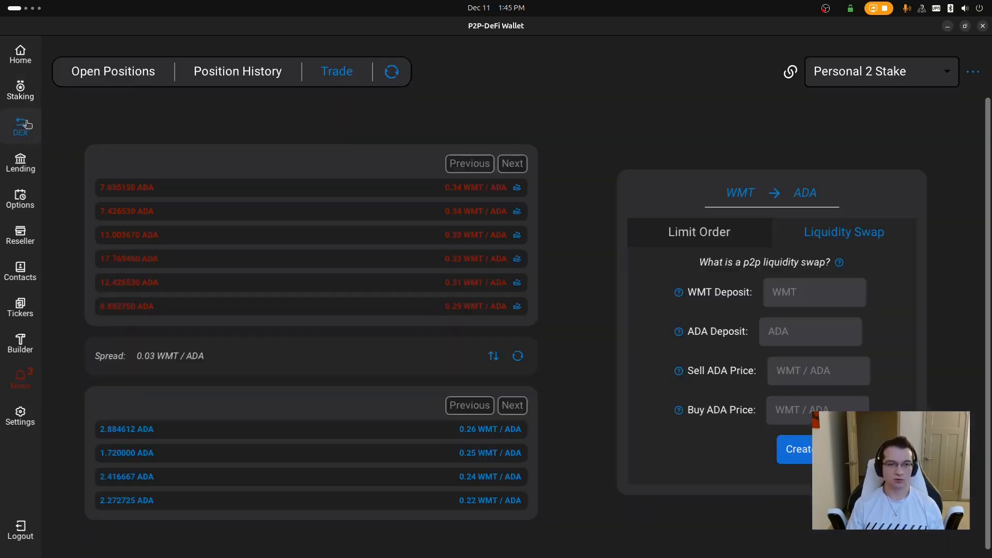
click(117, 73)
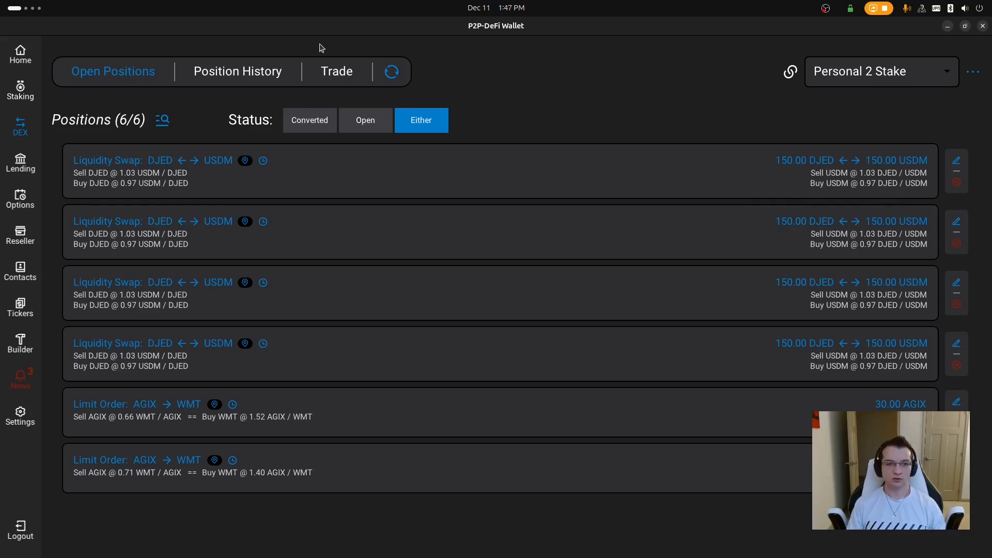
- Review the position history of Personal 2 Stake and inspect the swaps in the Dec 11, 2024 DEX transaction
click(241, 71)
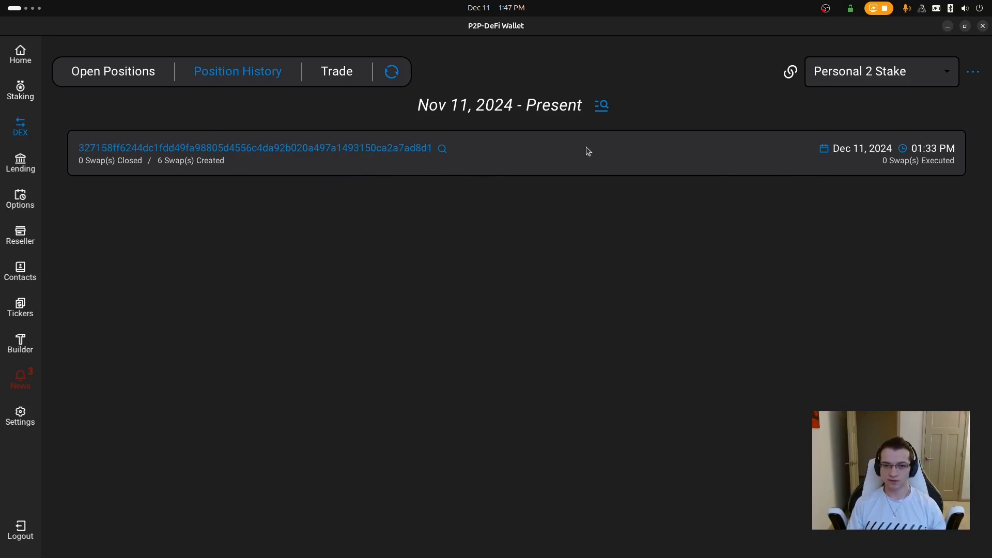
click(442, 149)
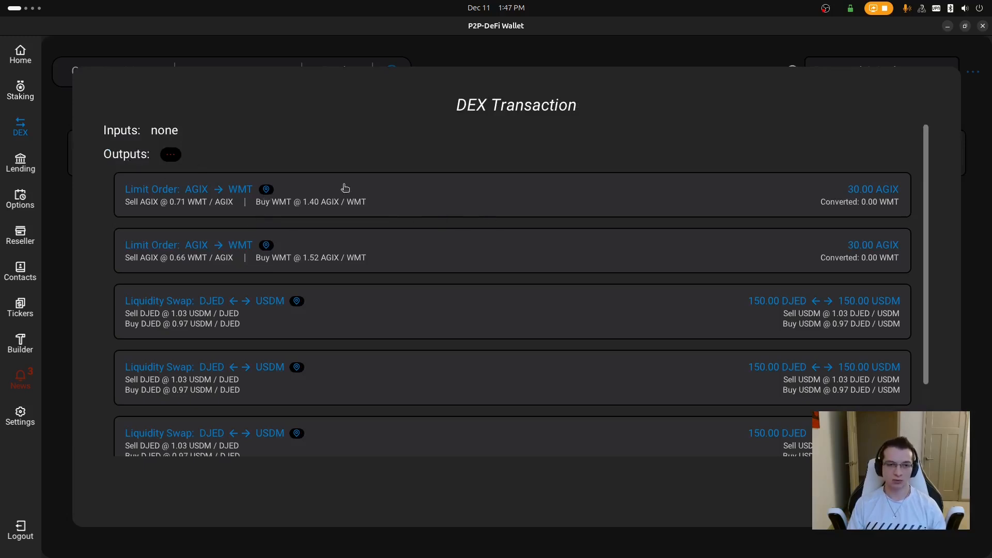
scroll(590, 278, down, 3)
scroll(587, 299, up, 3)
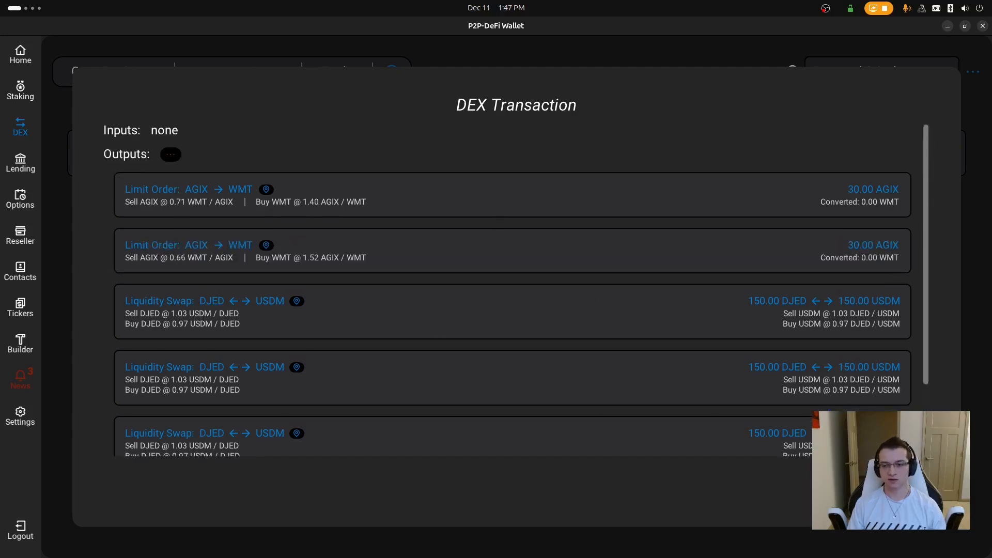
key(Escape)
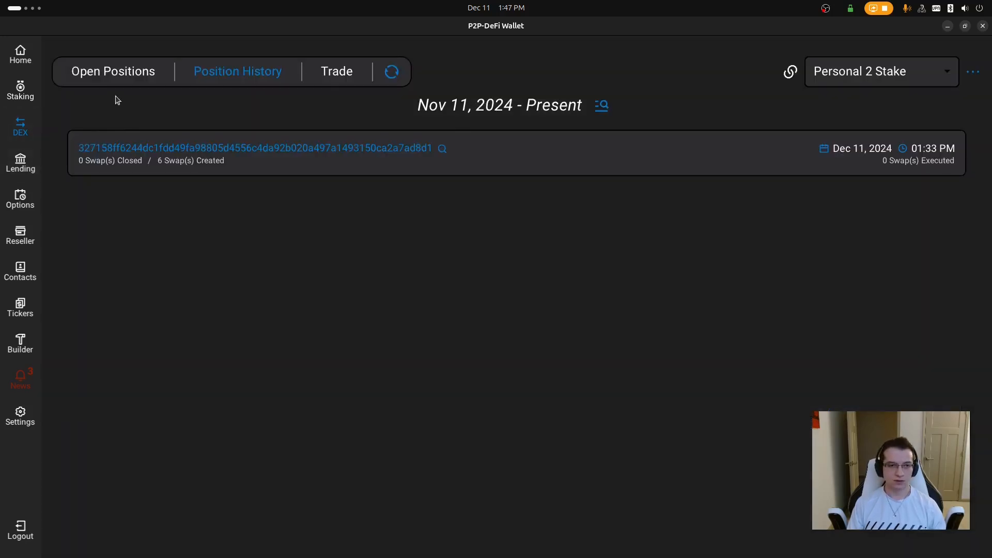
- Look up the AGIX to WMT trading pair on the DEX and sync its order book
click(347, 72)
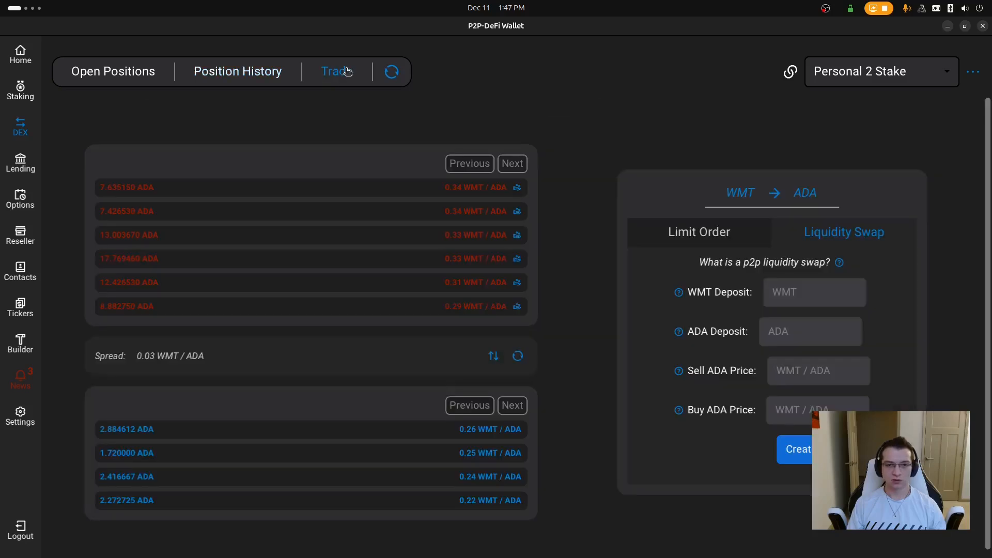
click(755, 198)
double_click(437, 324)
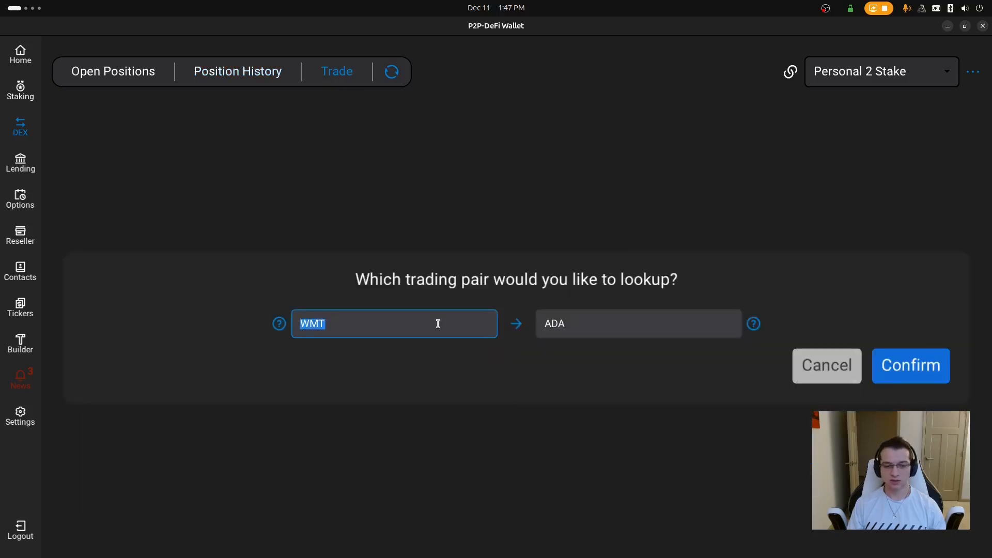
text(AGIX)
key(Tab)
key(BackSpace)
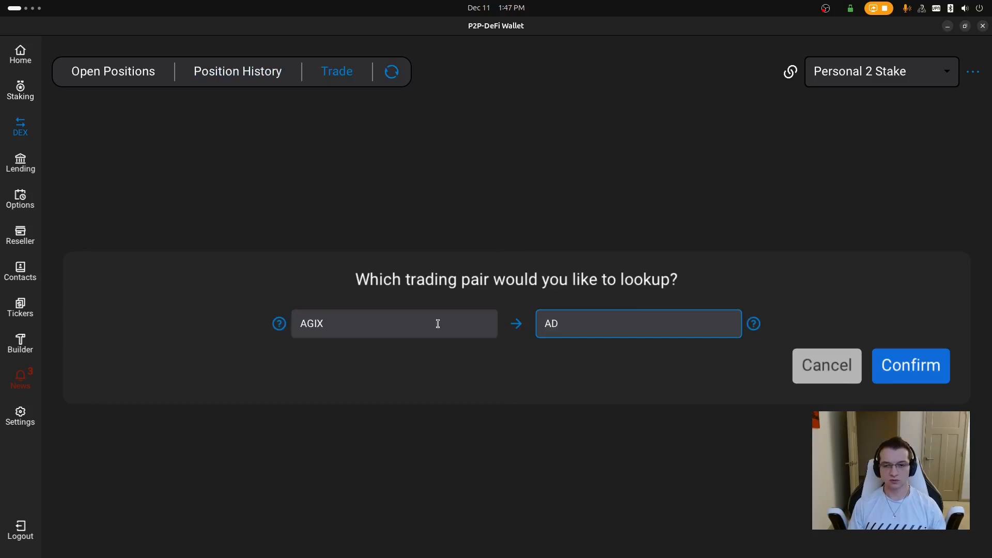
key(BackSpace)
key(BackSpace)
text(WMT)
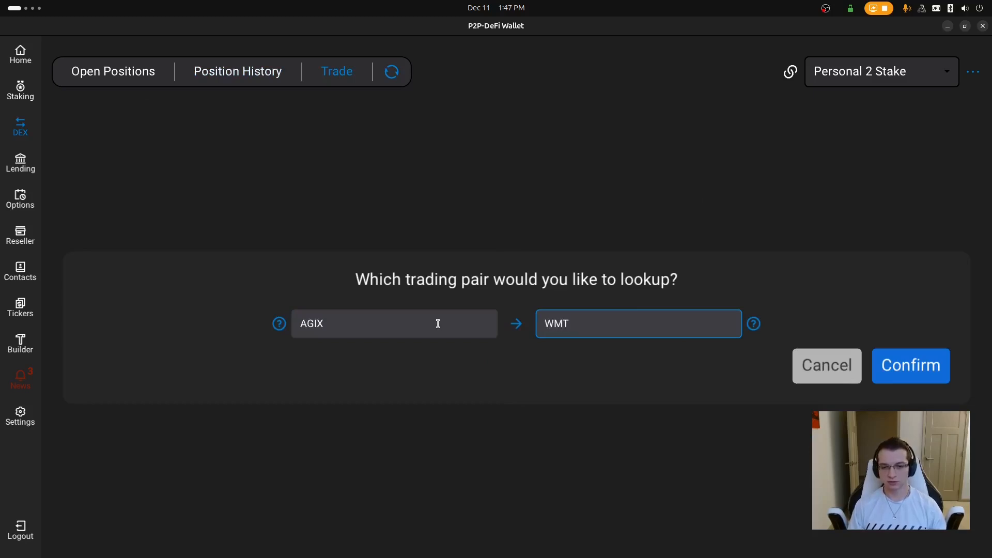
click(908, 361)
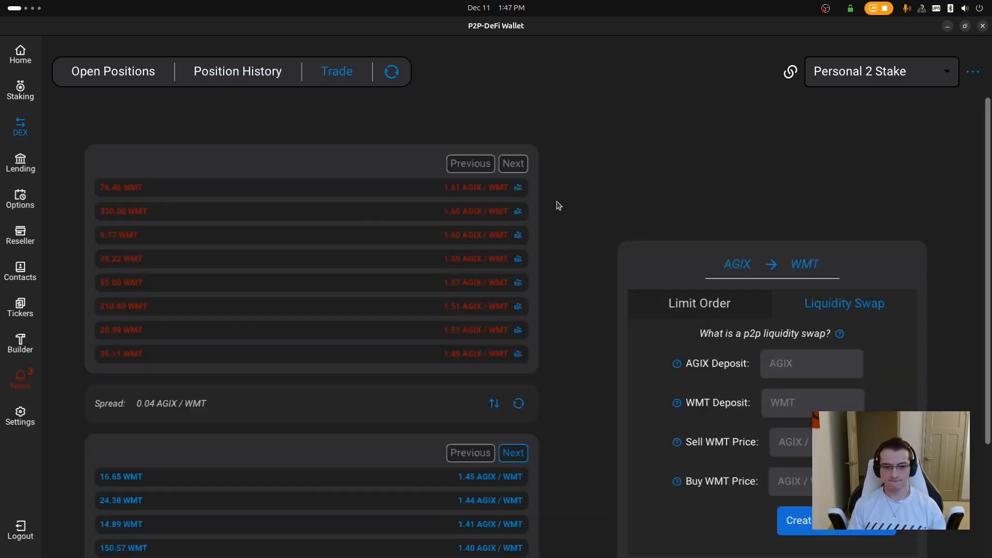
click(518, 403)
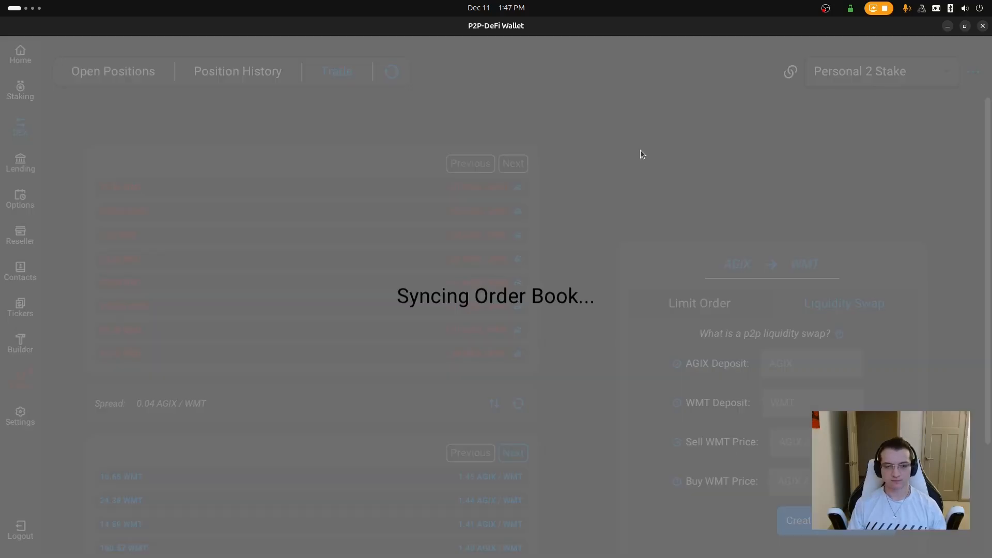
scroll(110, 359, down, 1)
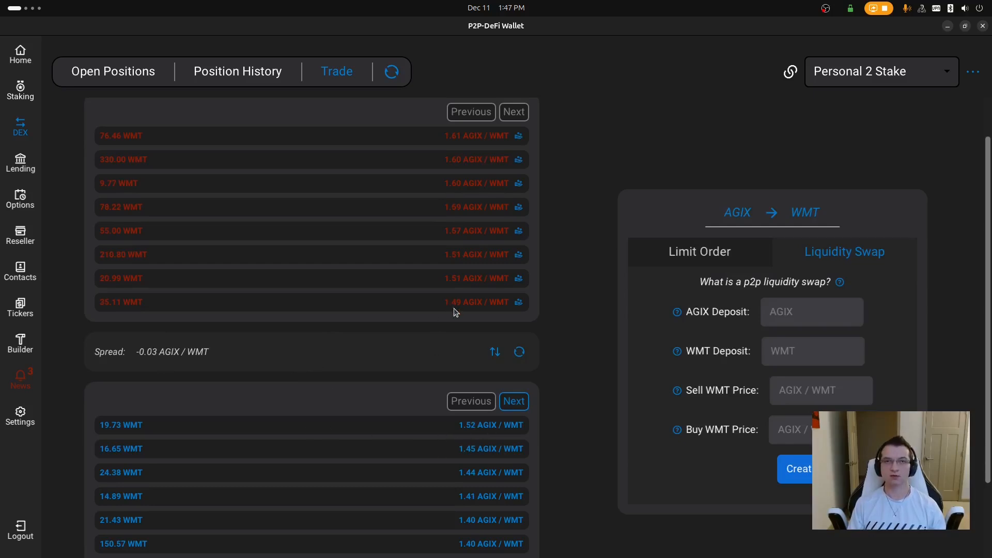
- Show the open DEX positions of Personal 1 Stake and look through the whole list
click(140, 75)
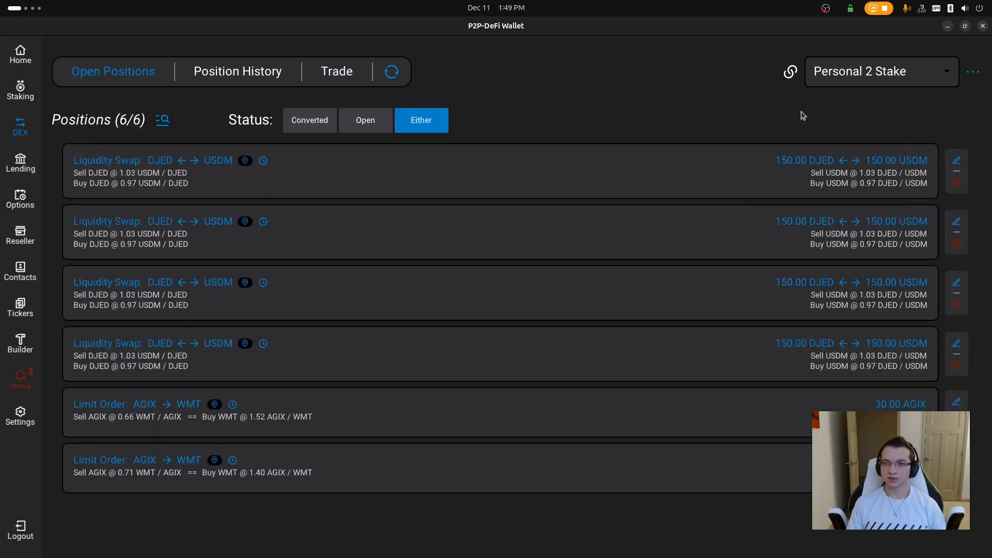
click(890, 68)
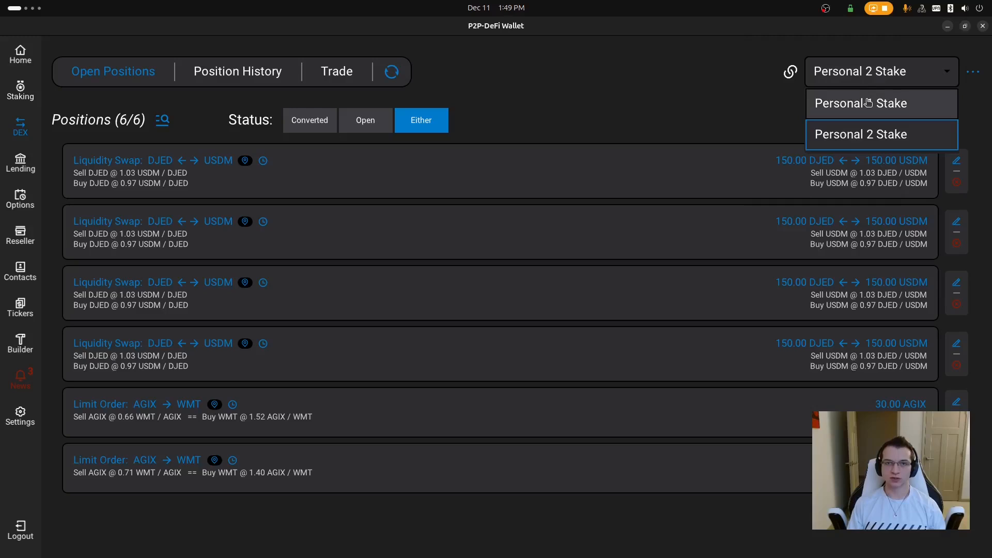
click(868, 103)
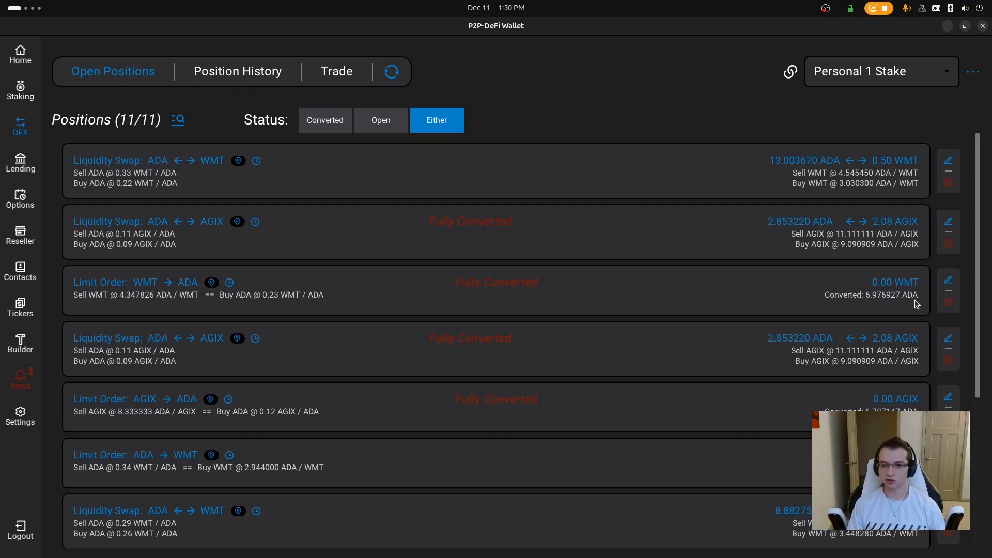
scroll(831, 303, down, 5)
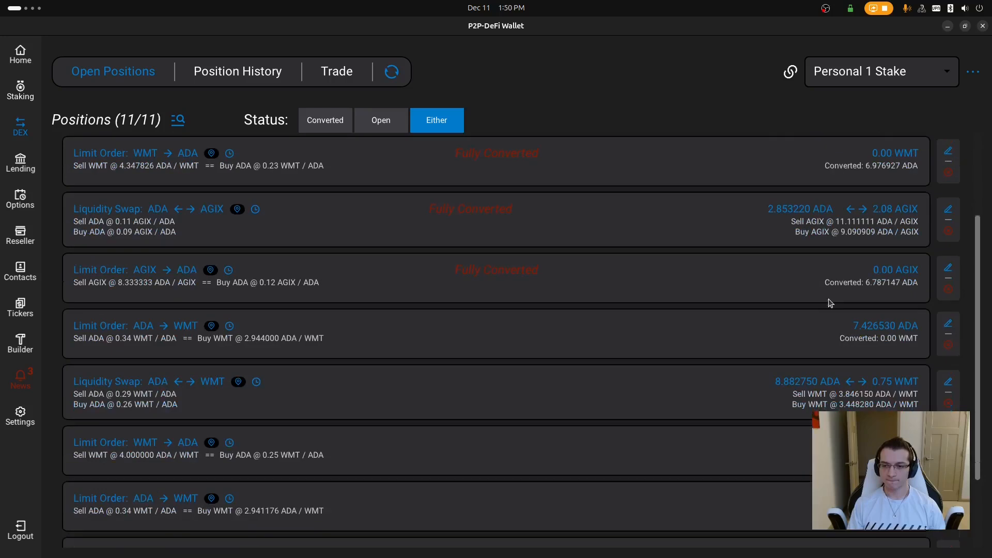
scroll(855, 343, down, 4)
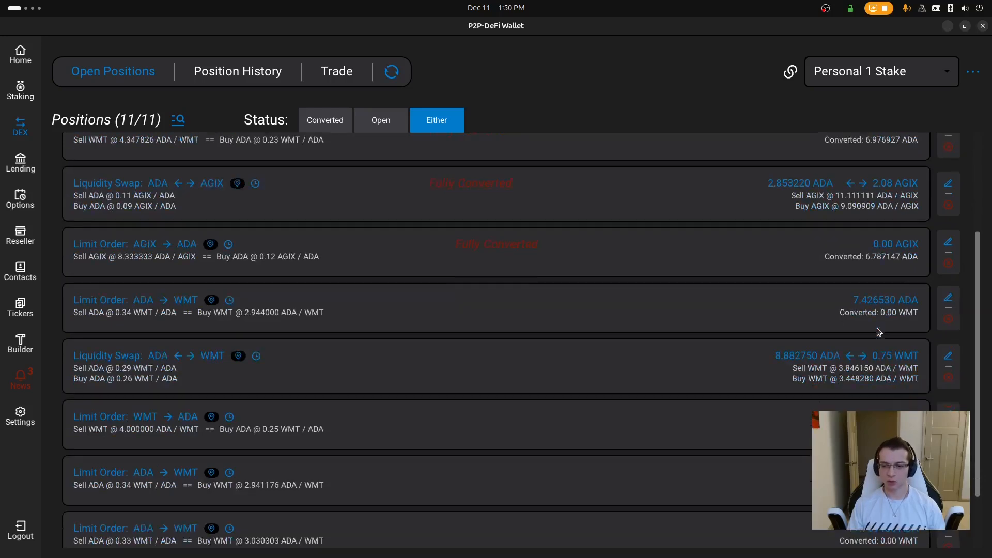
scroll(576, 314, up, 9)
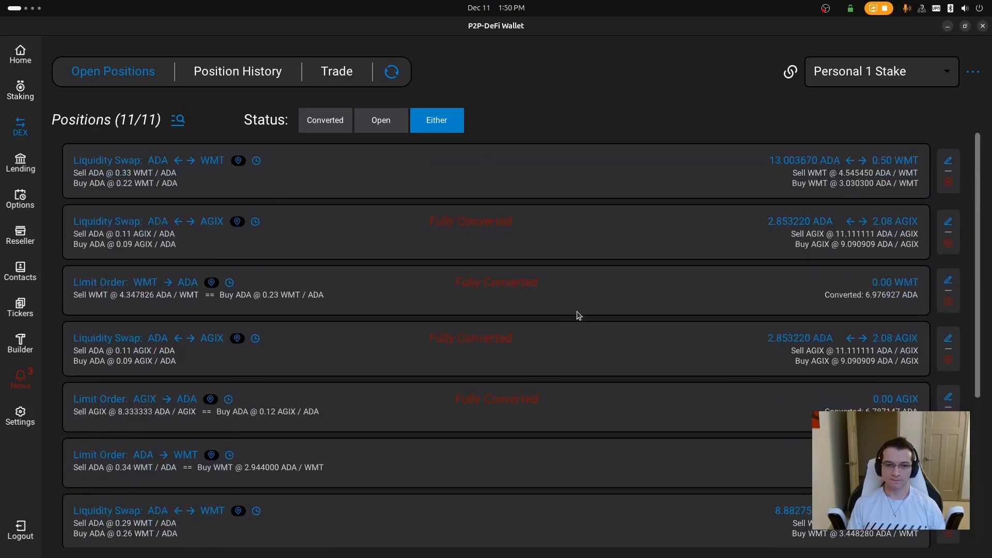
- Try the Open and Converted status filters on the positions, and set the status back to Either
click(381, 121)
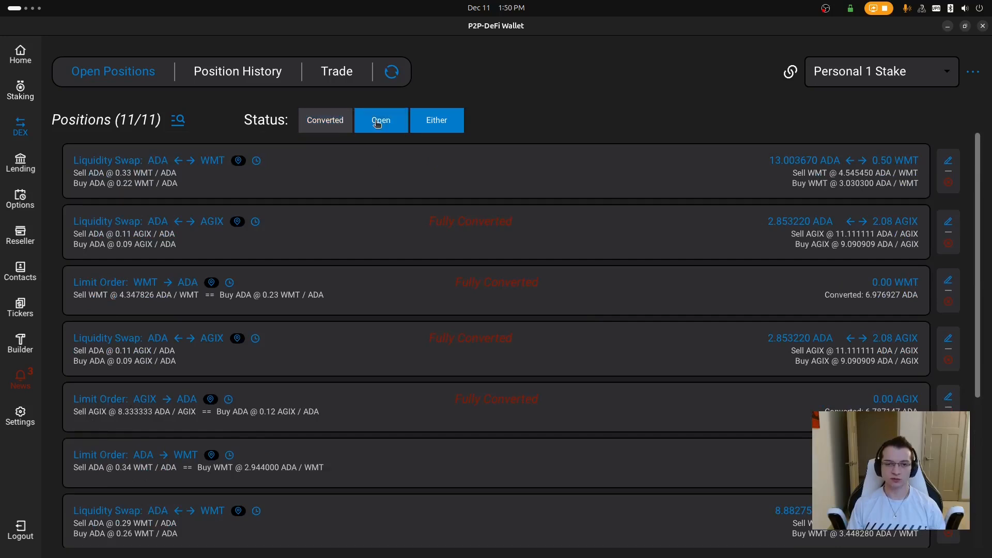
click(329, 123)
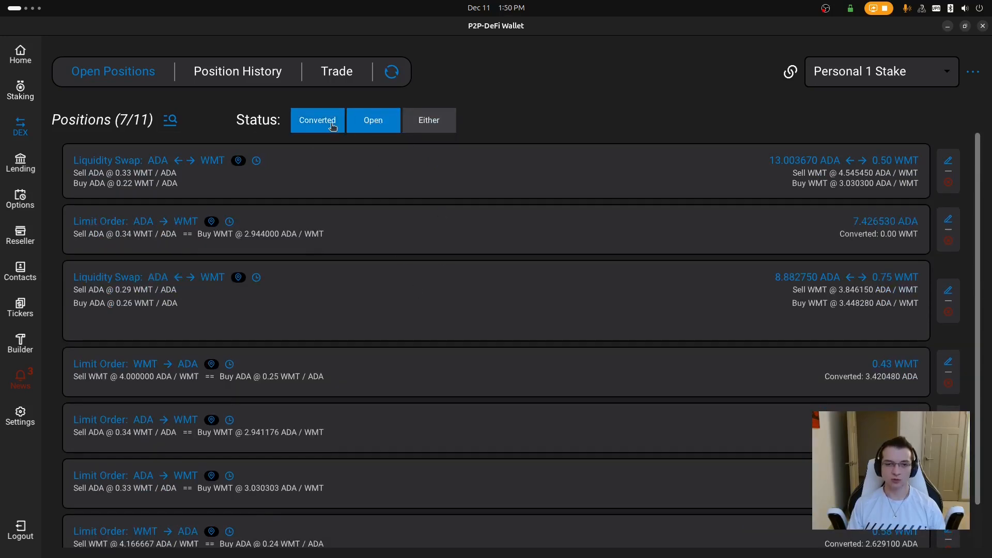
click(436, 122)
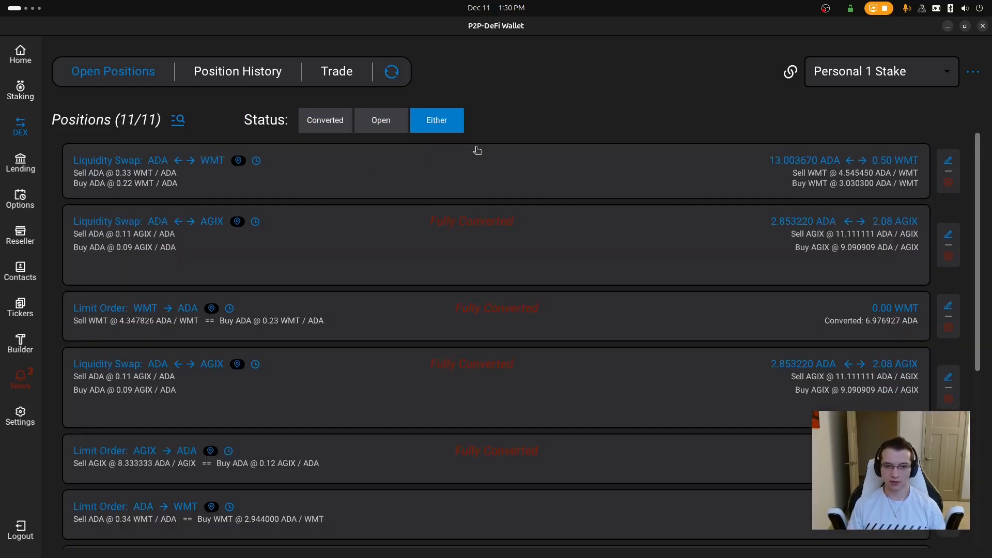
- View the edit form of the 13.003670 ADA / 0.50 WMT liquidity swap without changing it, and add the swap's closing to the transaction builder
click(948, 160)
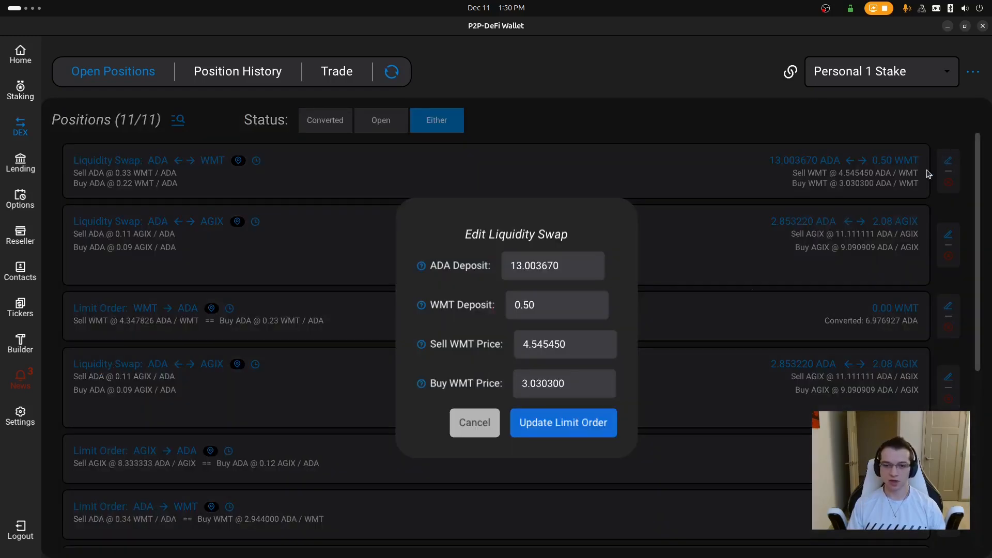
click(473, 422)
click(943, 184)
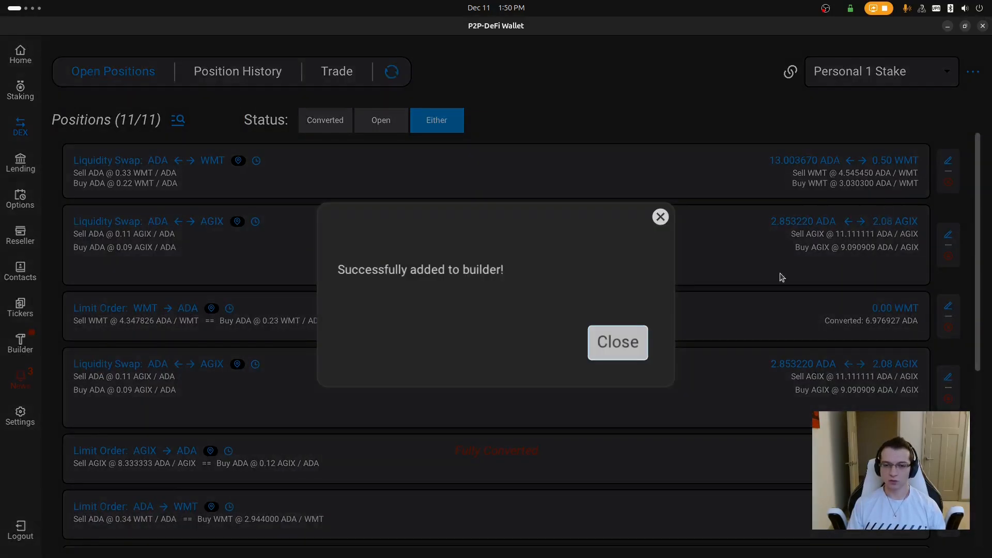
click(618, 341)
click(20, 341)
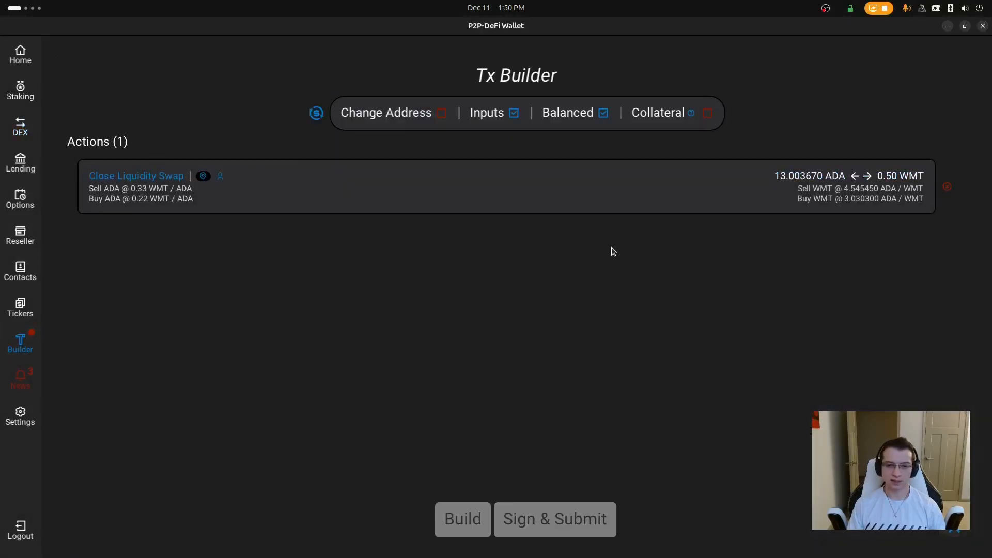
- Remove the close-swap action from the transaction builder and return to the open DEX positions
click(947, 187)
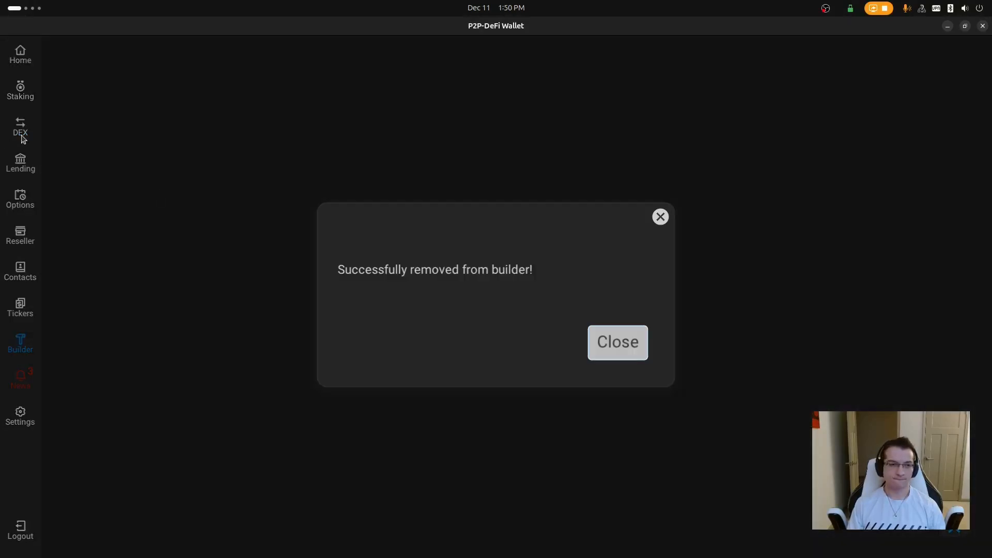
click(36, 133)
click(24, 128)
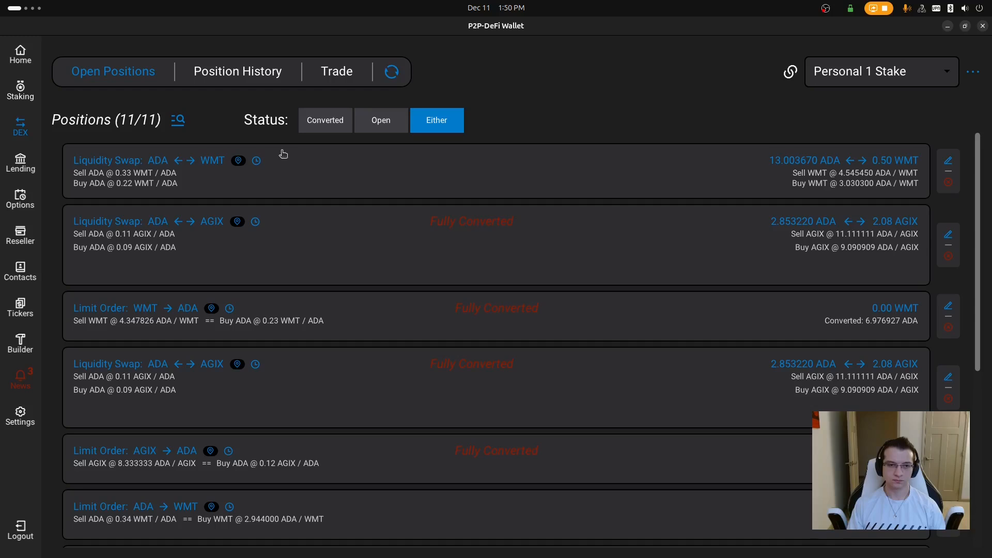
- Filter the open positions by the offer asset ADA and look through the matching ones
click(178, 120)
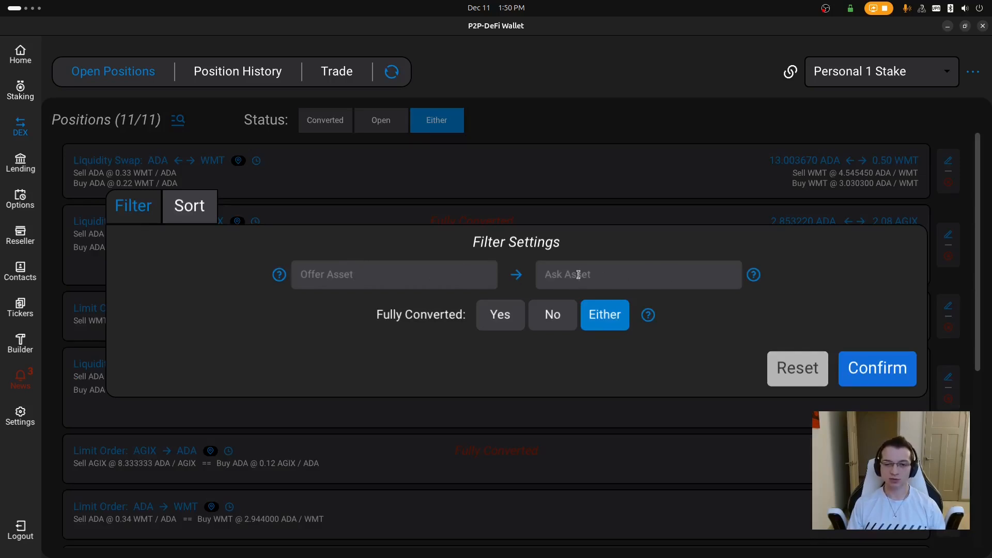
click(471, 272)
text(ADA)
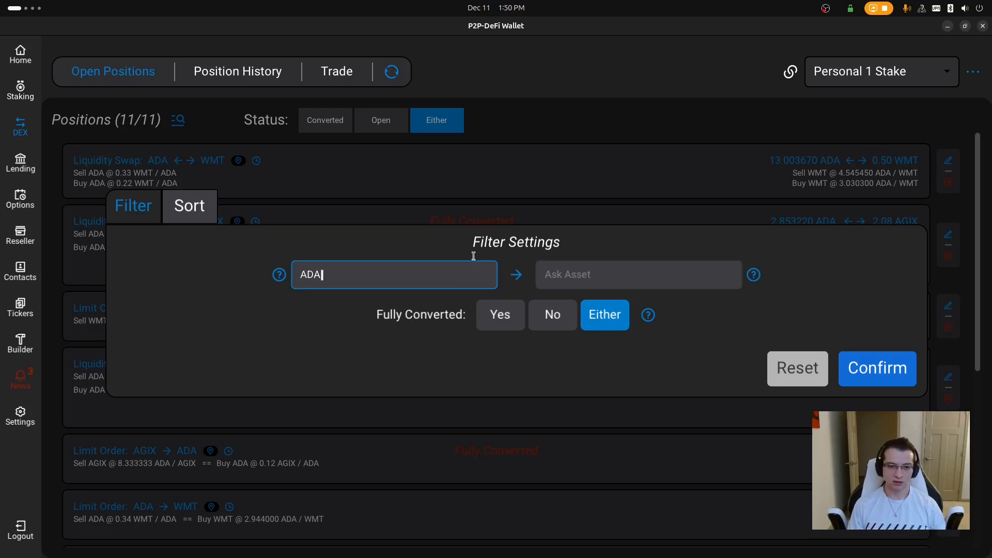
click(853, 366)
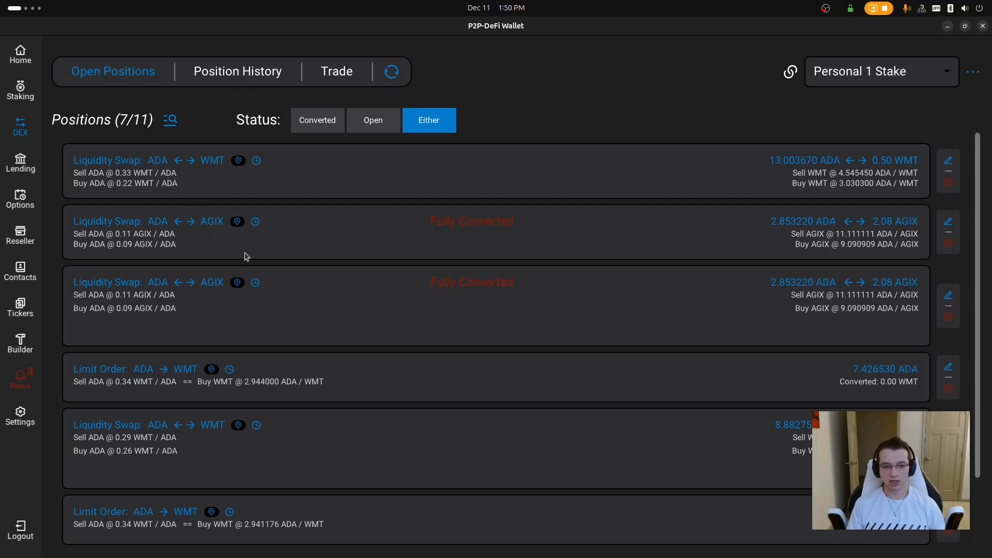
scroll(310, 279, down, 3)
scroll(260, 361, up, 3)
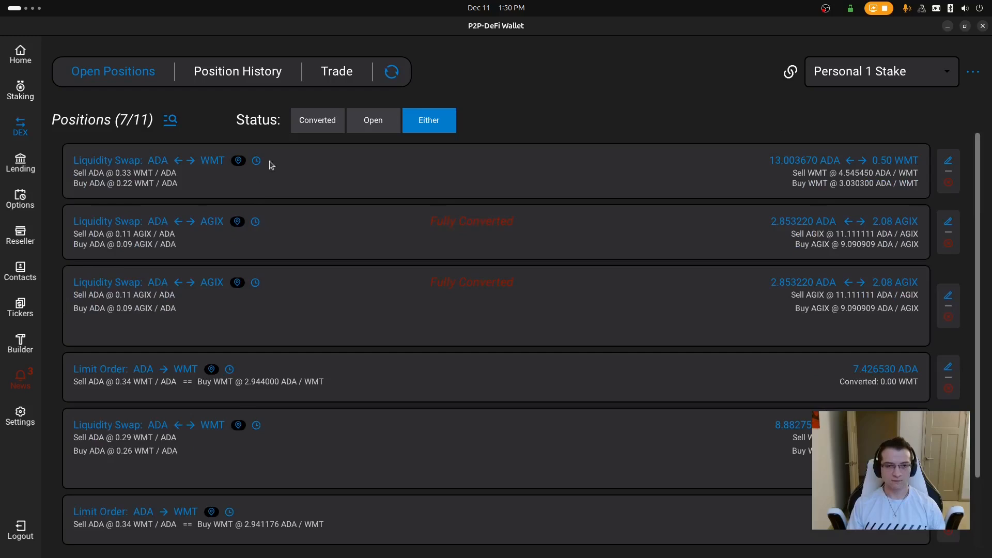
- Narrow the position filter to the ask asset WMT, keeping ADA as the offer asset
click(170, 120)
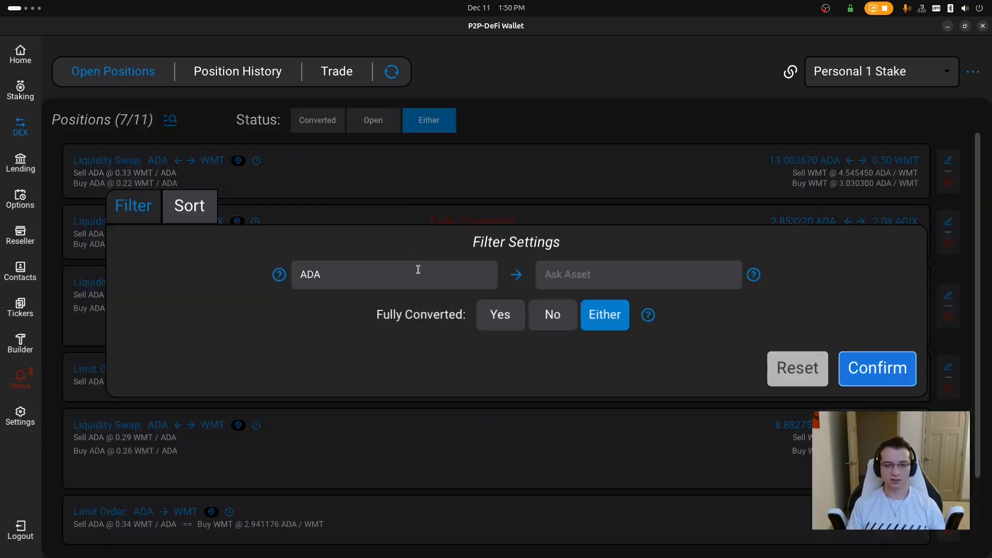
click(418, 270)
click(600, 270)
text(W)
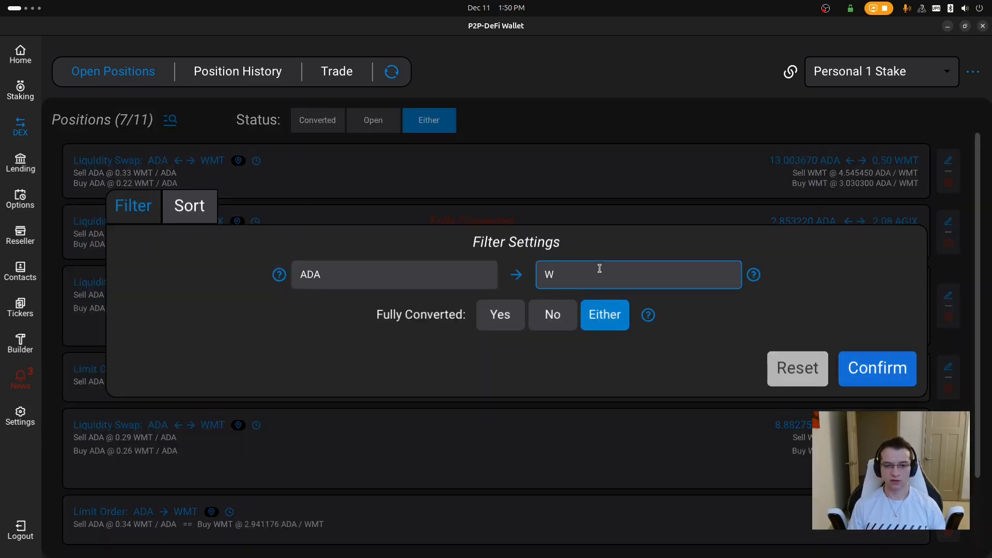
text(MT)
click(878, 369)
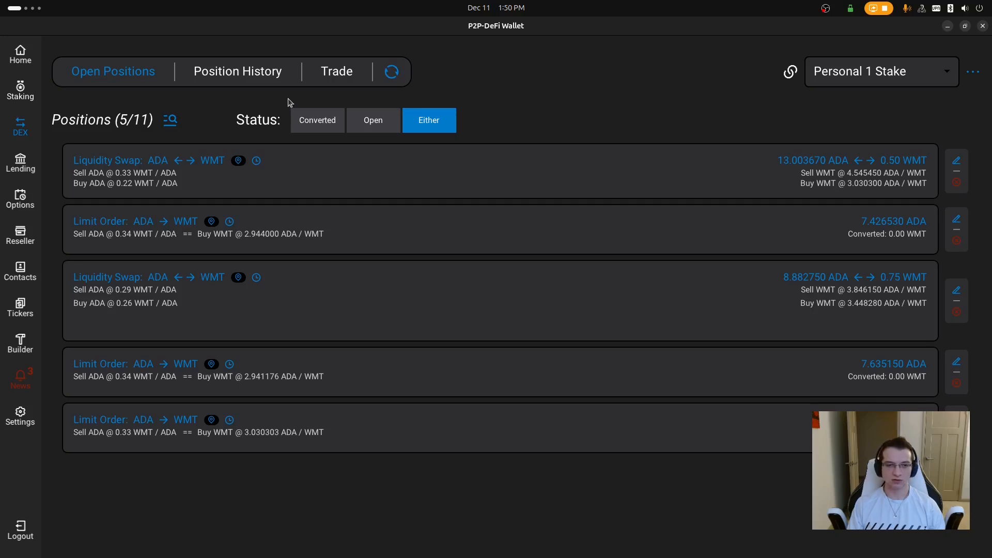
- Reverse the open position filter to offer asset WMT and ask asset ADA
click(170, 120)
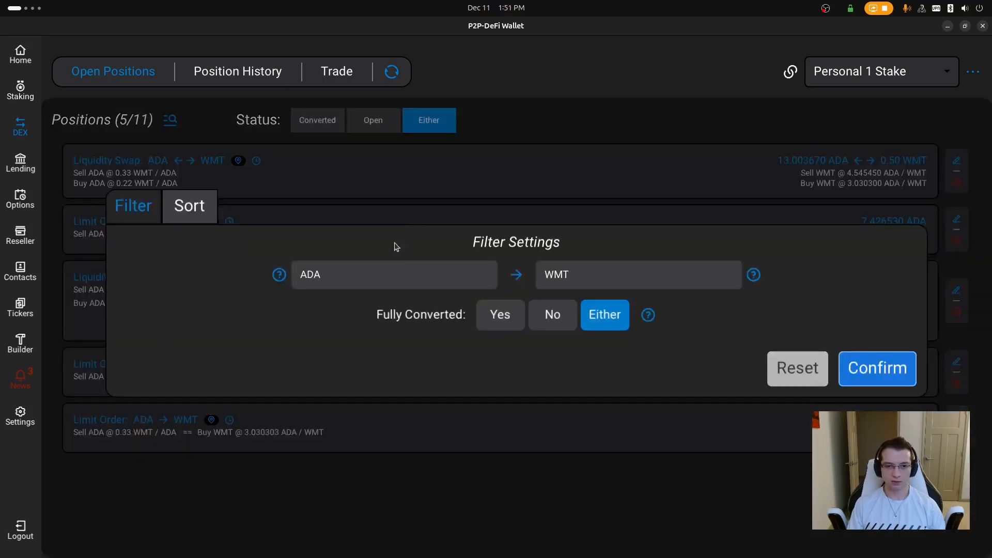
click(391, 270)
double_click(391, 270)
text(WMT)
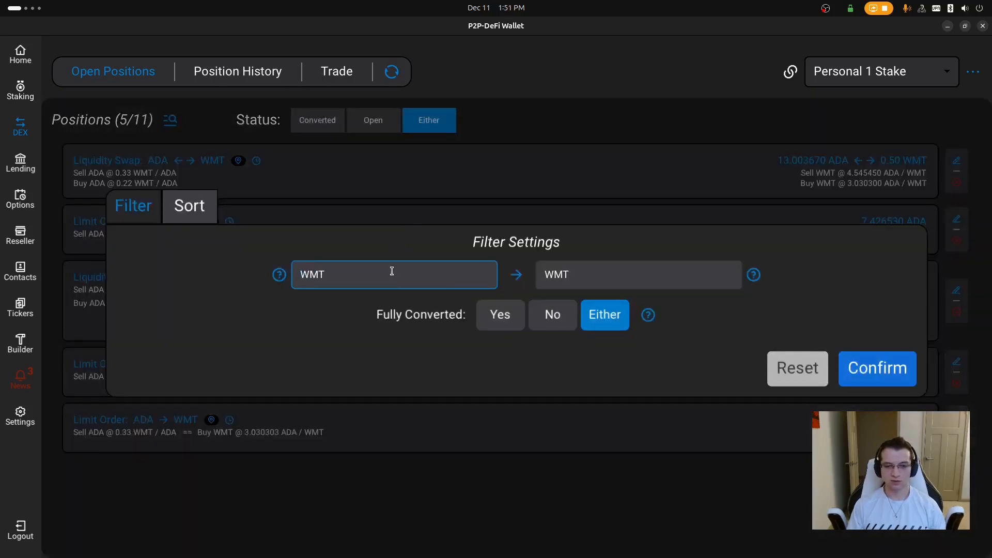
click(613, 279)
double_click(619, 277)
text(ADA)
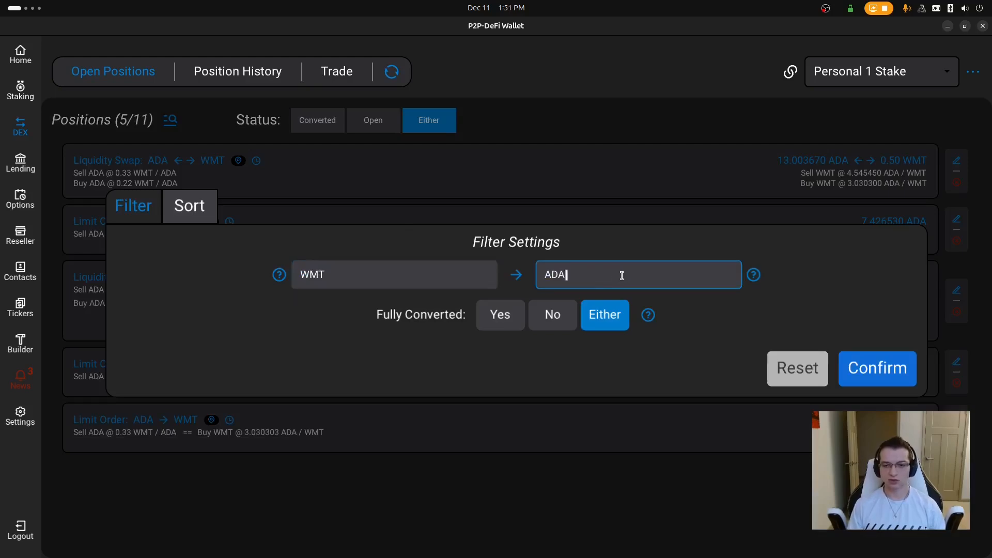
click(899, 369)
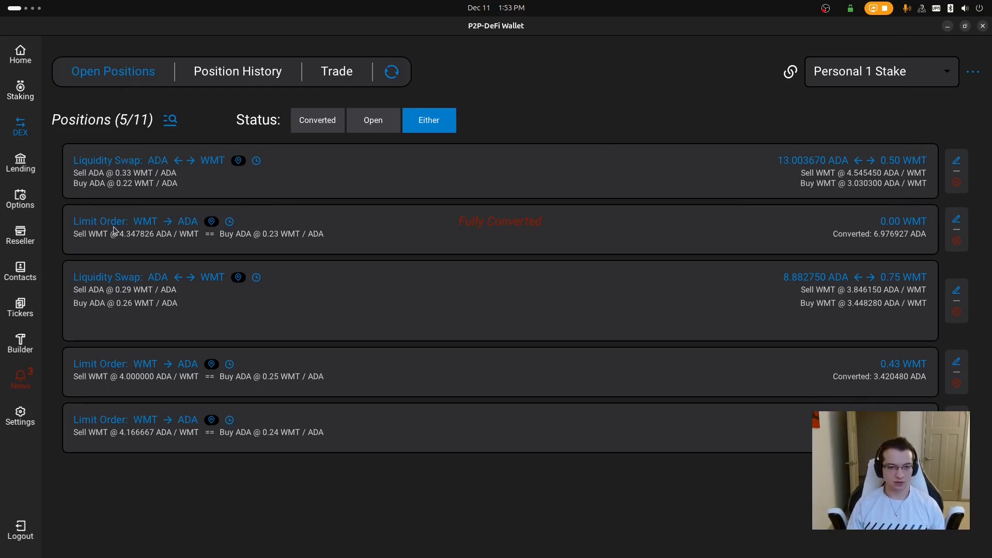
- Copy the output reference of the 13.003670 ADA / 0.50 WMT liquidity swap and check when the swap was created
mouse_move(238, 161)
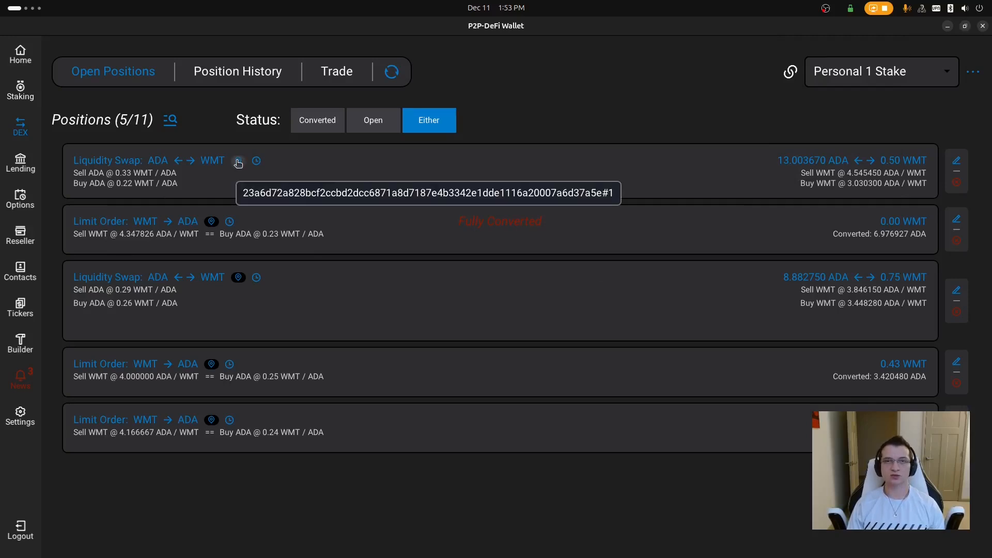
click(238, 160)
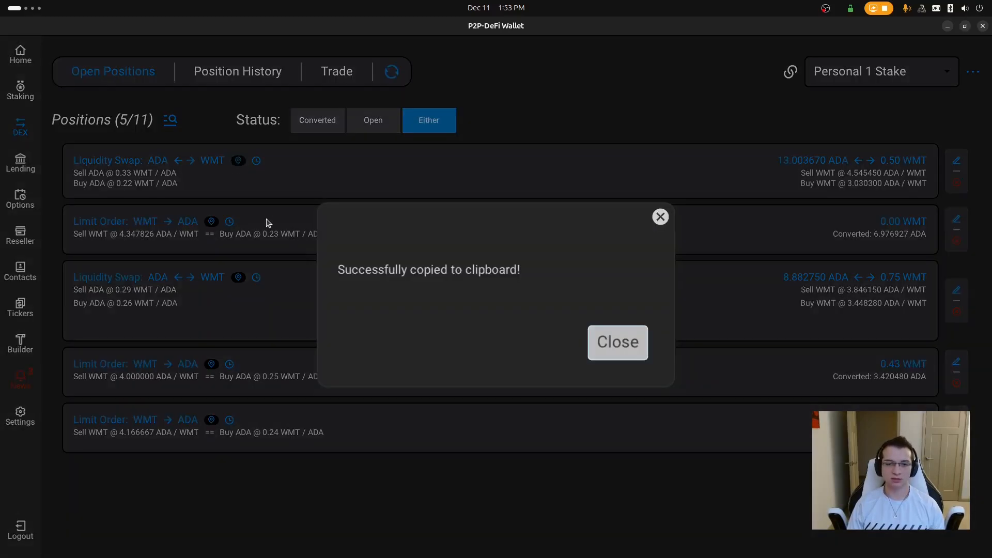
click(268, 216)
mouse_move(258, 164)
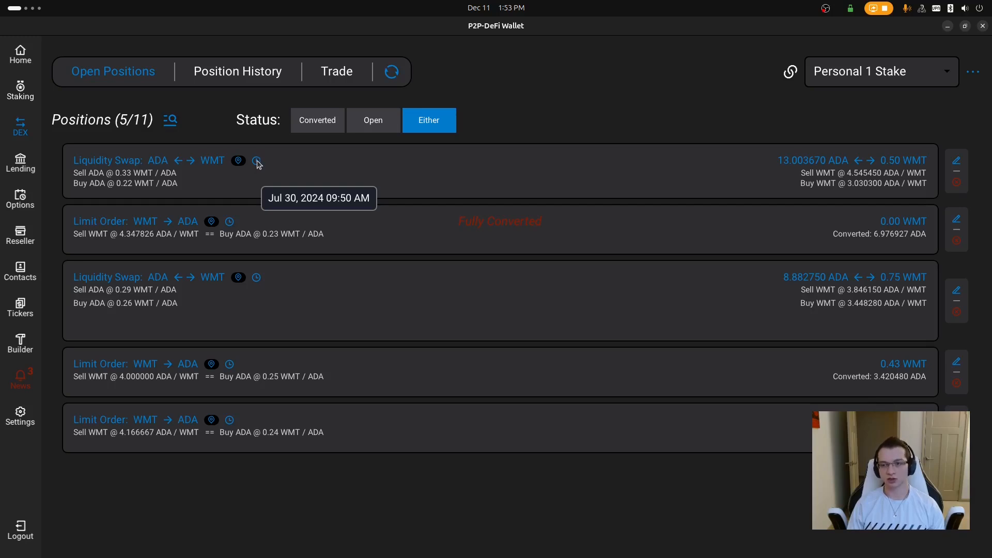
- Review the available sort methods and their help text, and reset the open positions' filter and sort settings
click(170, 120)
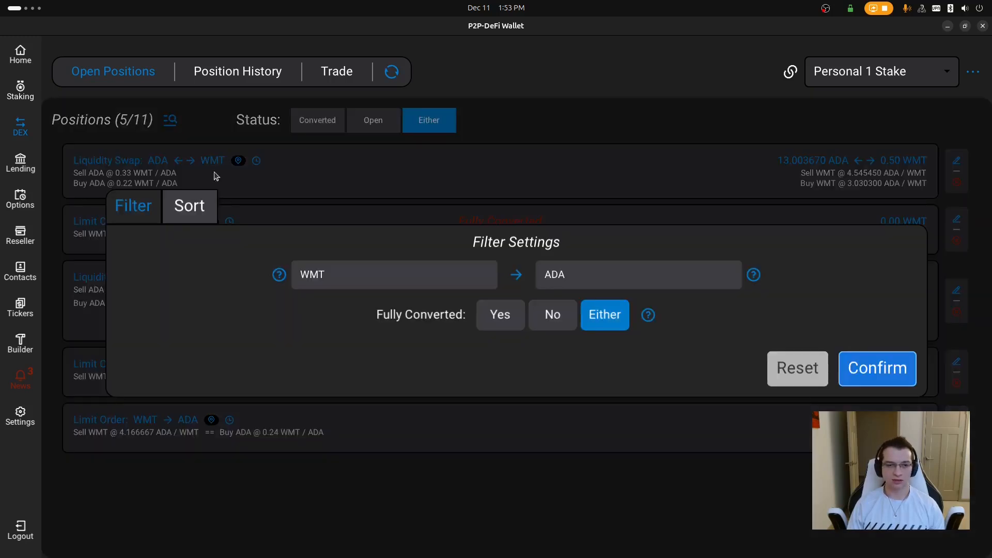
click(211, 199)
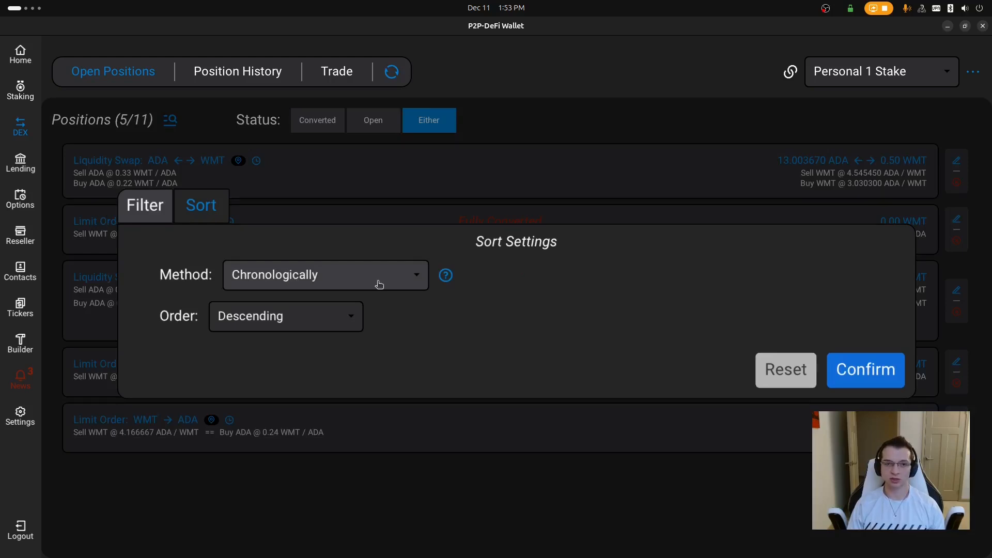
click(408, 286)
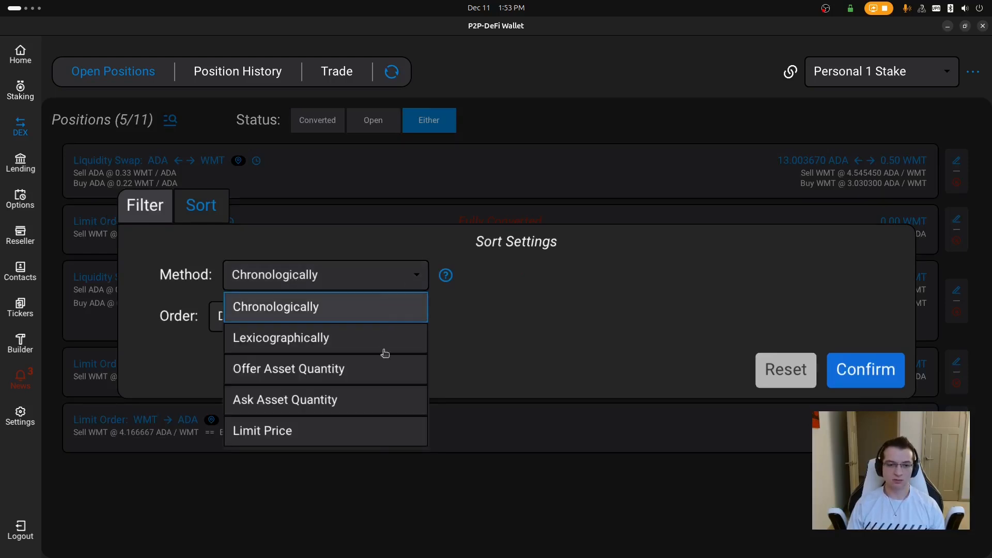
click(389, 304)
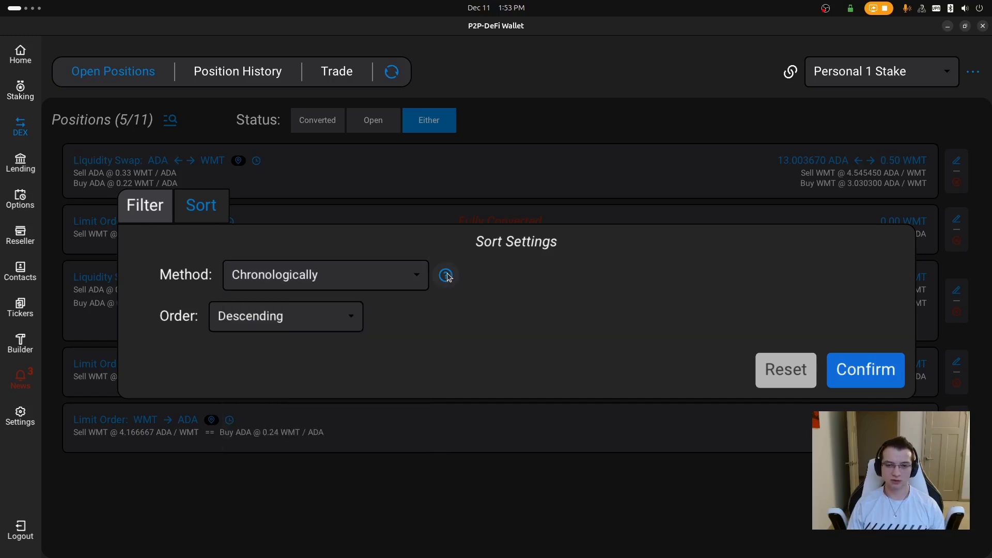
click(446, 274)
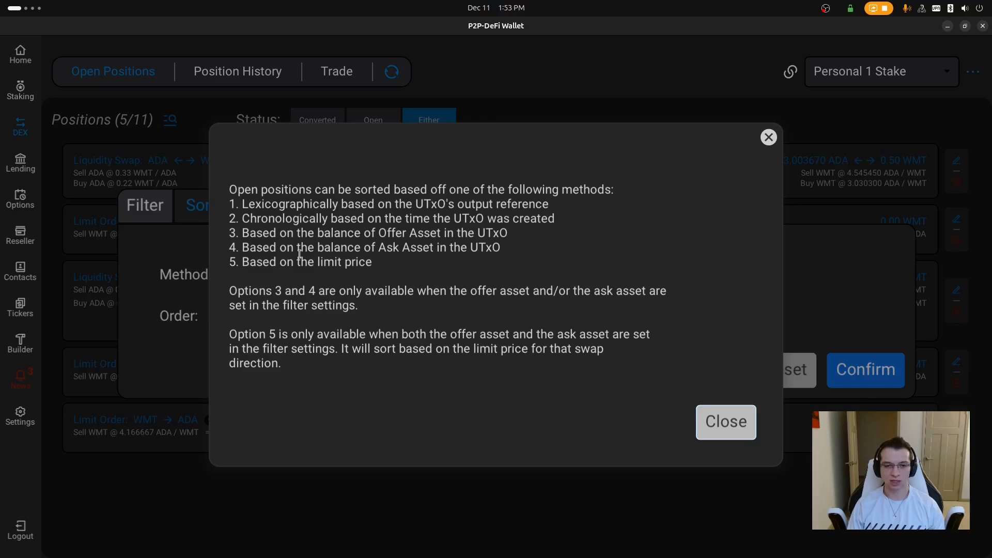
click(742, 426)
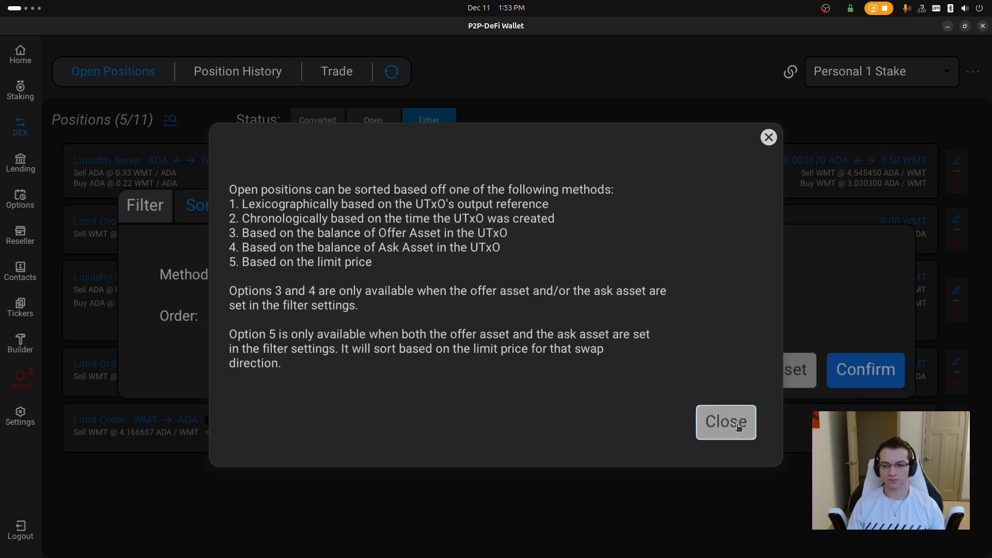
click(799, 375)
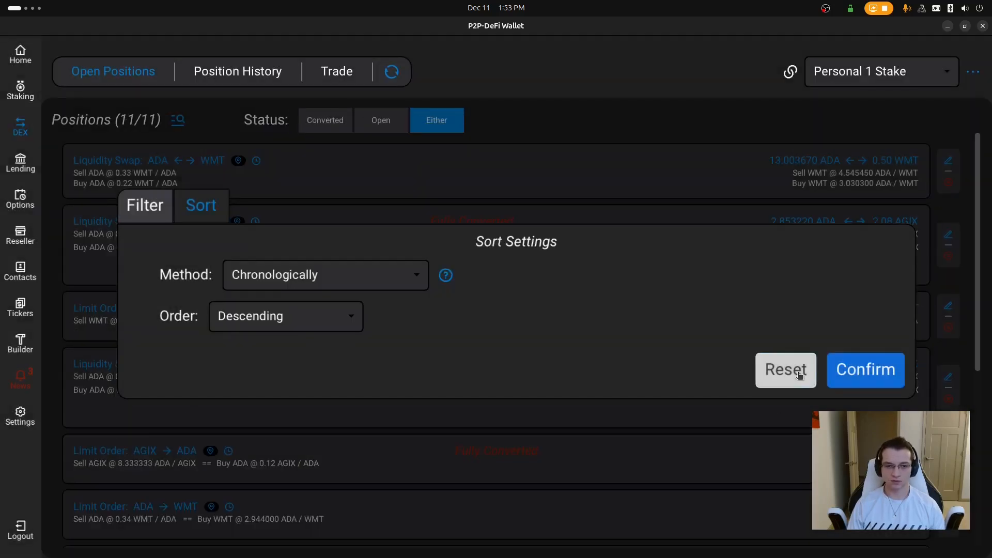
click(854, 379)
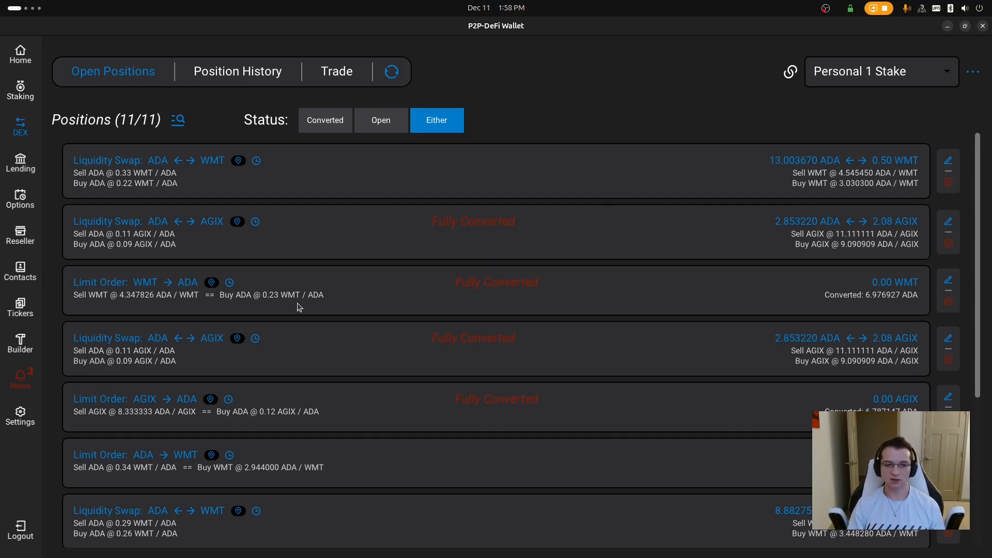
- Show the DEX position history from the beginning by clearing the filter's start date
click(238, 71)
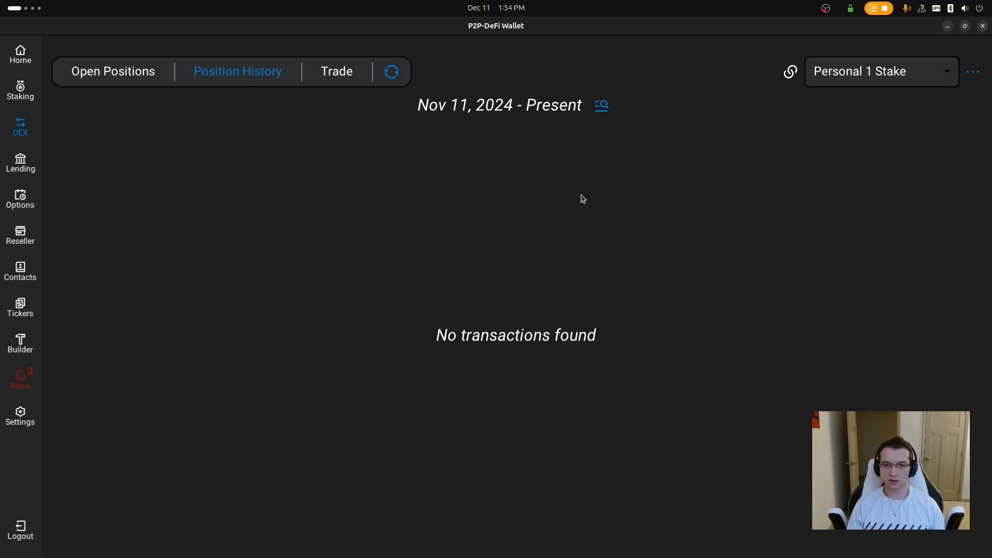
click(599, 115)
double_click(360, 244)
triple_click(360, 244)
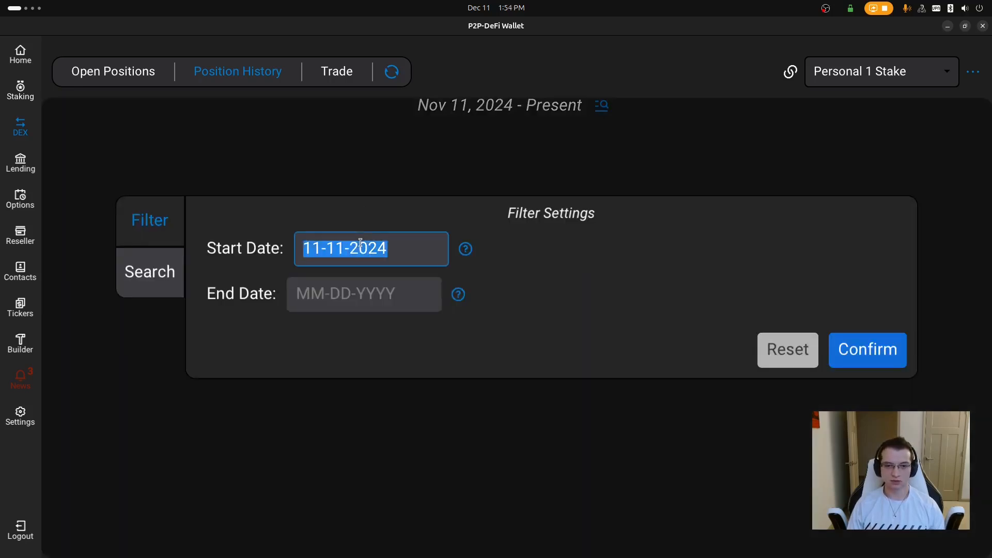
key(BackSpace)
click(859, 354)
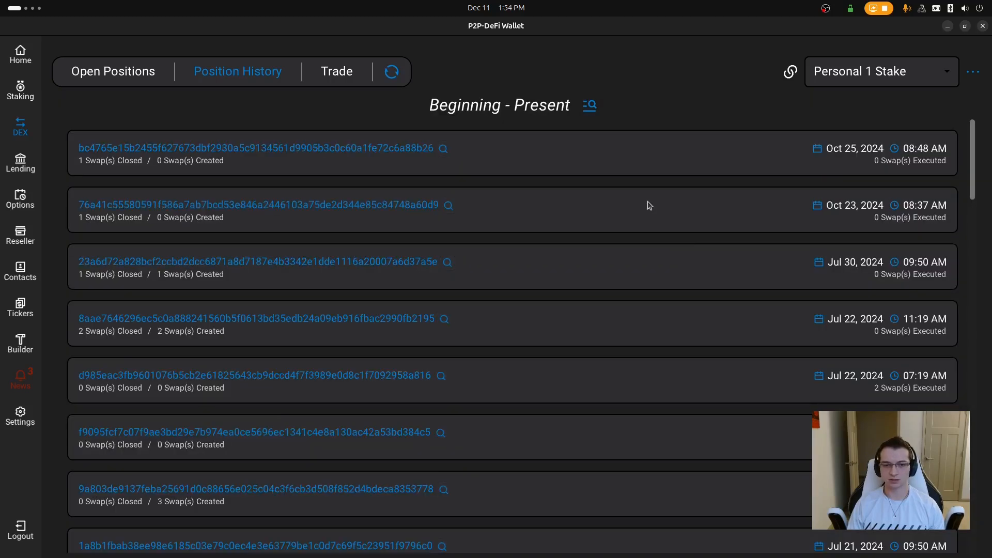
- Look through the position history and inspect the DEX transaction starting with f9095fcf7c07
scroll(530, 199, down, 5)
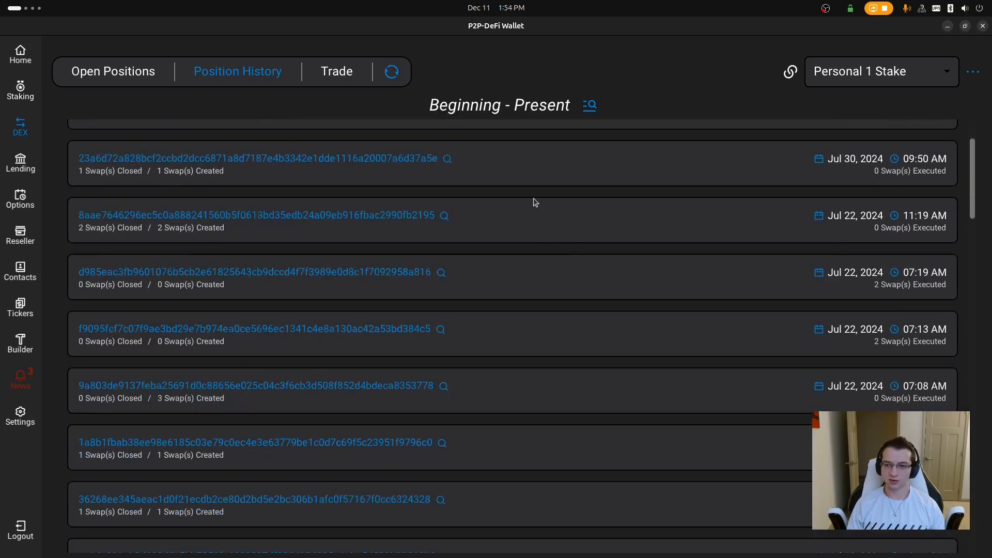
scroll(589, 227, up, 5)
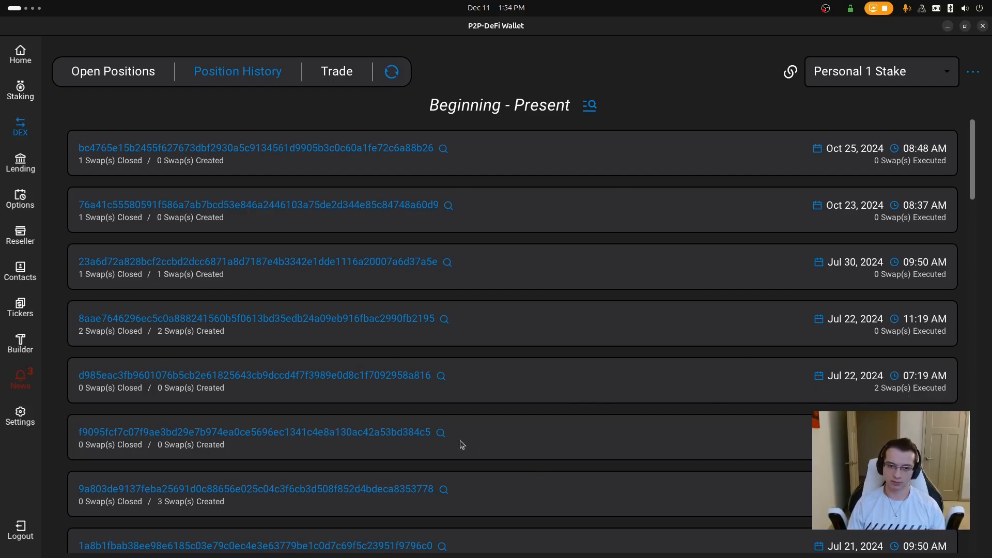
click(441, 433)
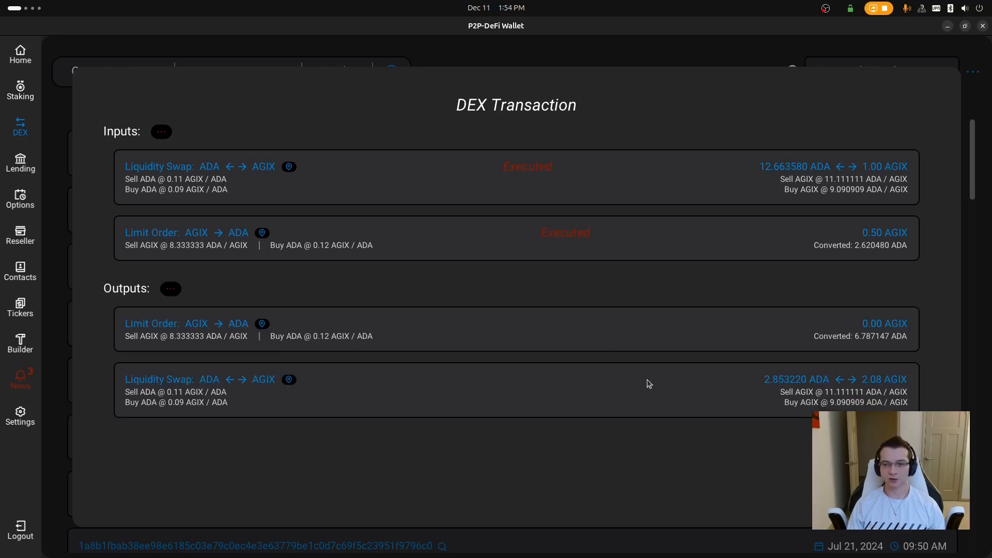
click(903, 490)
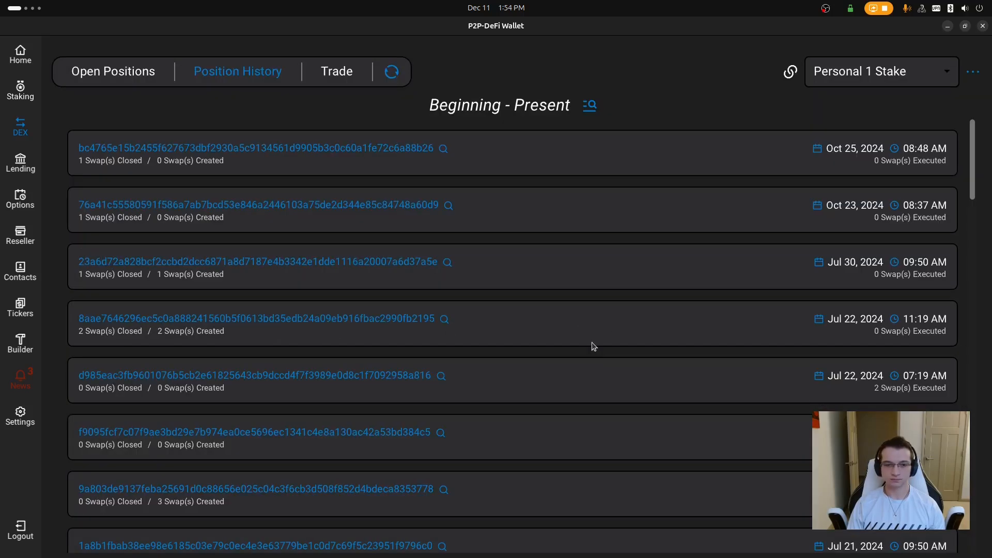
- Search the position history for transactions with the offer asset ADA
click(589, 105)
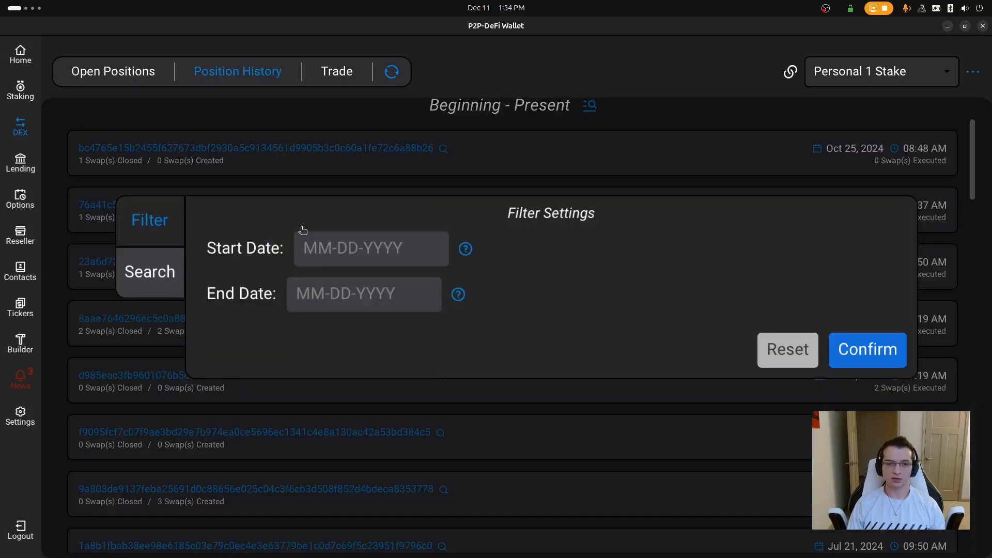
click(160, 278)
click(413, 258)
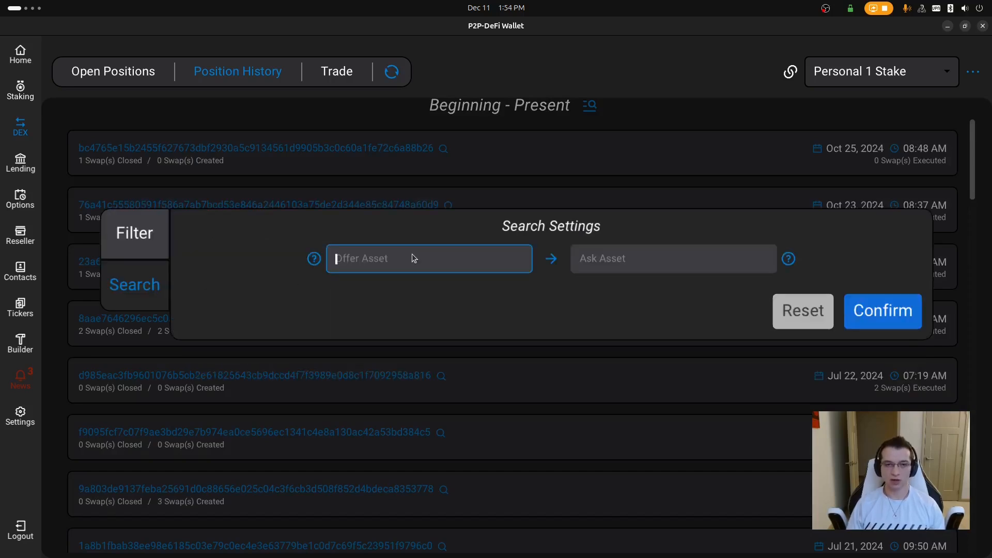
text(ADA)
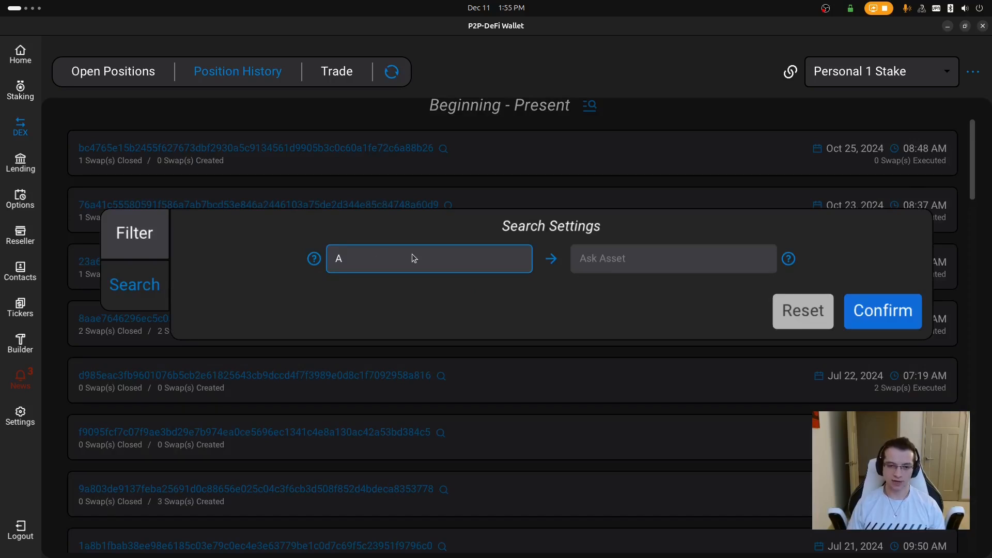
click(863, 313)
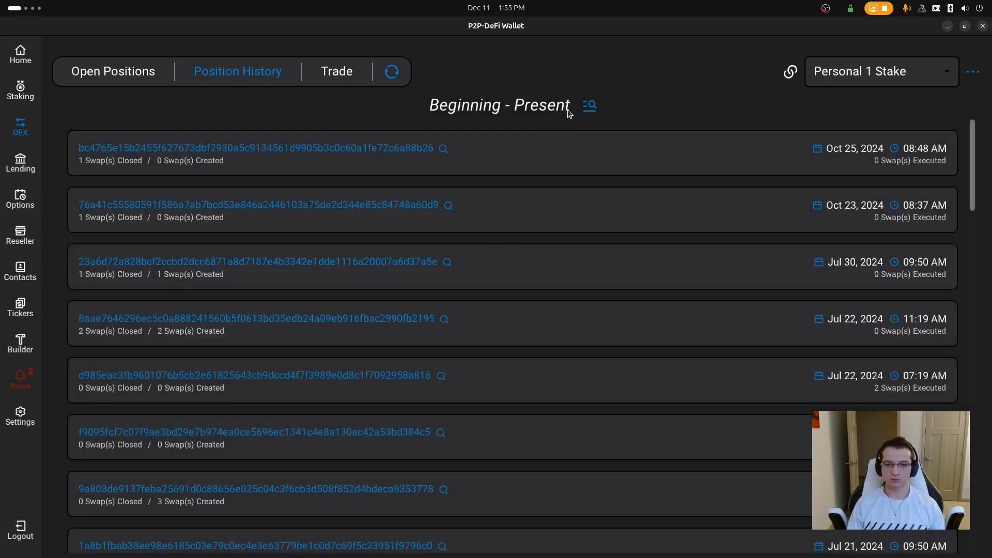
- Change the history search's offer asset to WMT and inspect the Jul 30, 2024 transaction
click(589, 105)
click(383, 254)
drag(383, 255, 356, 239)
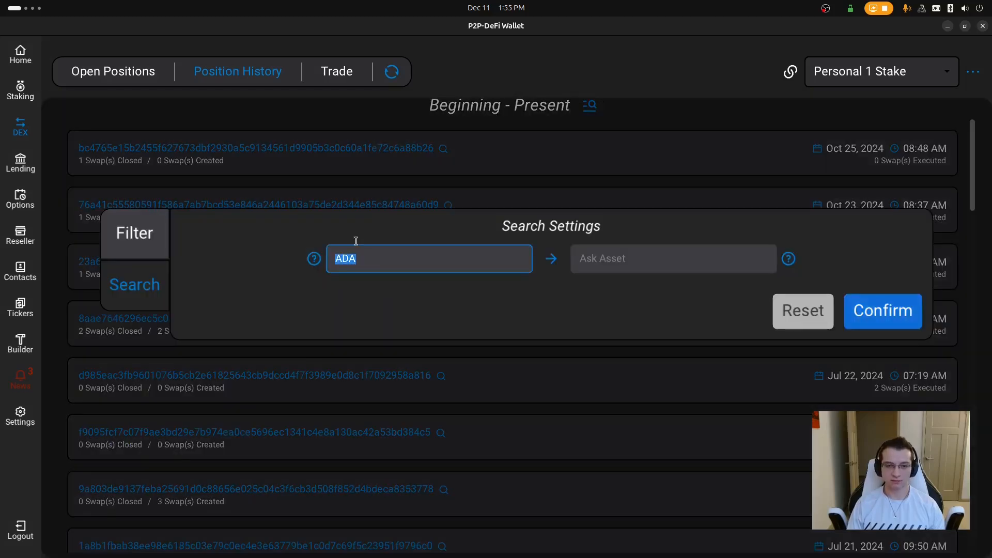
text(WMT)
click(884, 311)
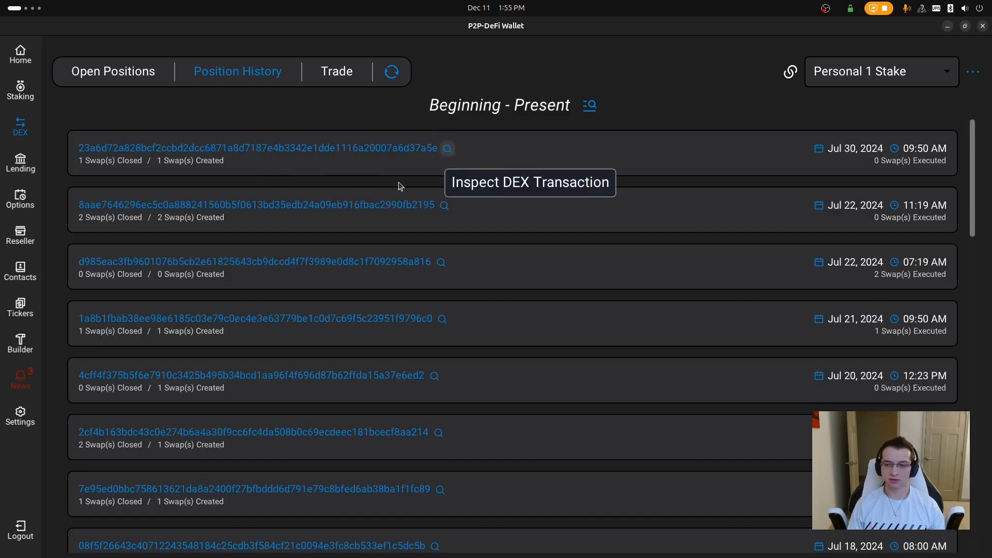
click(456, 149)
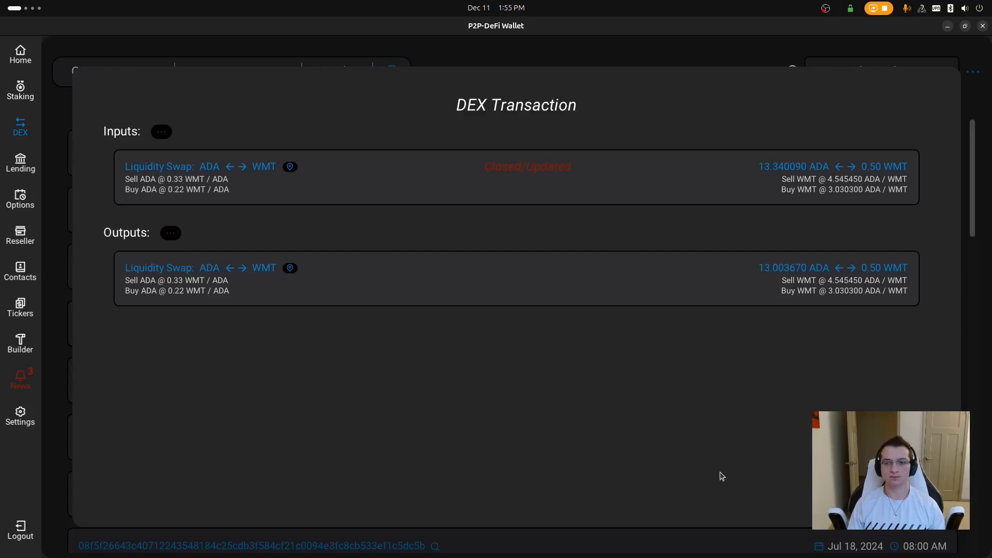
click(891, 500)
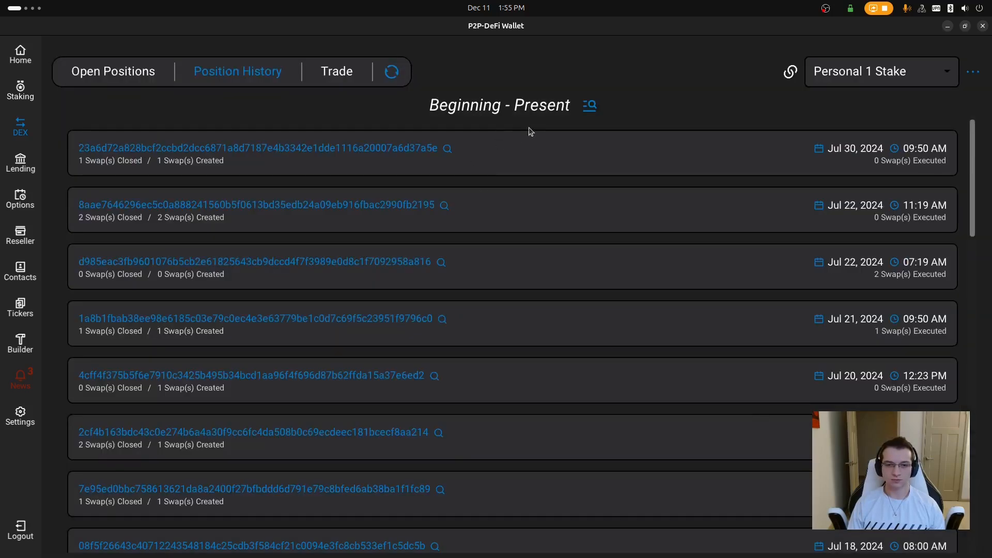
- Reset the position history's search and filter settings without entering an ask asset
click(590, 106)
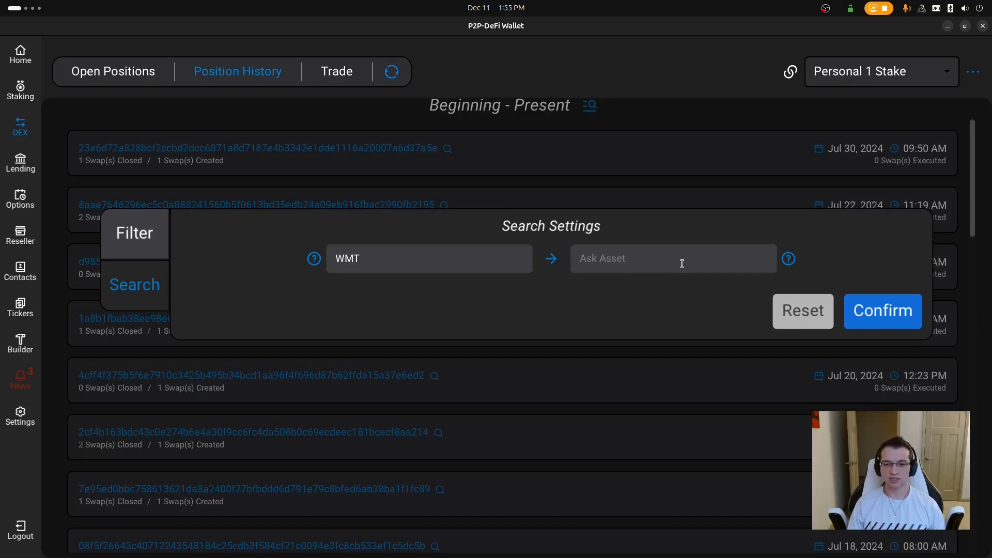
click(625, 261)
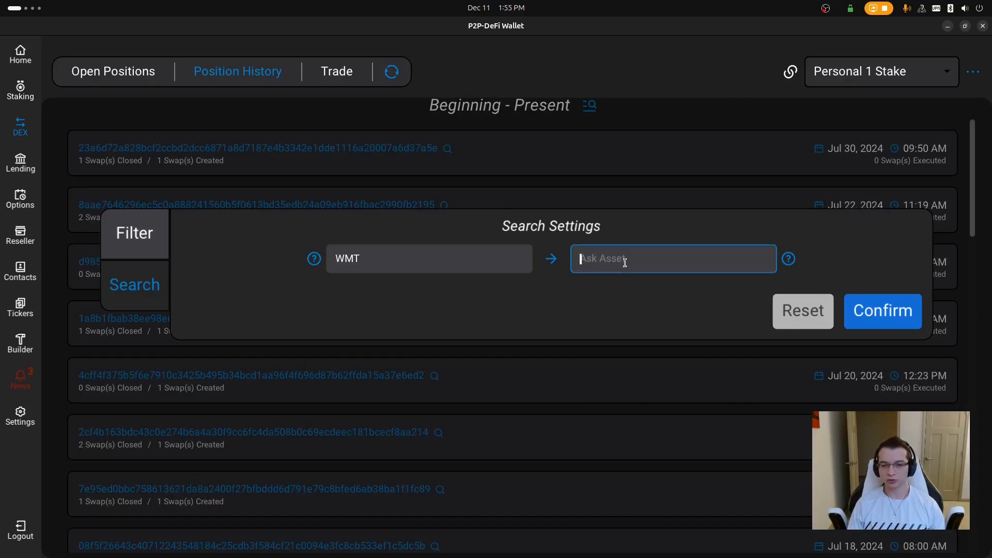
click(825, 310)
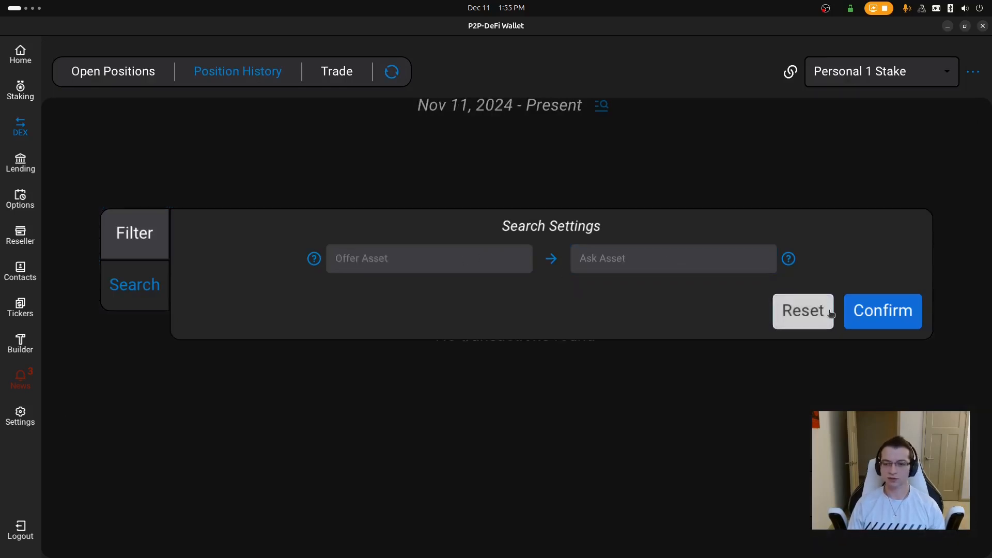
click(877, 319)
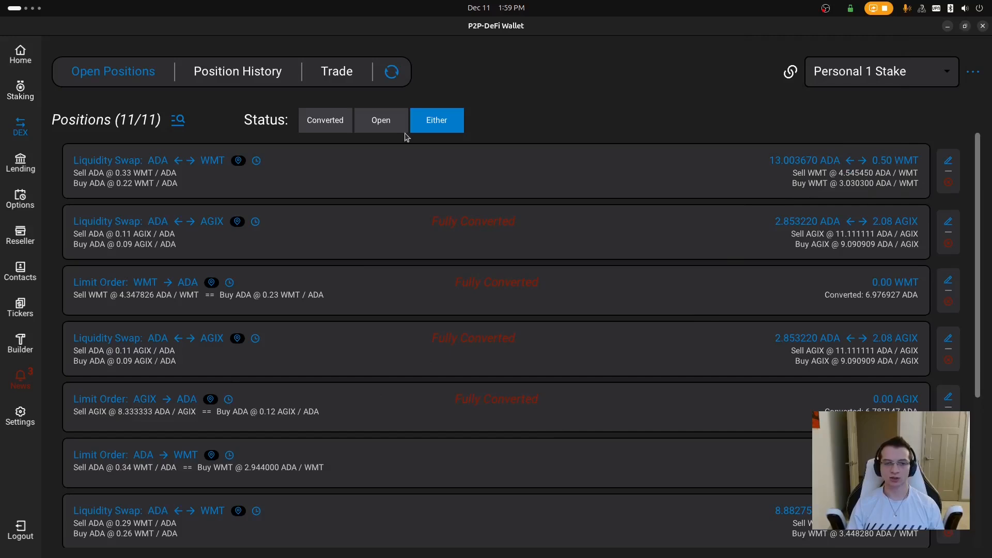
- Sync the DEX data, check the new DEX notification for Personal 1 Stake on the News page, and return to the DEX
click(391, 72)
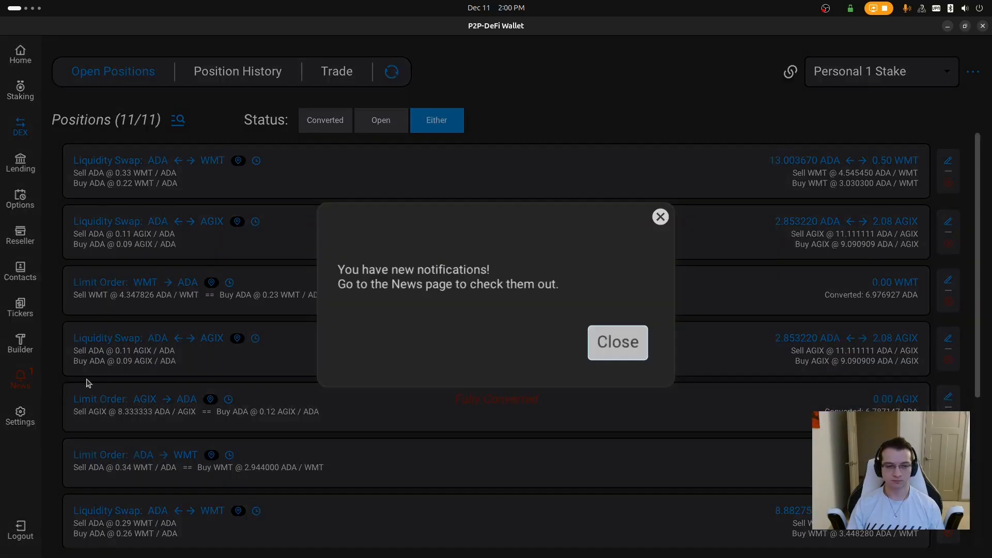
click(21, 381)
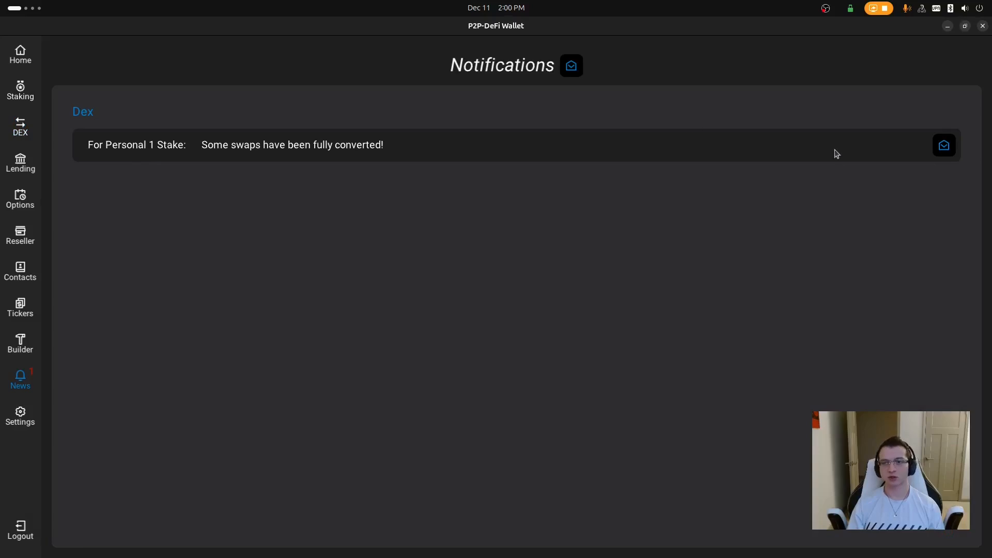
click(23, 127)
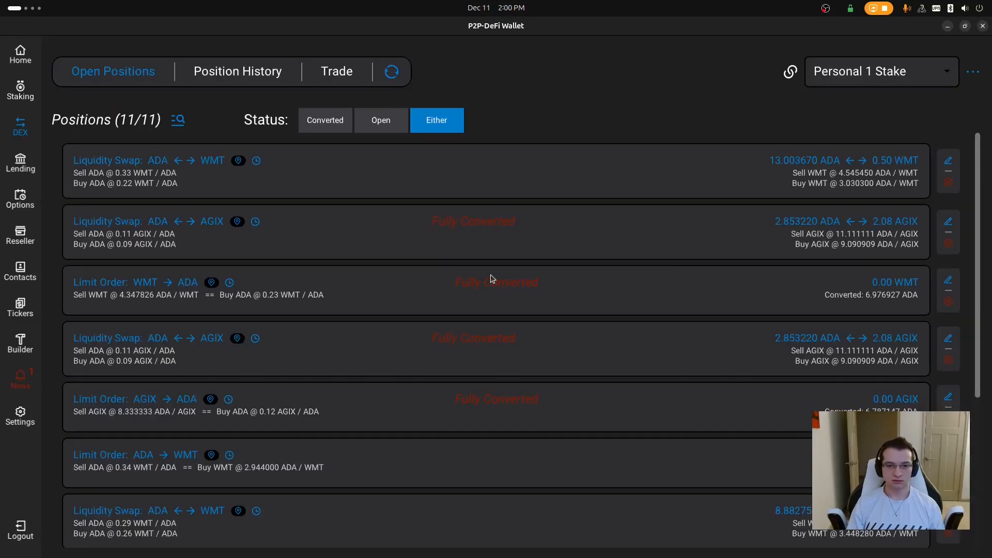
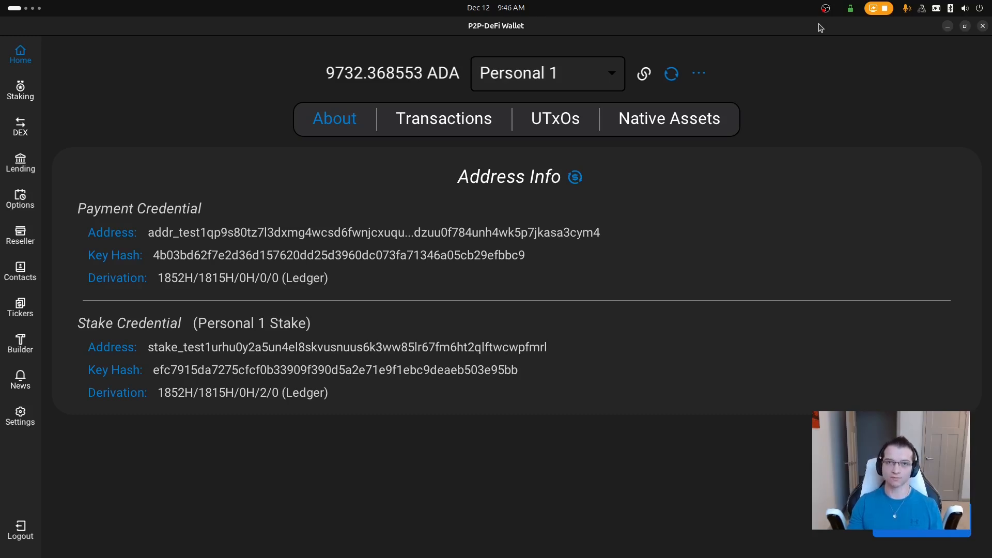
- Log out, switch to the Ledger 2 profile, and view its proposed options for ADA to DJED
click(21, 530)
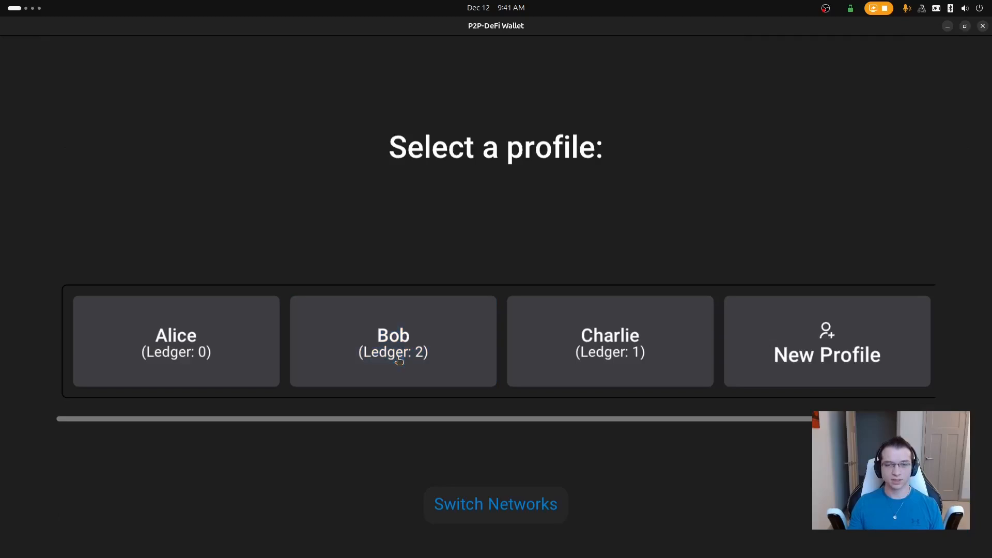
click(399, 360)
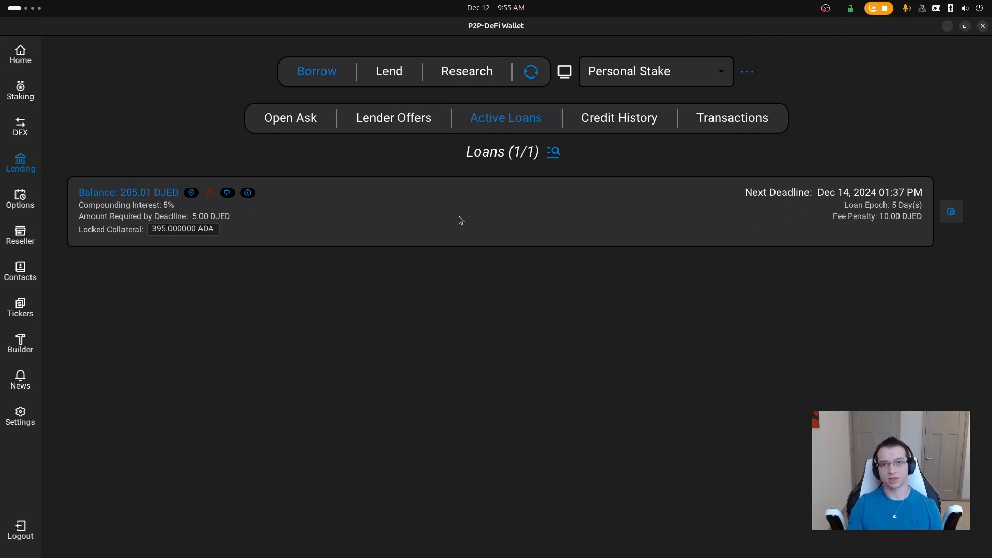
click(32, 203)
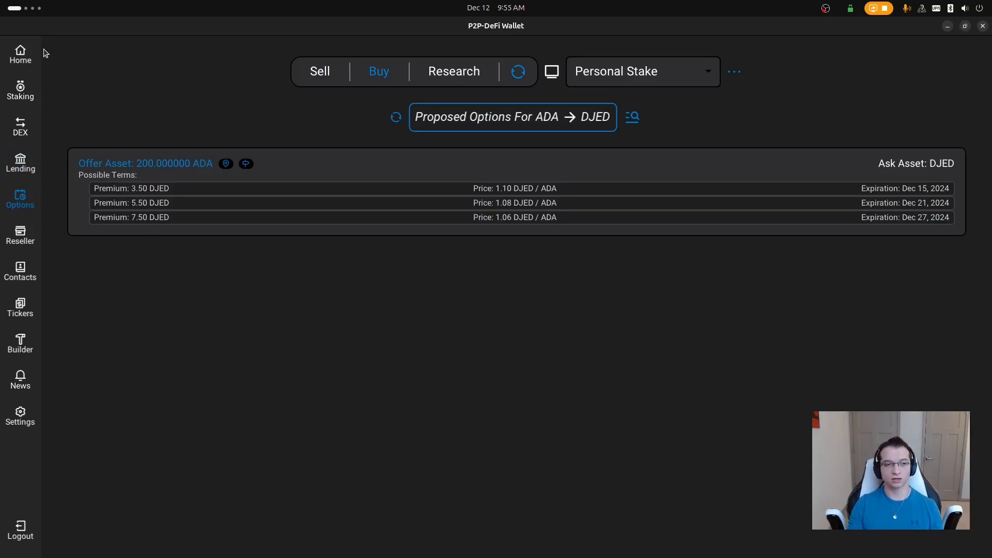
- Search the Personal wallet's native assets for DJED
click(24, 56)
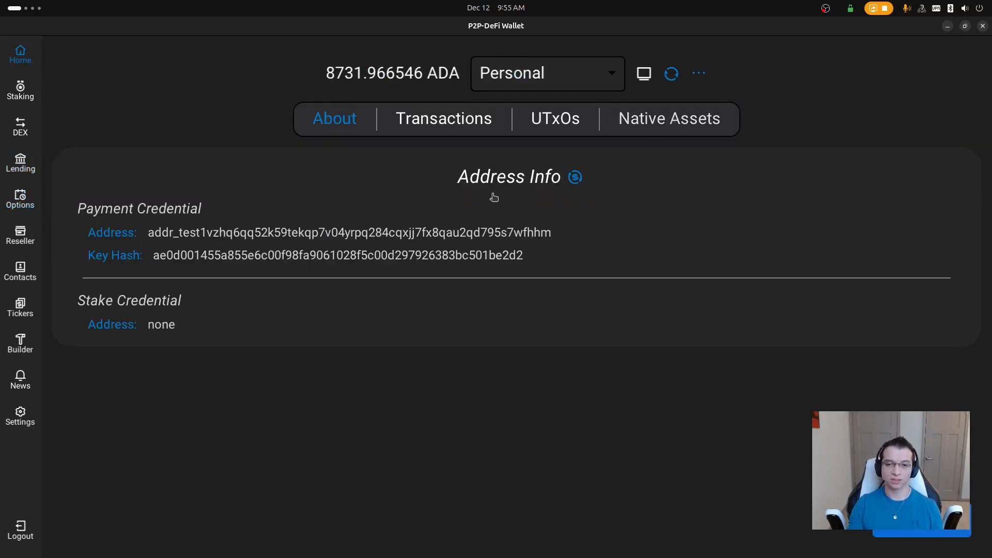
click(670, 119)
click(493, 165)
text(DJED)
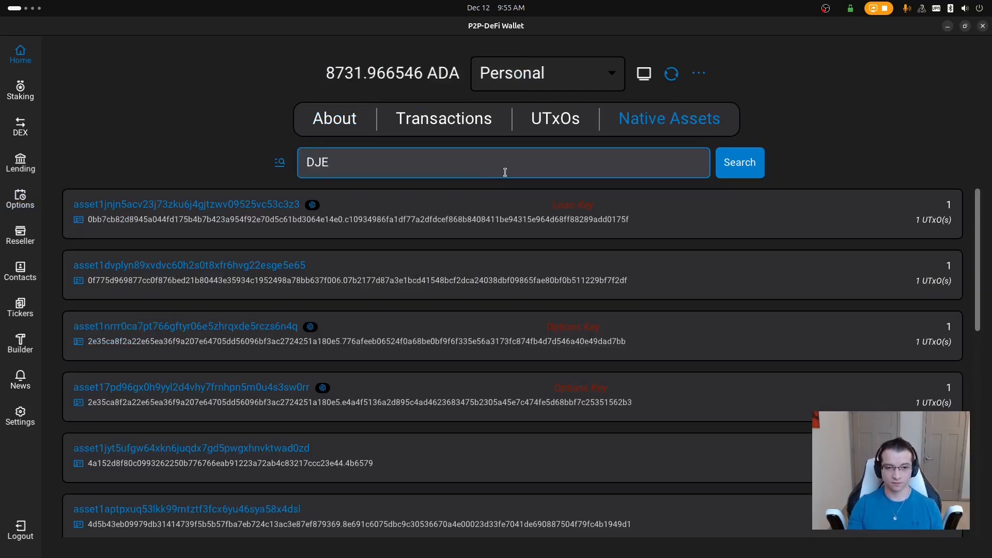
click(752, 169)
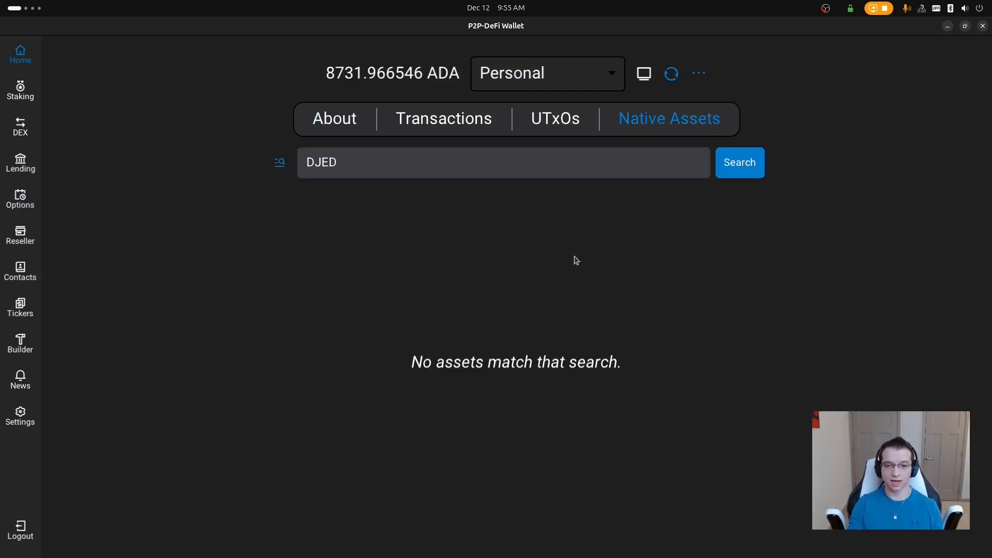
- Change the native asset search to USDM and run it
click(476, 154)
key(ctrl+a)
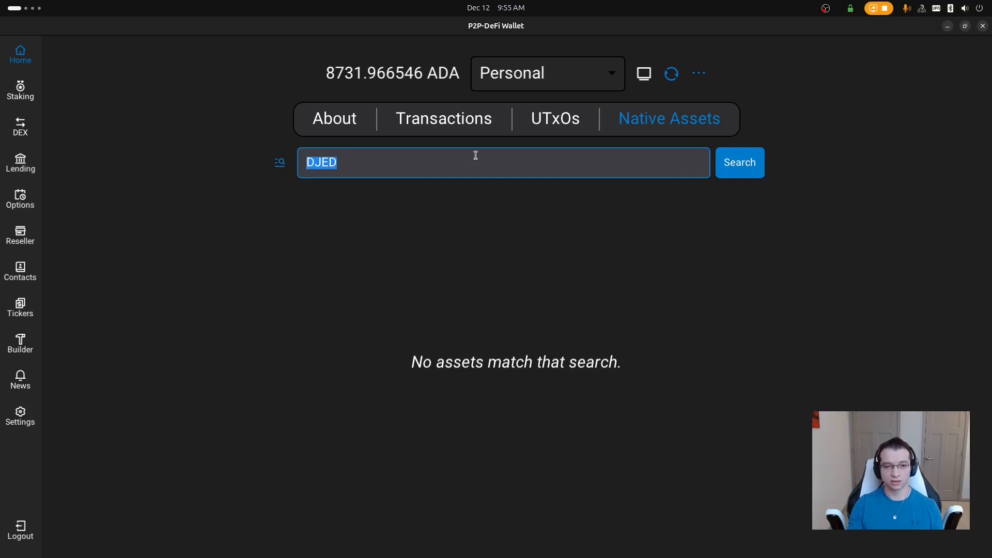
text(USDM)
click(755, 164)
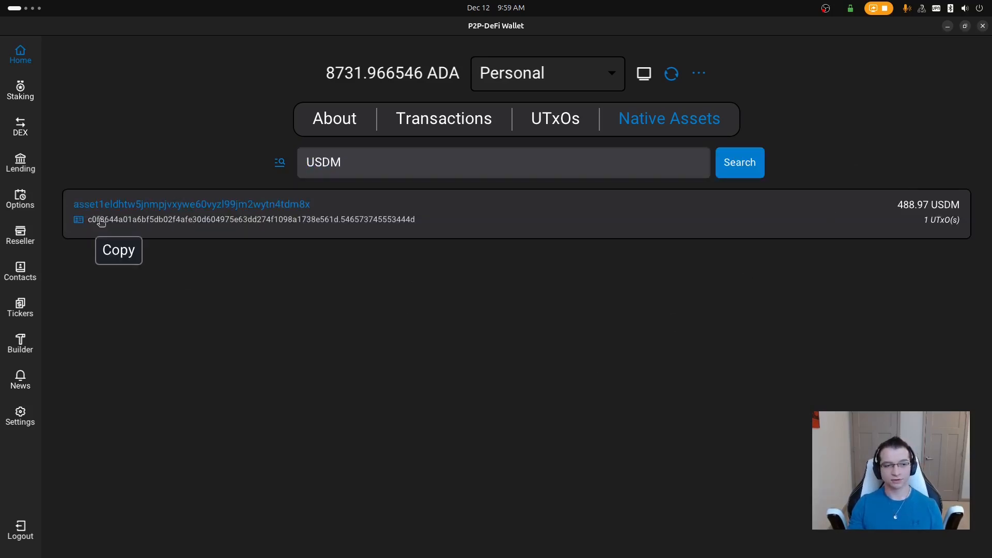
- Add the purchase of the 200 ADA options contract with the 5.50 DJED premium and Dec 21, 2024 expiration to the builder
click(27, 204)
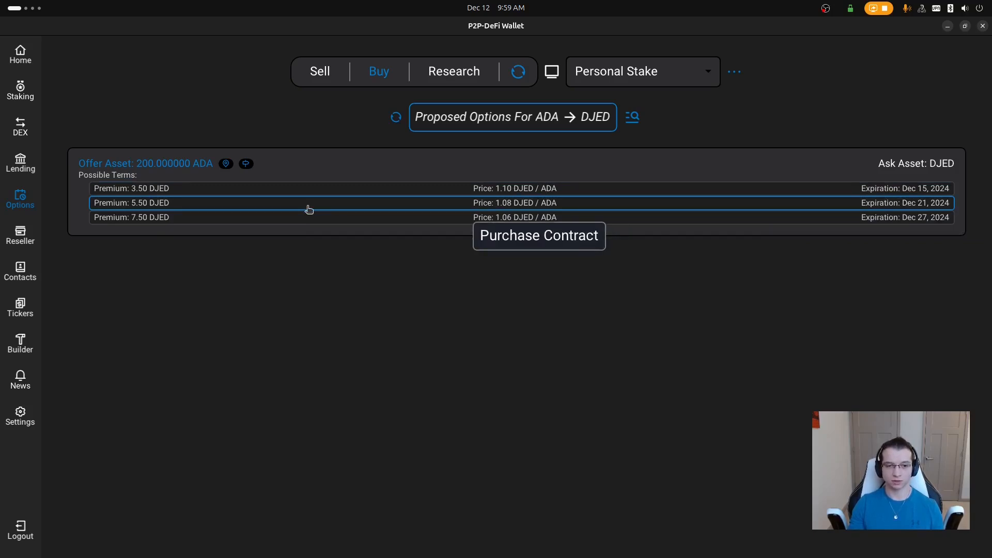
click(309, 208)
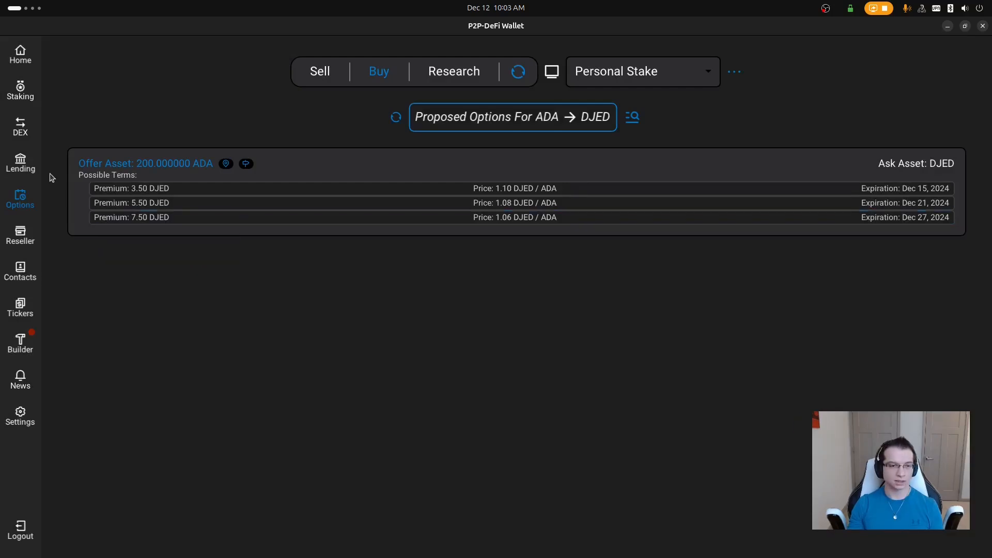
- Add a 5.00 DJED payment on the active loan to the builder, with 390.000000 ADA as the remaining collateral
click(30, 169)
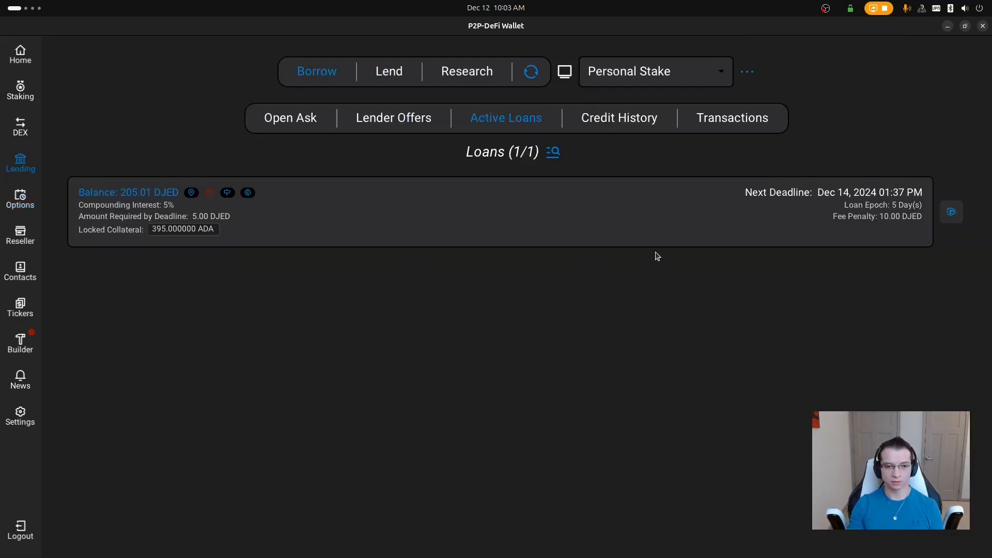
click(951, 212)
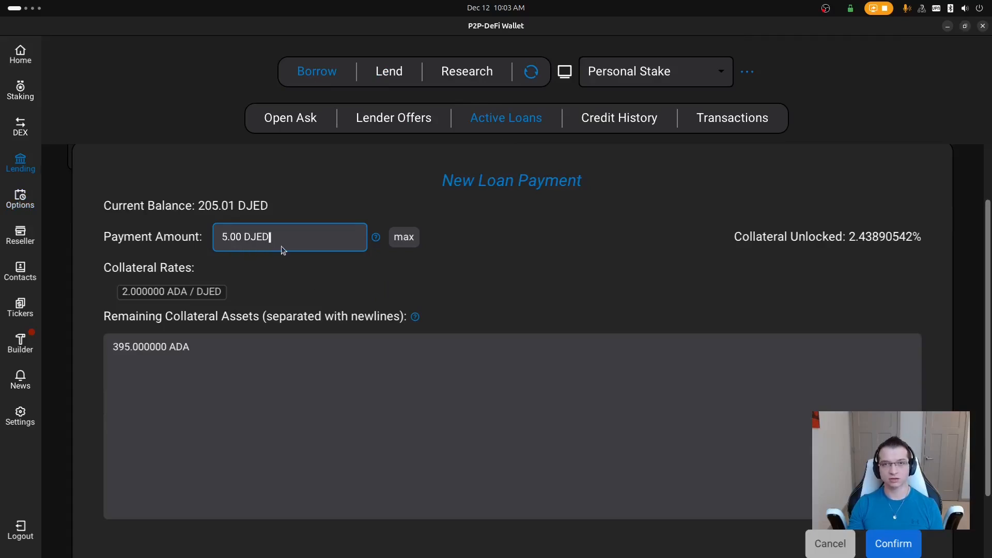
click(129, 345)
key(BackSpace)
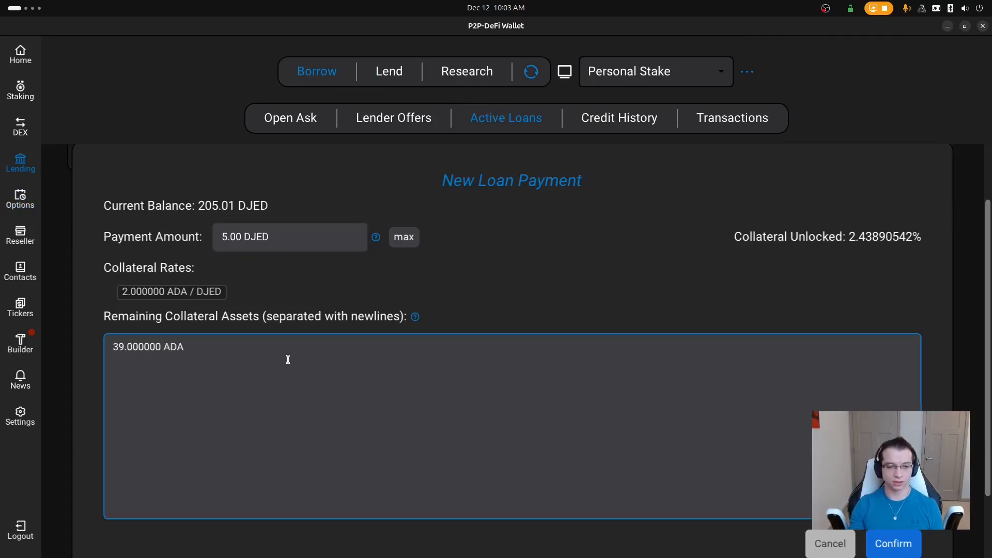
text(0)
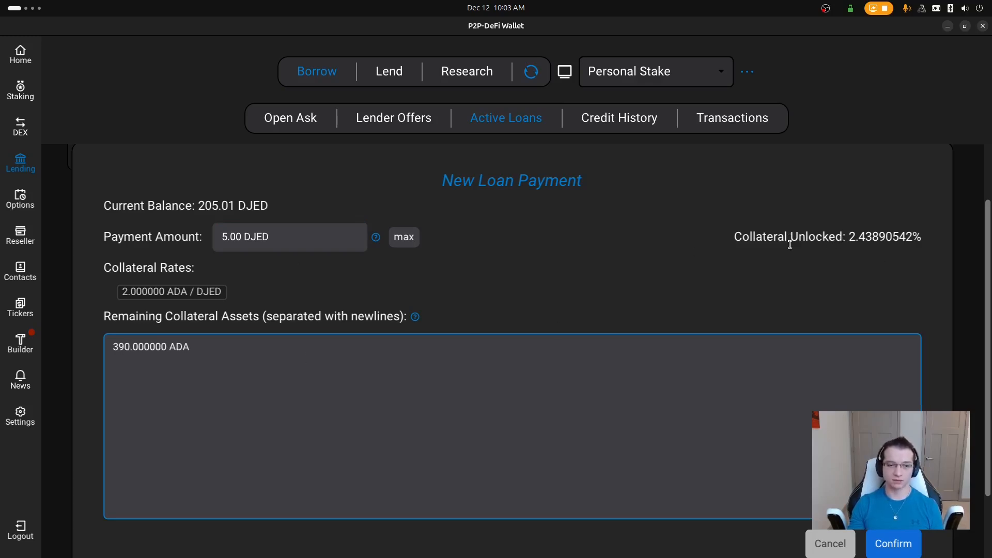
click(893, 544)
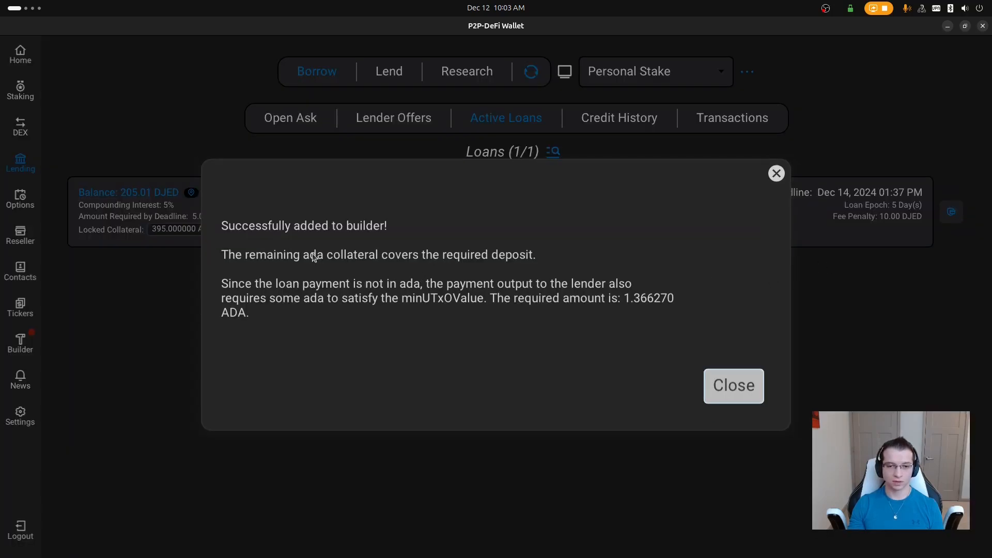
- Read the loan payment notice about the required deposit and extra ADA amount, and close it
drag(310, 254, 558, 268)
click(492, 258)
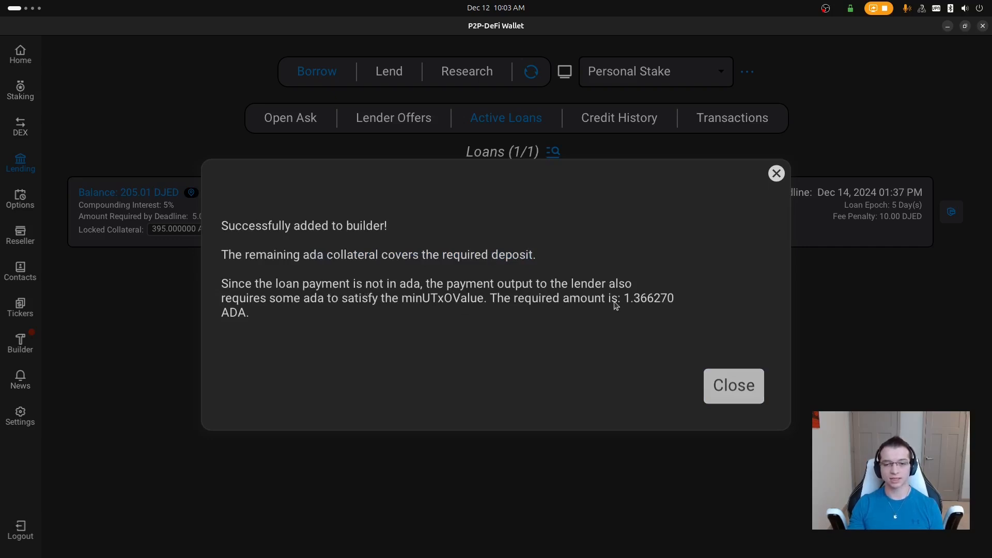
drag(625, 301, 668, 297)
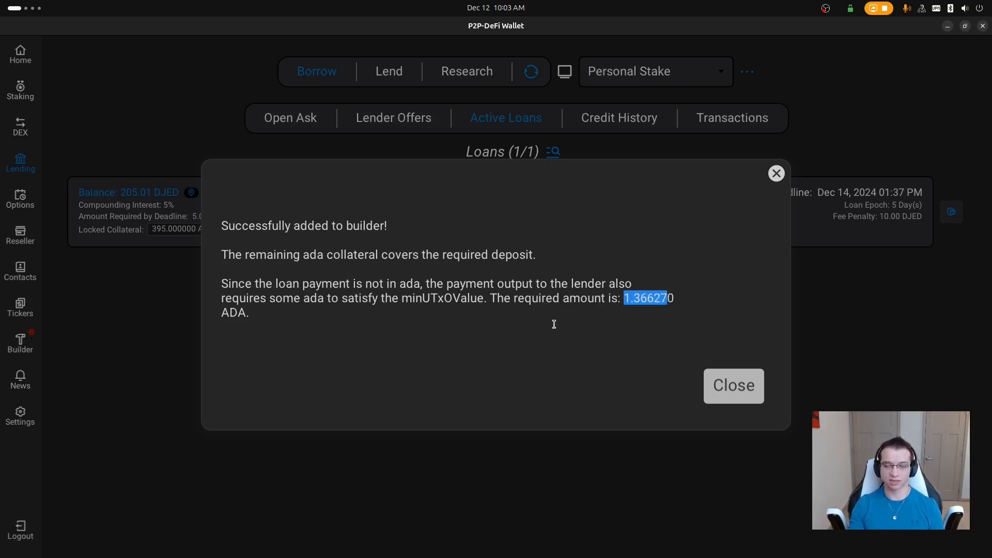
drag(674, 298, 643, 300)
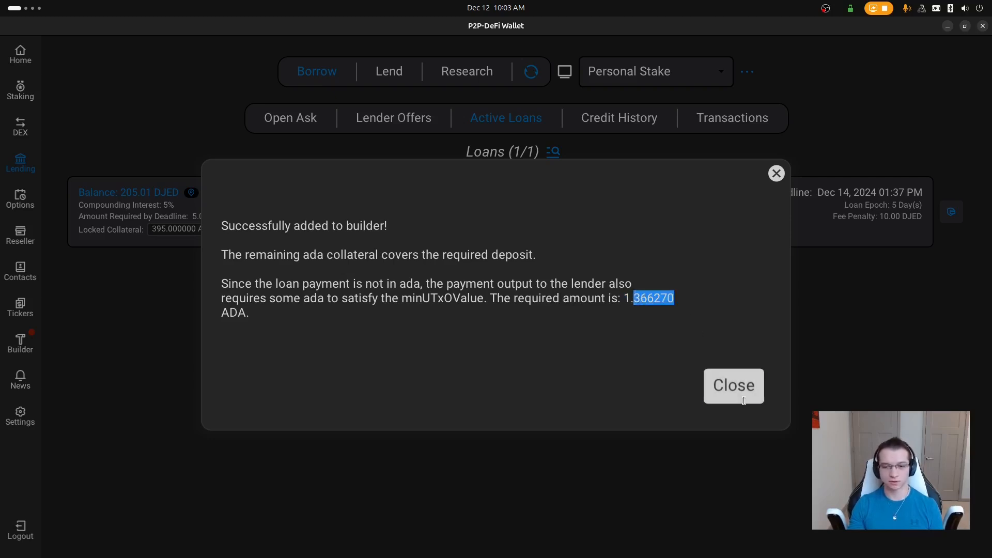
click(734, 386)
- In the transaction builder, switch the options purchase to the 3.50 DJED premium terms and back to the 5.50 DJED terms
click(36, 344)
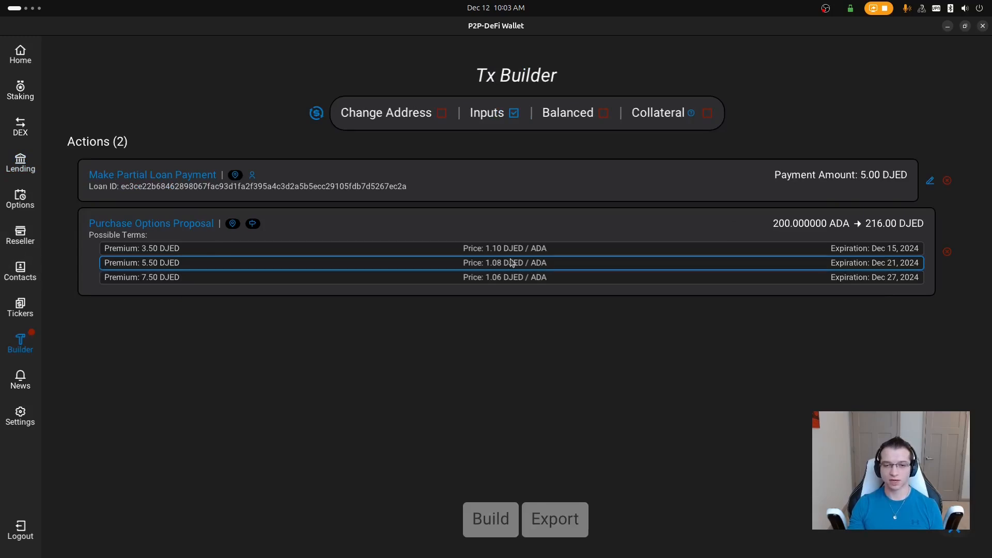
click(495, 263)
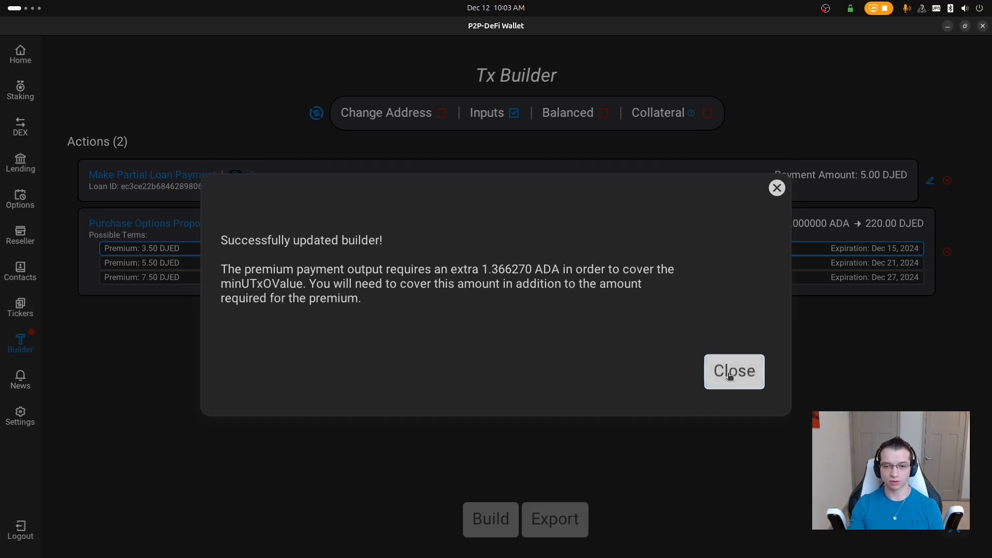
click(729, 376)
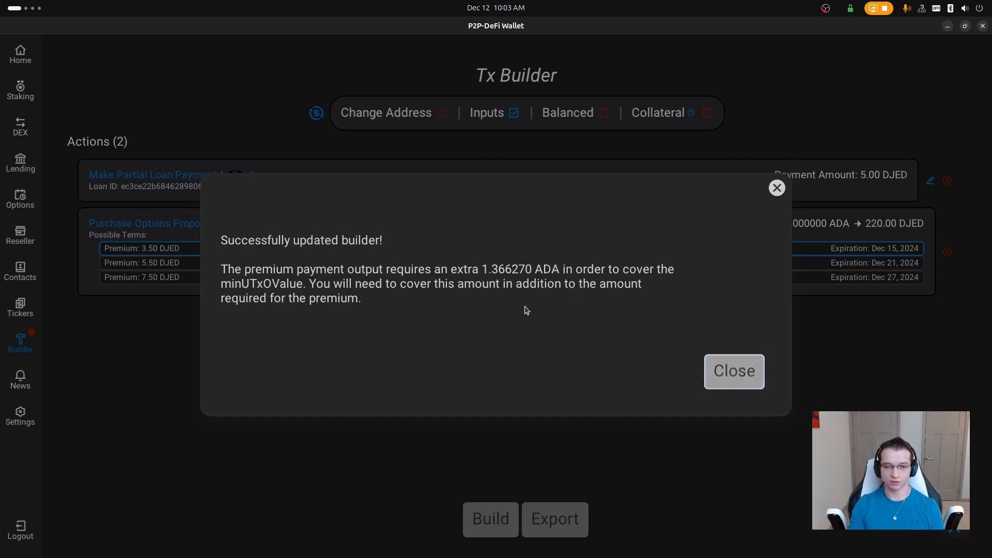
click(492, 263)
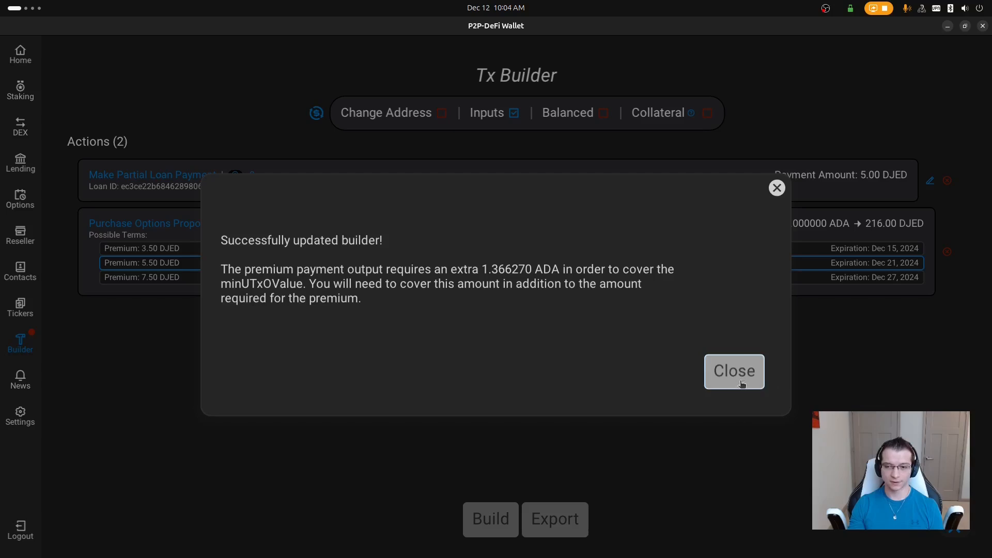
click(741, 383)
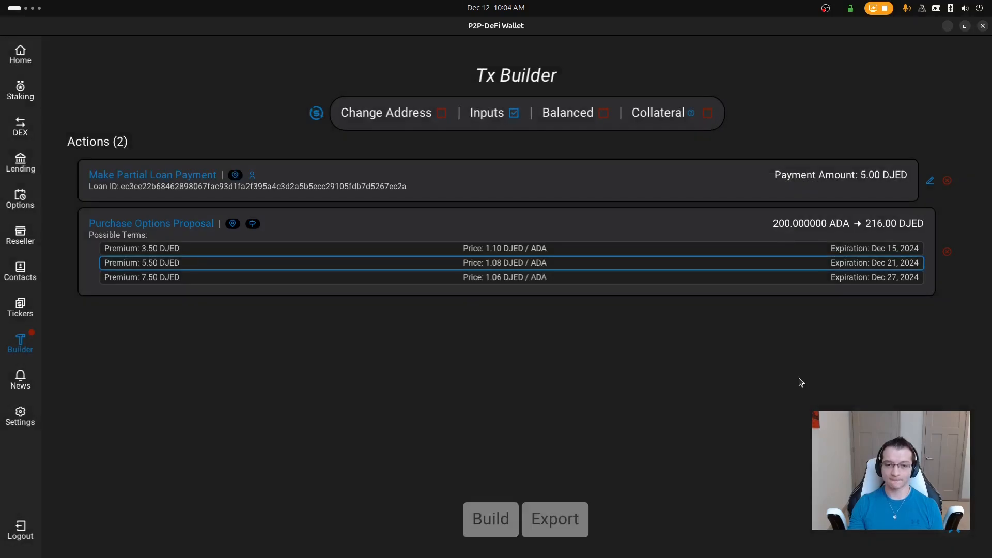
click(316, 115)
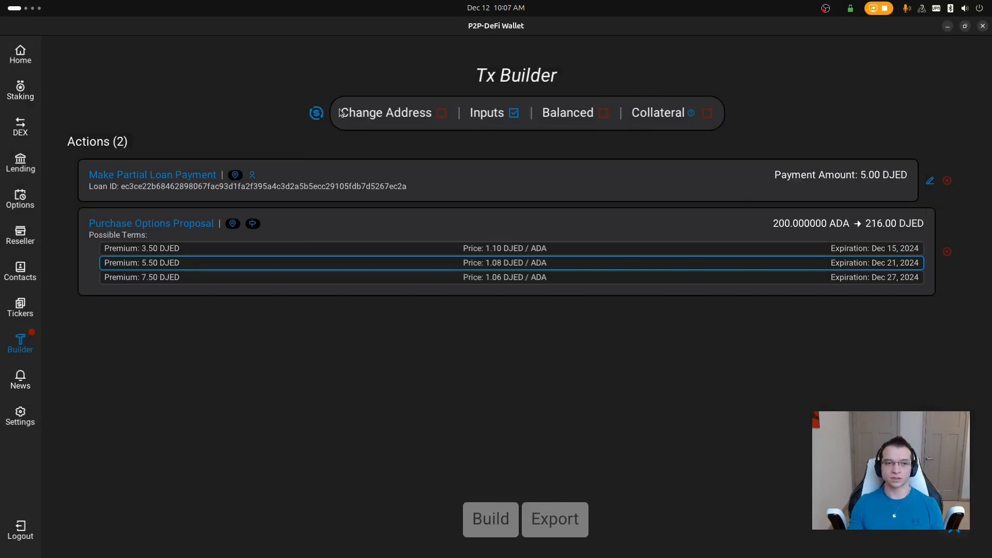
- Look up the DEX trading pair with offer asset USDM and ask asset DJED, and view the next page of open asks
click(30, 131)
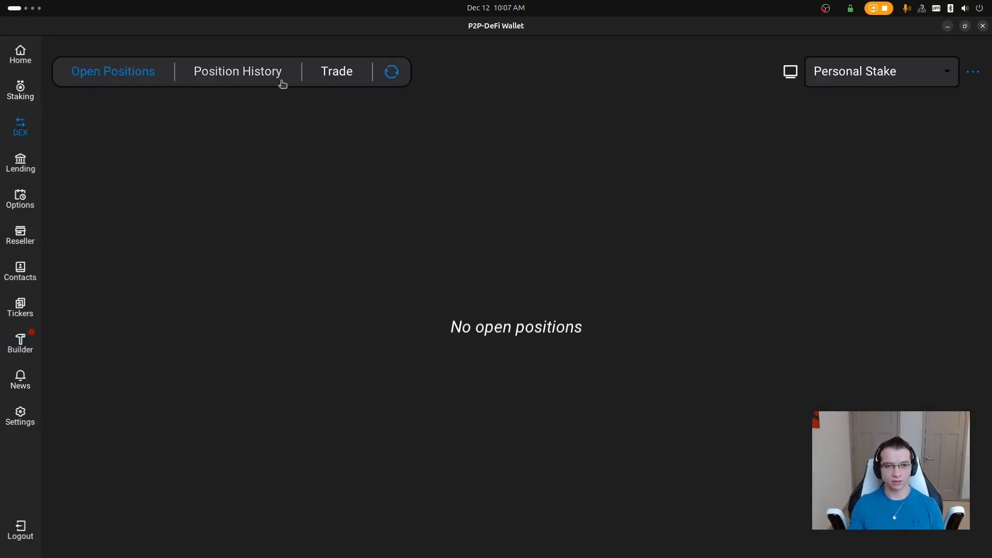
click(339, 71)
click(426, 314)
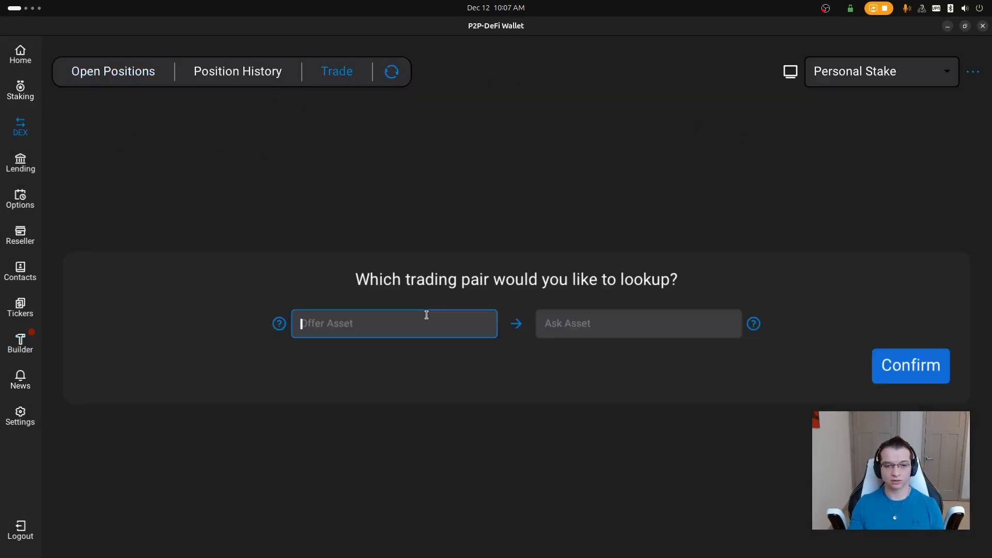
text(US)
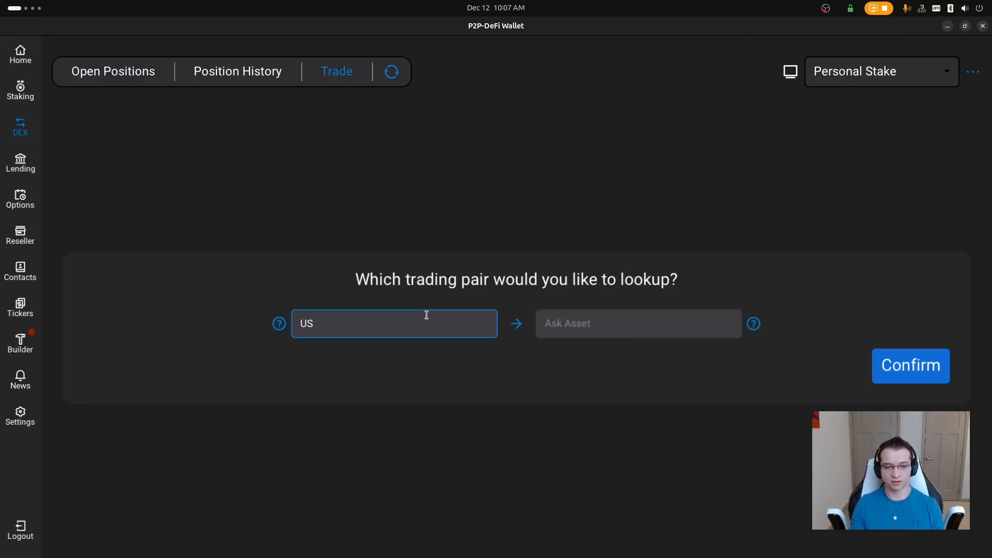
text(DM)
key(Tab)
text(DJED)
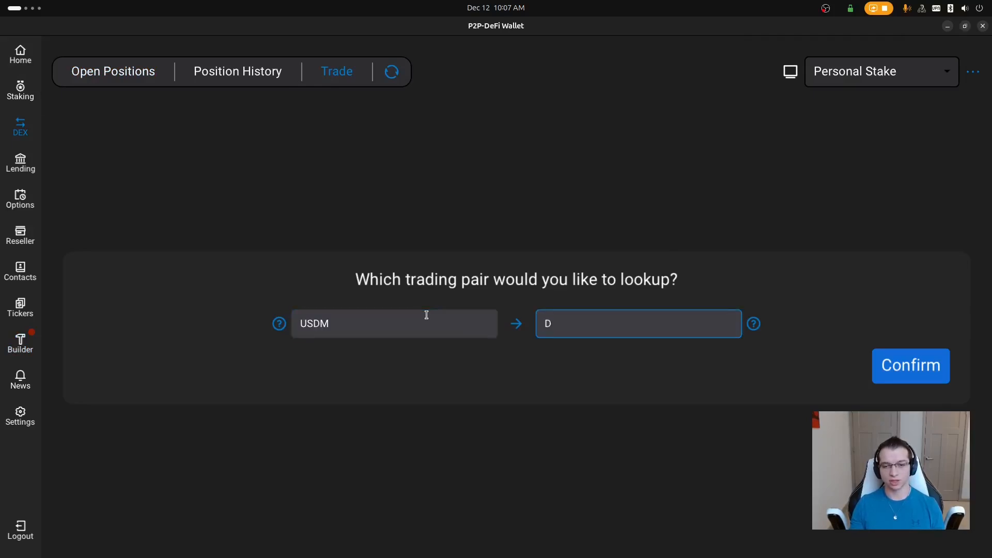
click(905, 365)
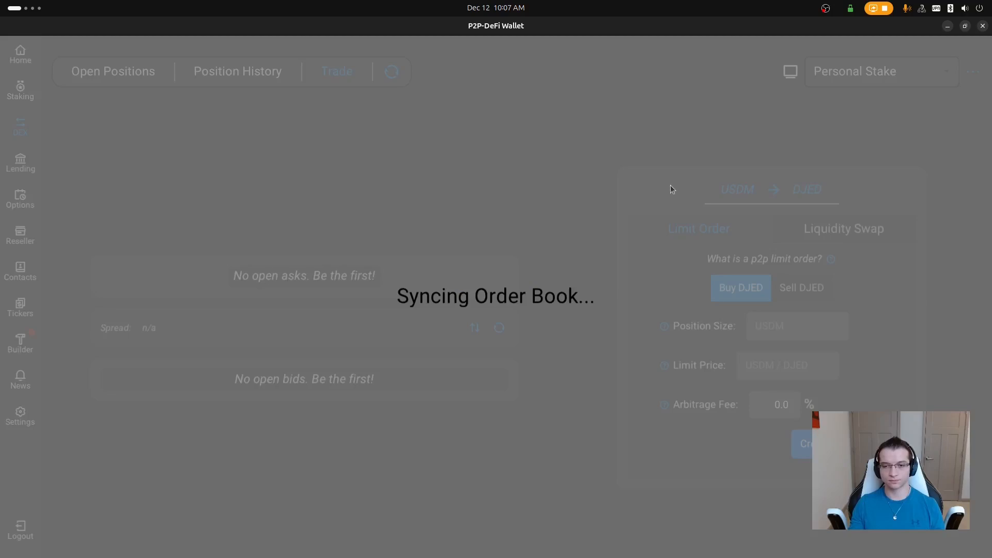
scroll(629, 137, down, 2)
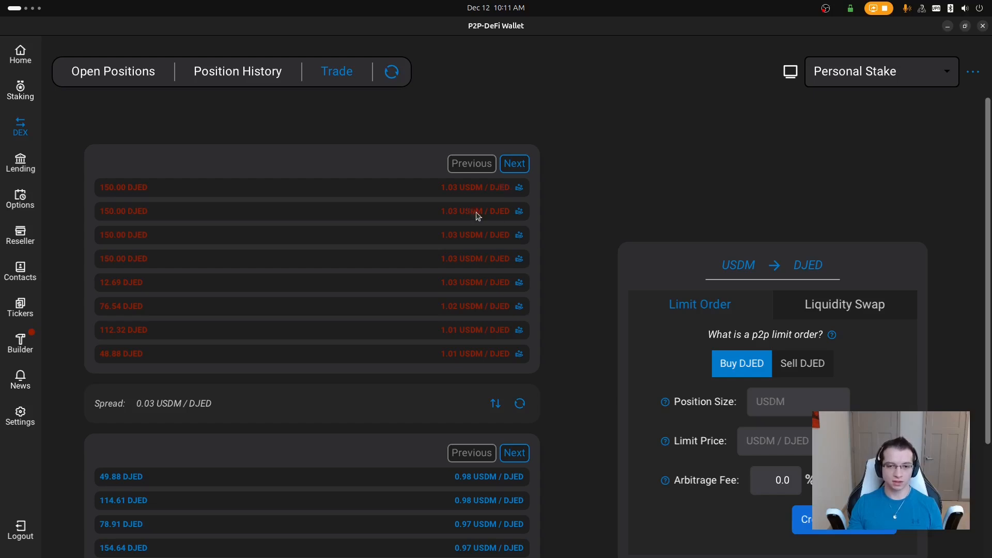
click(514, 164)
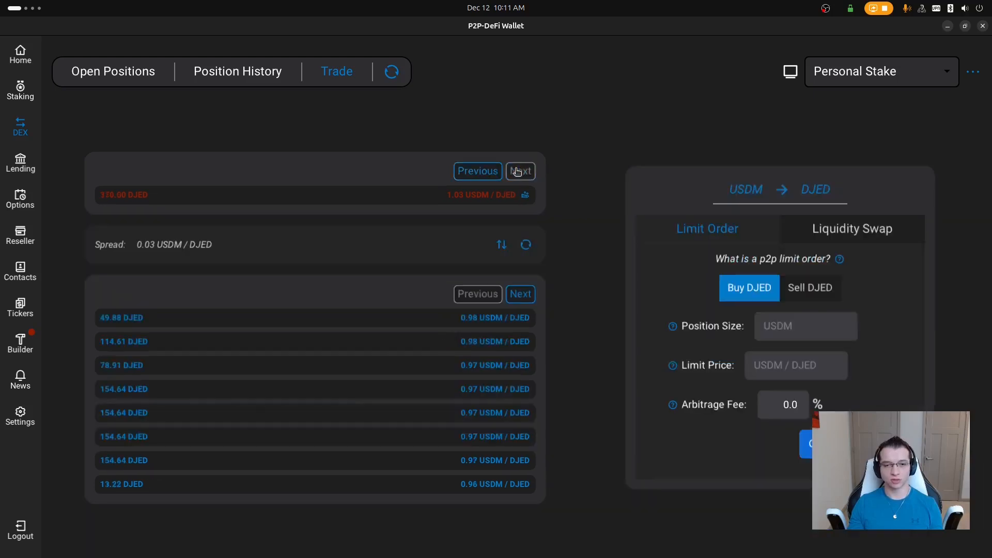
- From the first page of asks, add a swap buying 10.5 DJED at 1.03 USDM / DJED to the builder
click(482, 172)
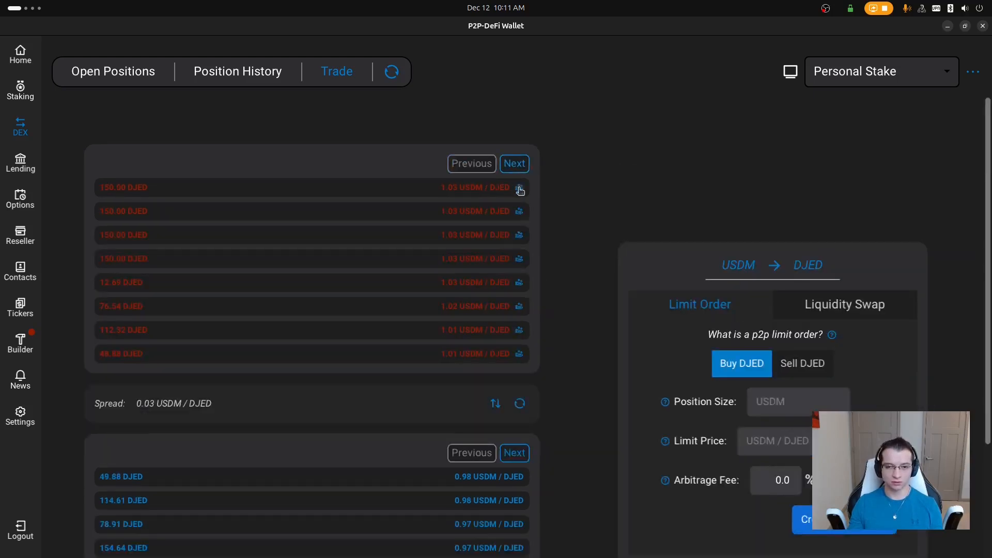
click(519, 189)
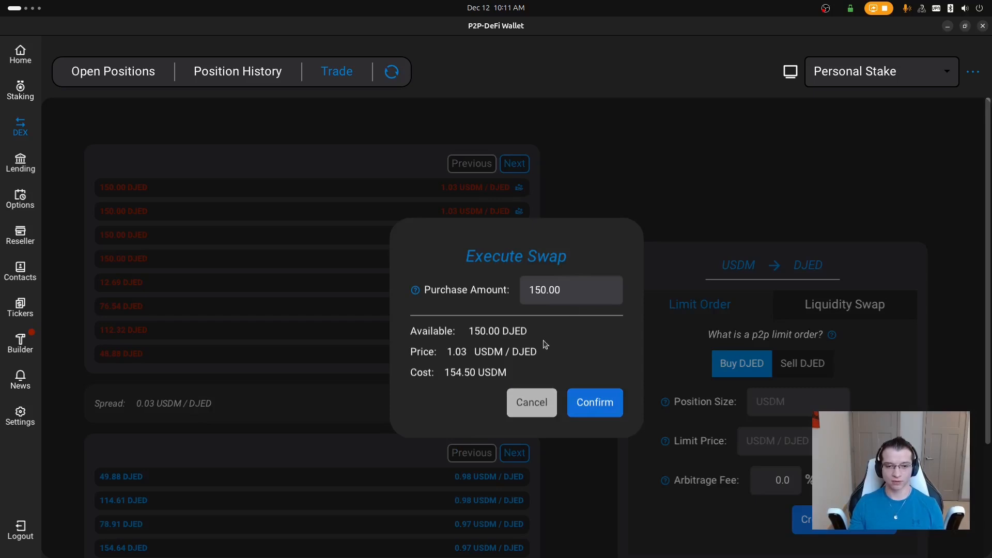
click(540, 284)
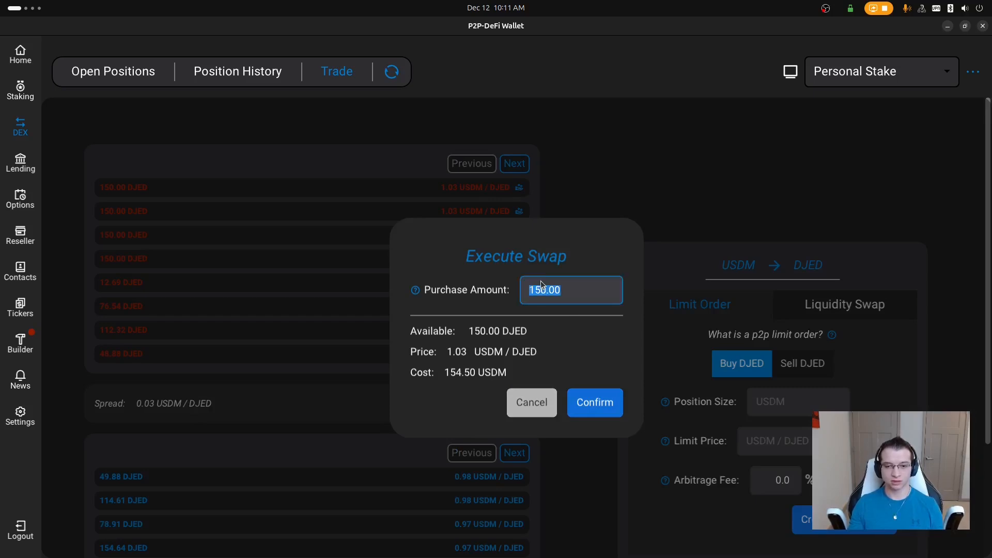
text(10.5)
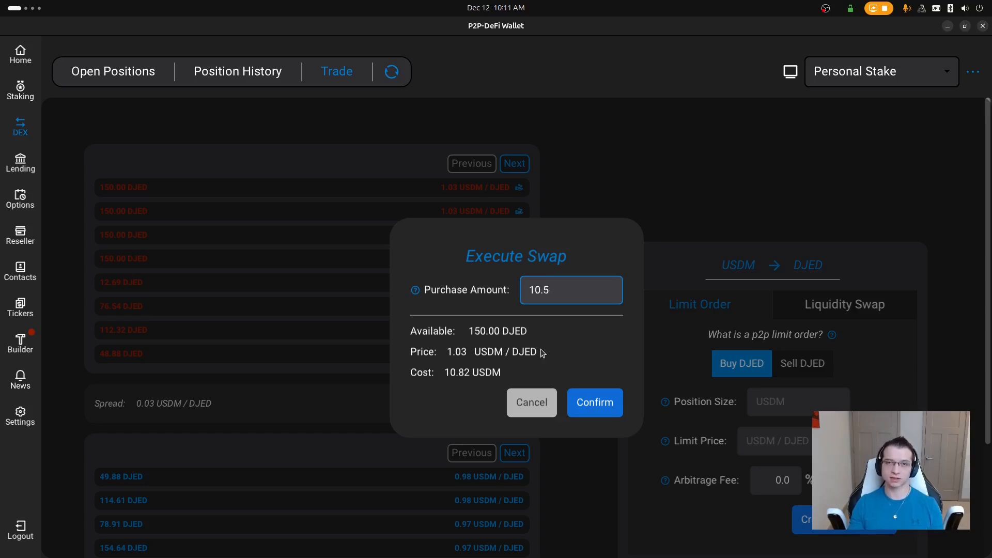
click(607, 404)
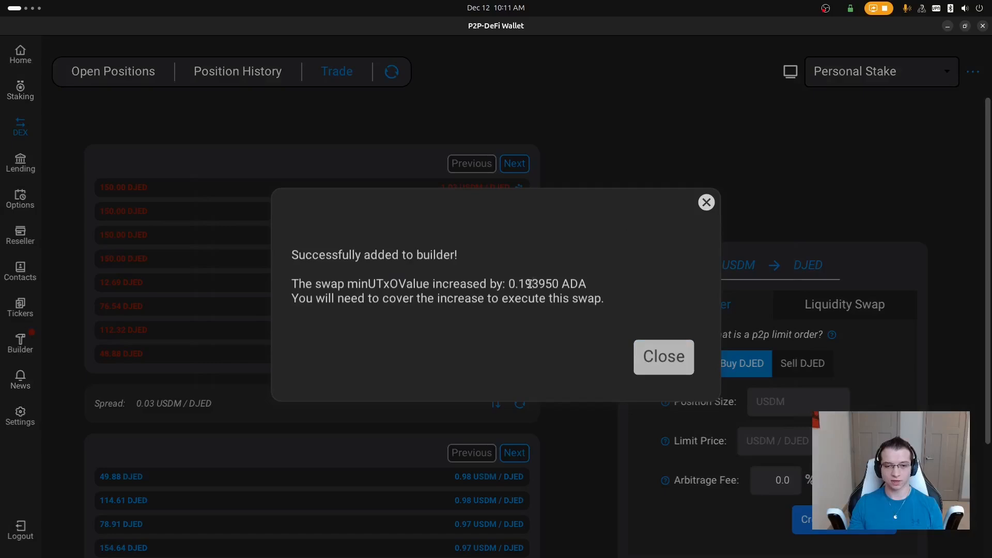
- Read and close the swap notice about the minUTxOValue increase, and check the current change balance in the transaction builder
double_click(530, 283)
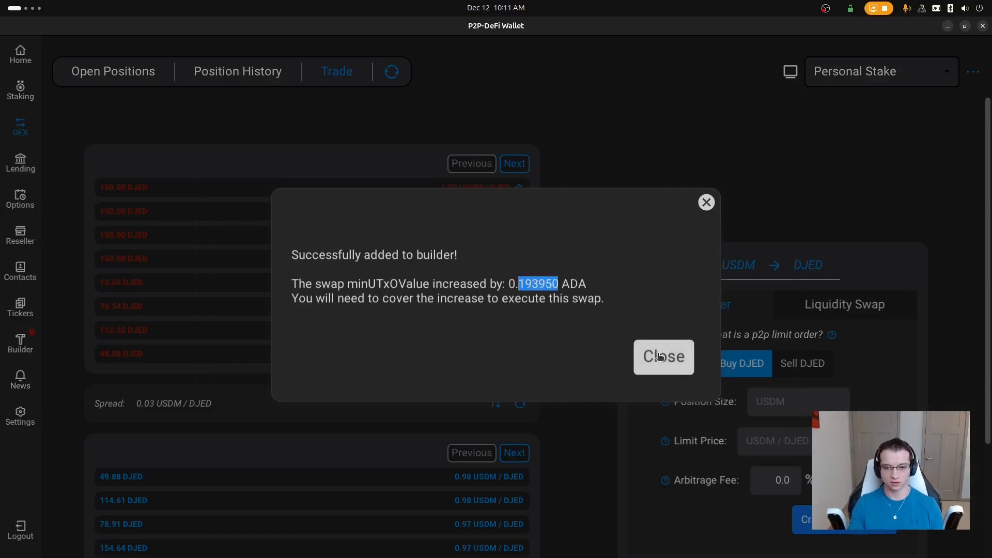
click(664, 368)
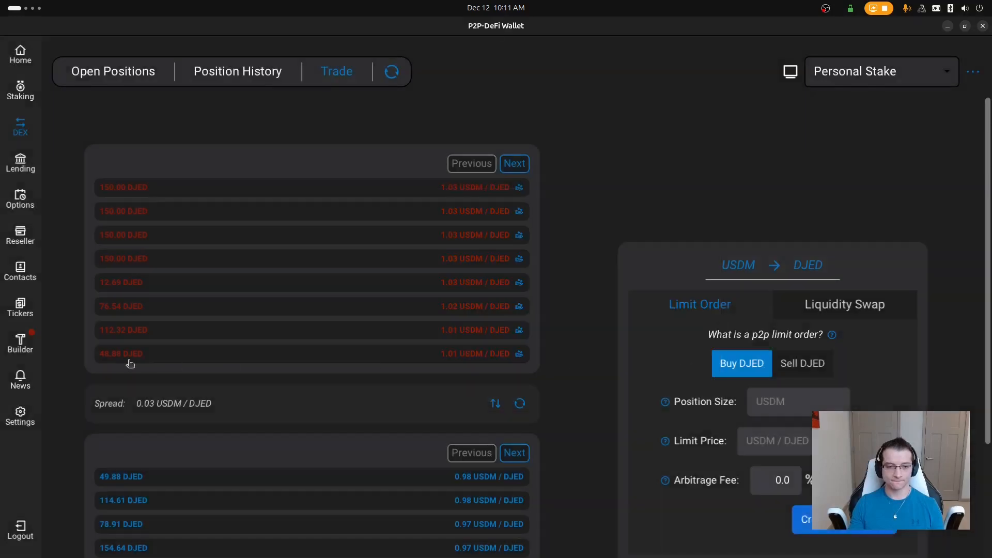
click(23, 345)
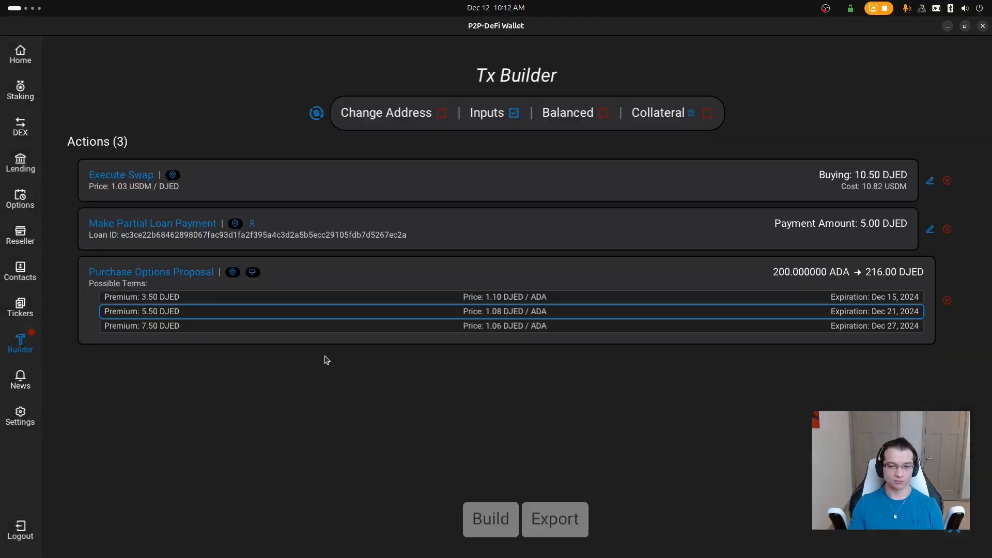
click(316, 112)
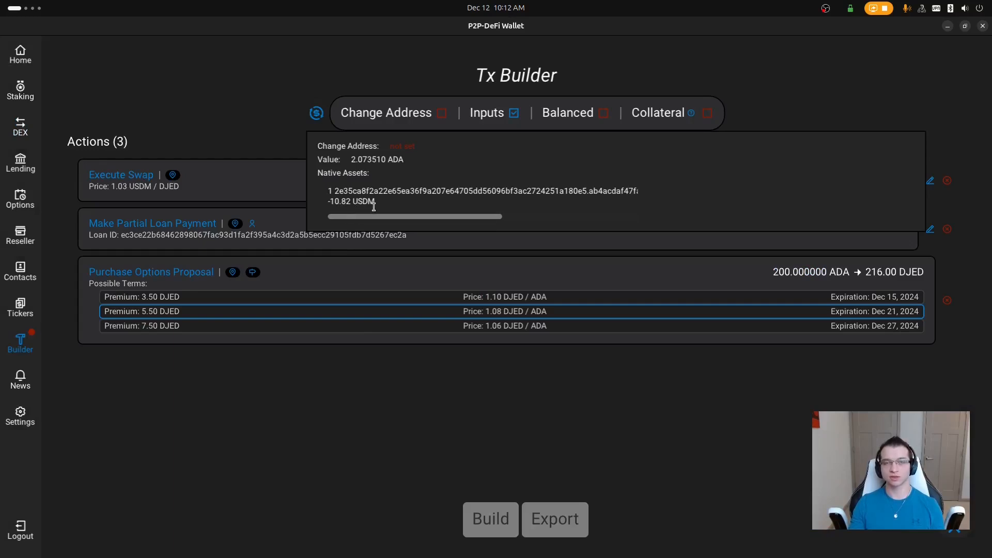
- Search the Personal wallet's UTxOs for USDM and check the USDM amount among the matching UTxO's native assets
click(21, 54)
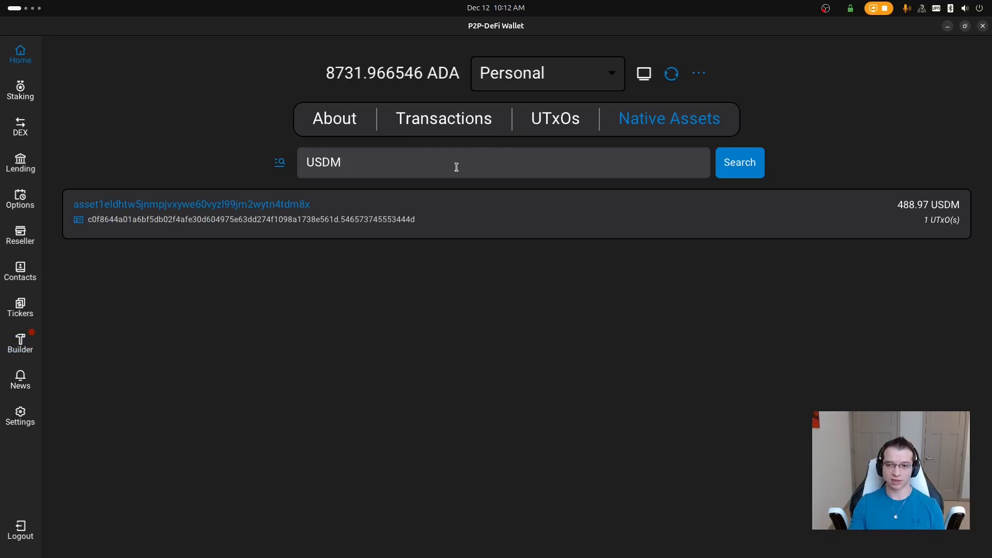
click(349, 126)
click(556, 130)
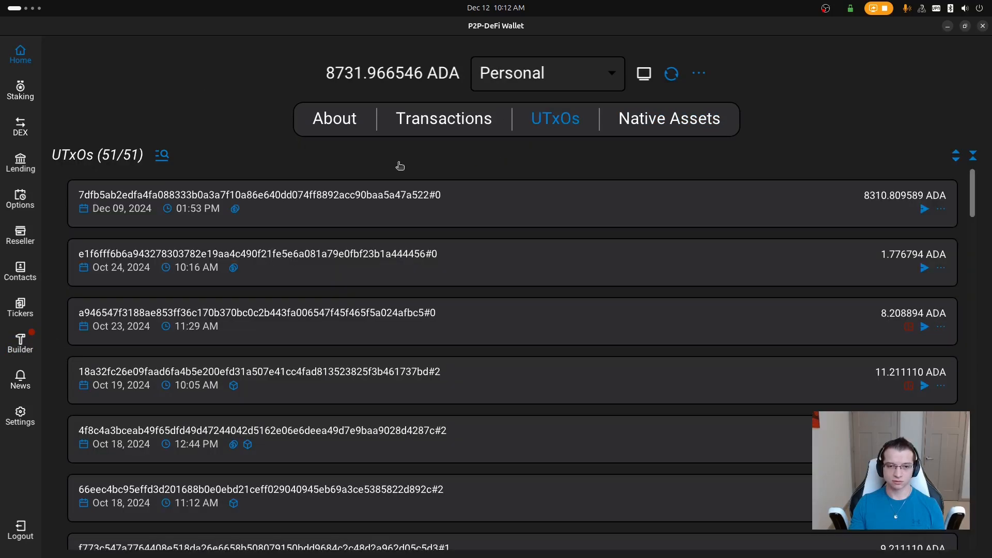
click(164, 156)
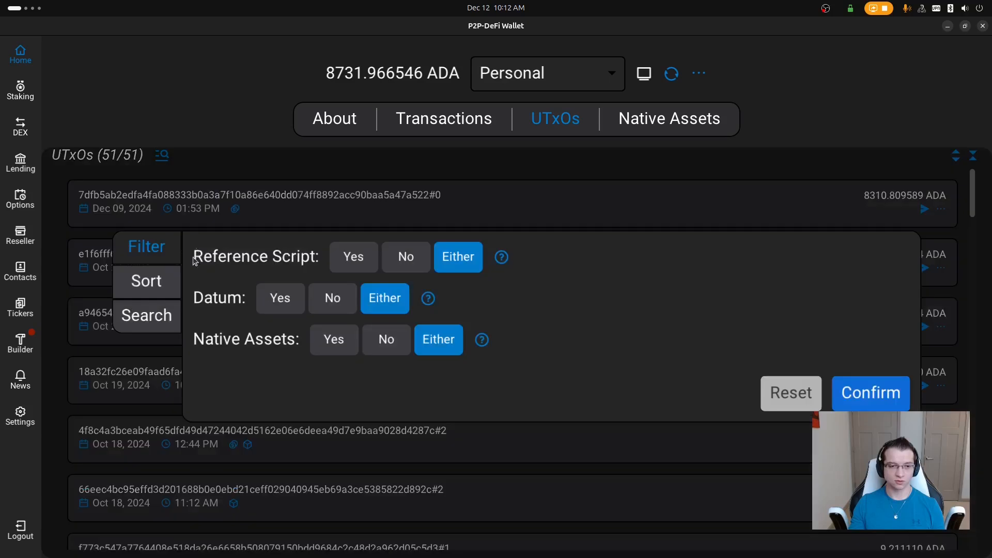
click(161, 314)
click(337, 287)
text(U)
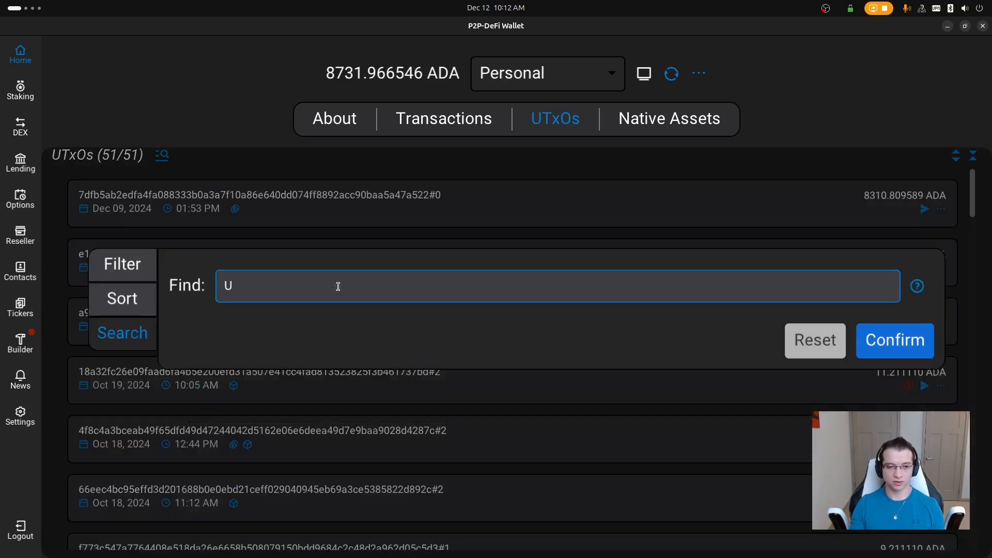
text(SDMD)
key(BackSpace)
click(901, 341)
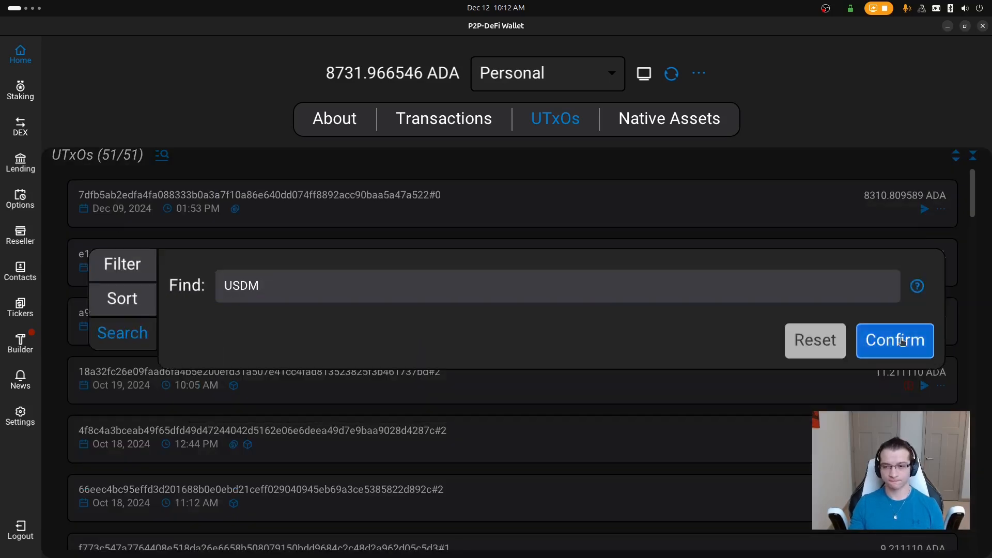
click(949, 211)
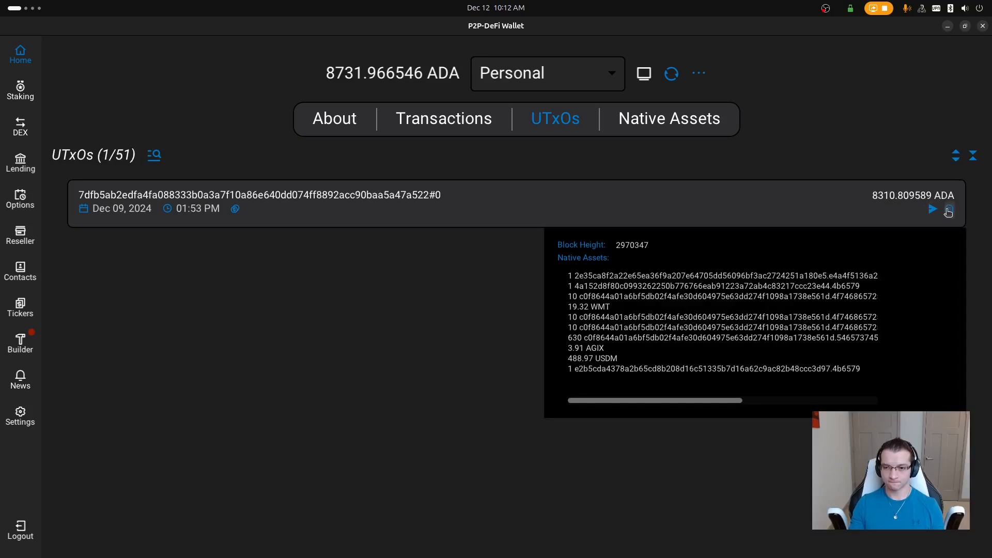
drag(574, 359, 598, 359)
click(611, 359)
- Add the Personal wallet's UTxO holding USDM to the builder as an input, and reset the UTxO search
click(933, 209)
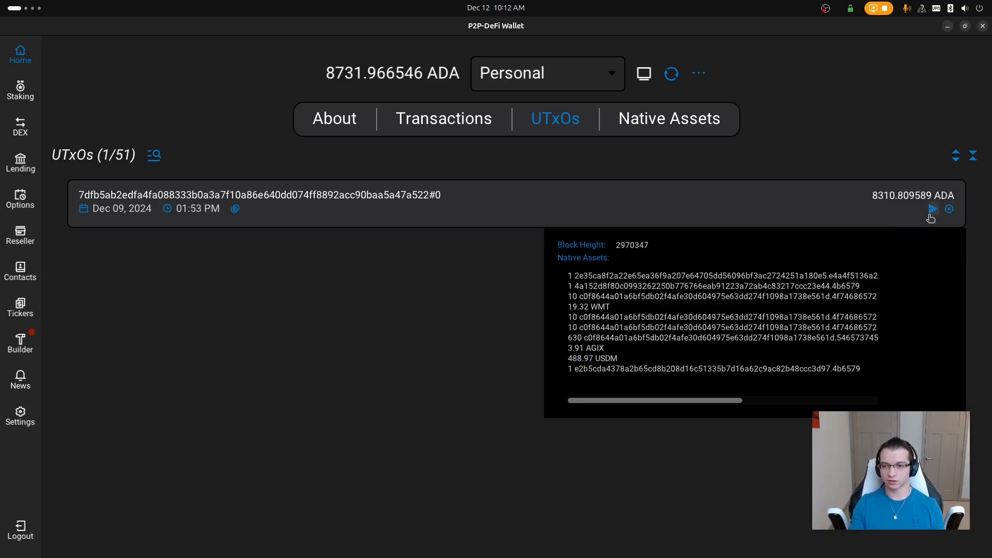
click(693, 355)
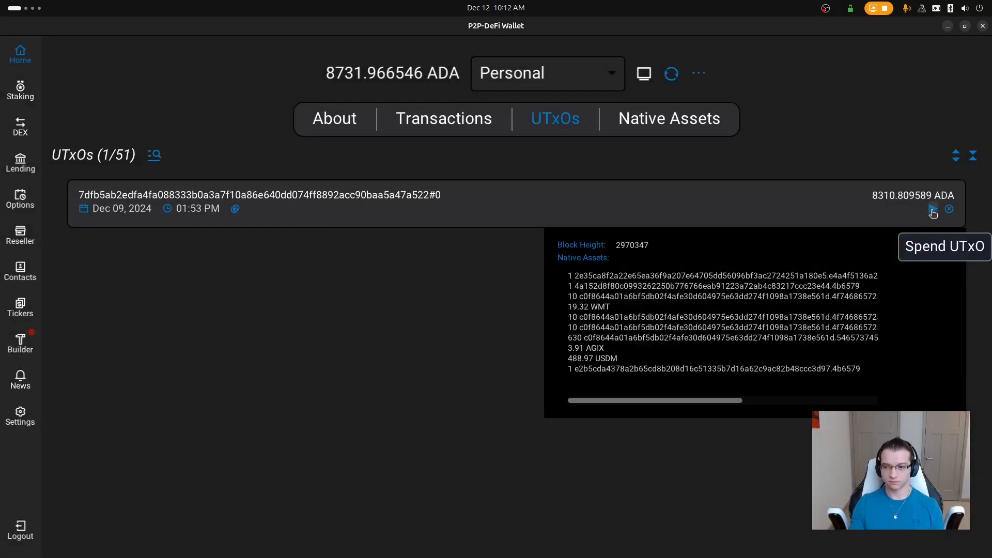
click(155, 157)
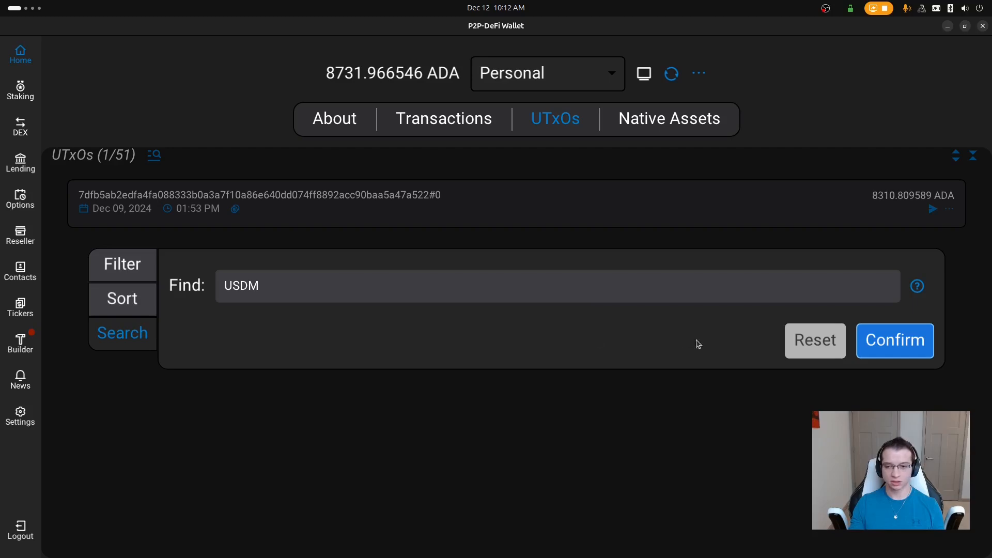
click(821, 340)
click(897, 345)
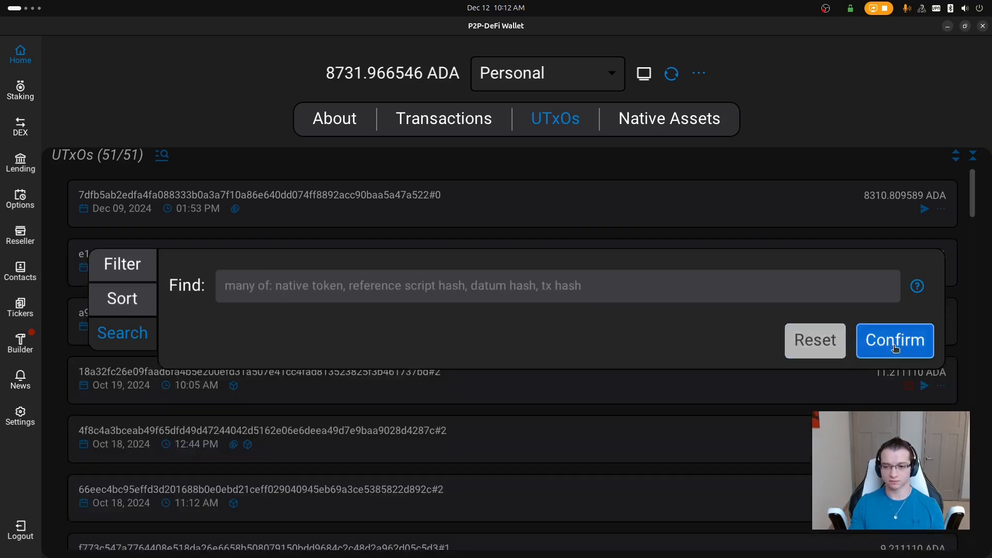
click(897, 345)
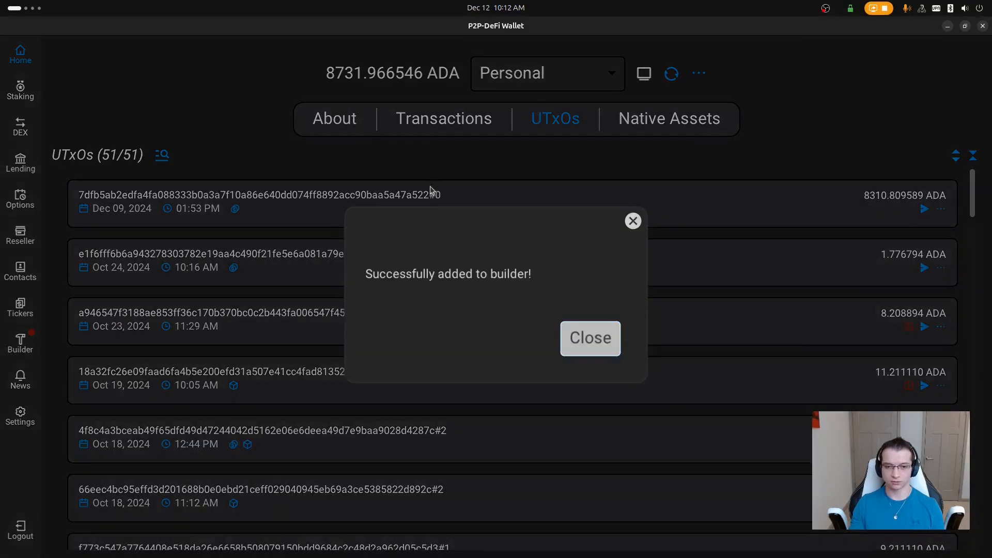
- Use the Personal wallet's address as the change address and return to the transaction builder
click(347, 119)
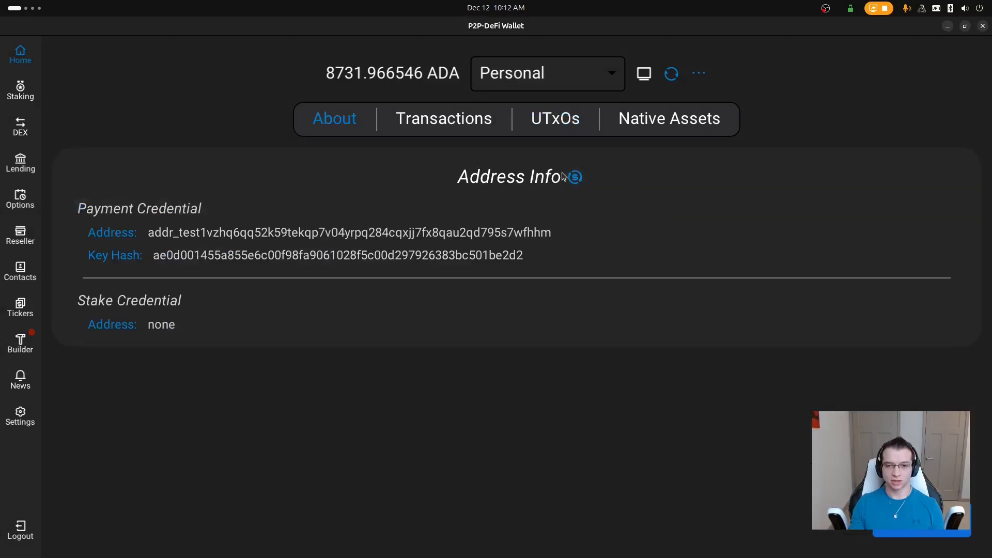
click(577, 178)
click(25, 342)
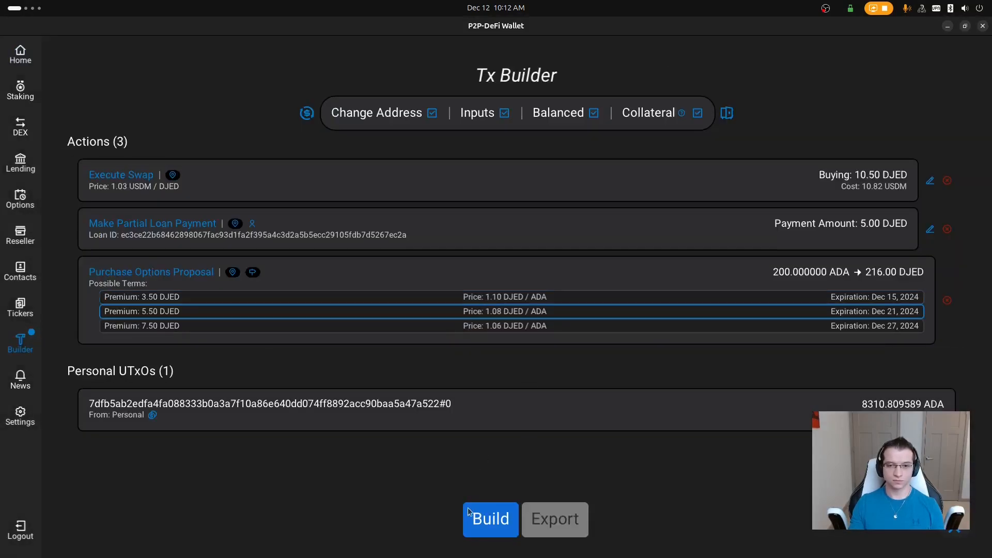
- Build the transaction and export its files to the directory ~/tx
click(488, 518)
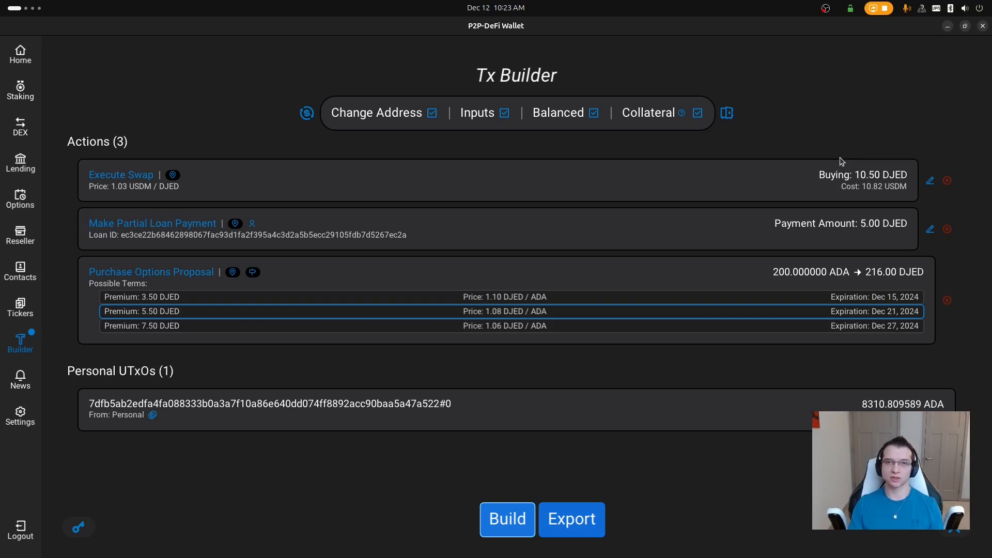
click(591, 518)
text(~/tx)
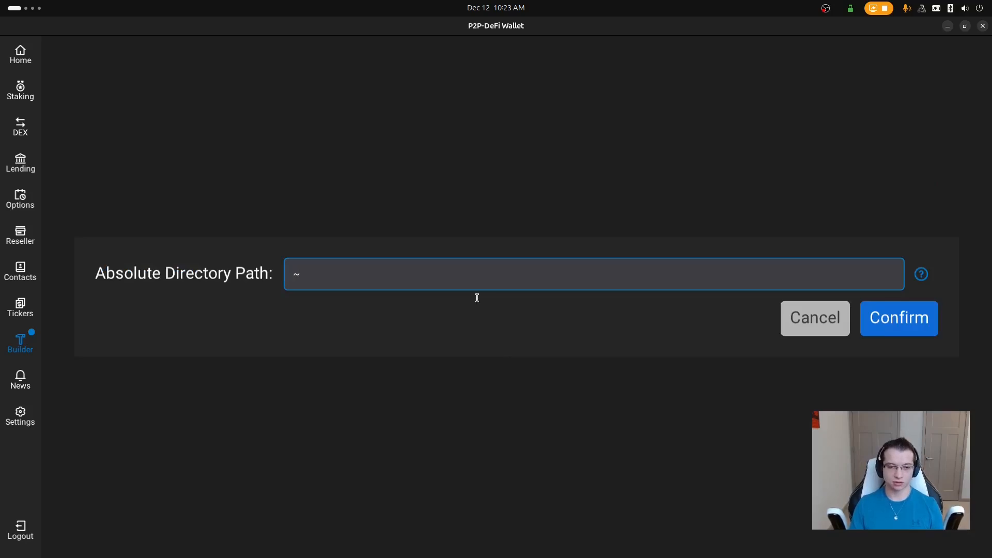
click(878, 319)
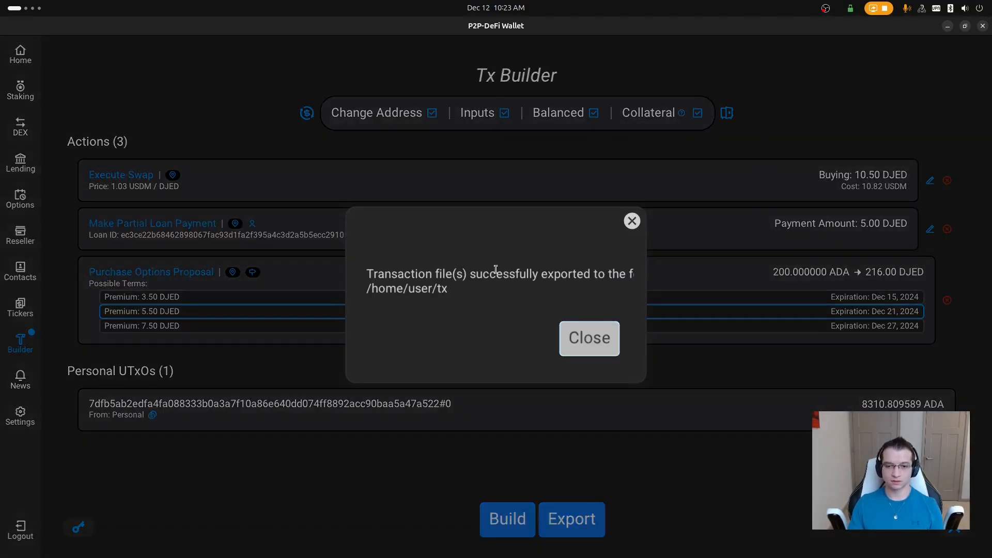
click(764, 304)
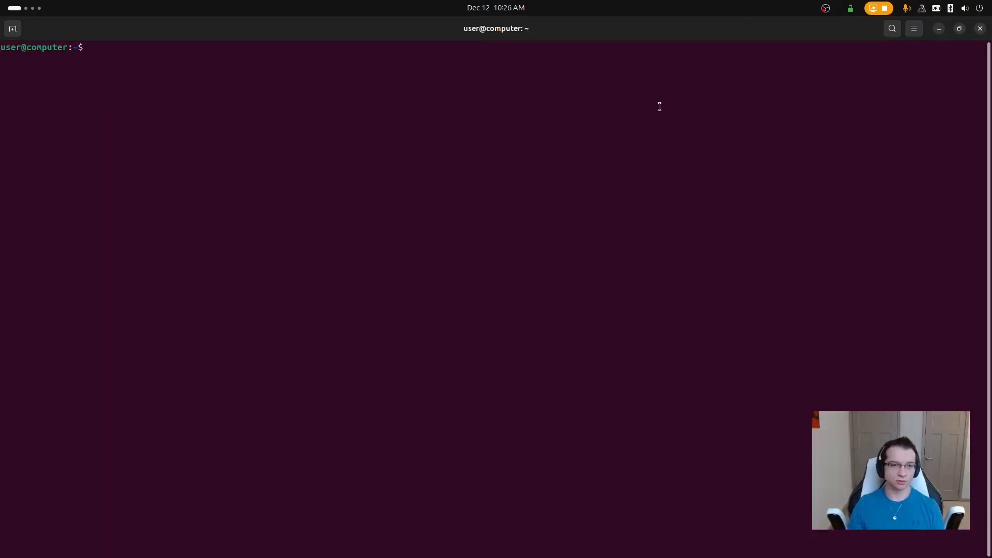
- In the terminal, use cardano-cli to sign tx/tx.body with wallets/02.skey and wallets/02Stake.skey for testnet magic 1, writing the output to tx/tx.signed
key(Up)
key(Up)
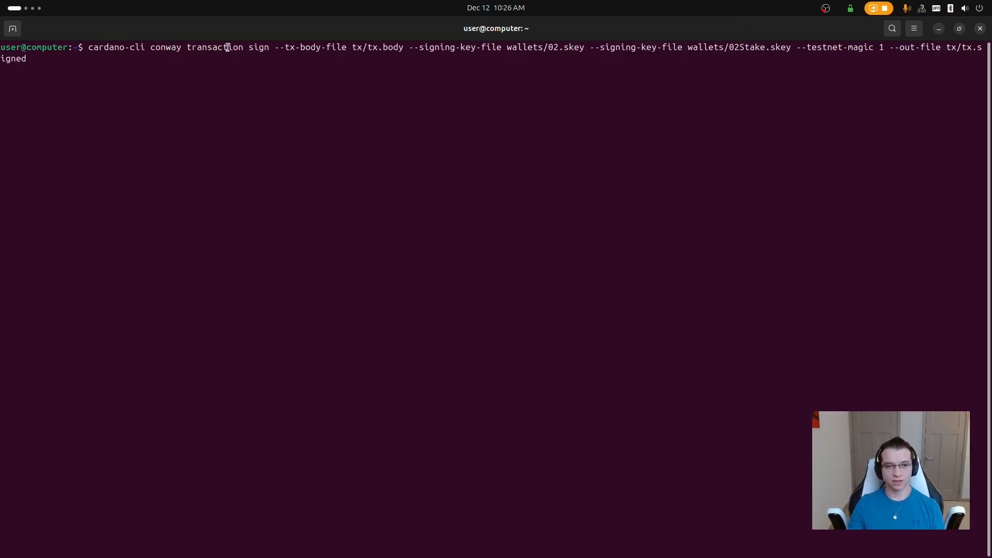
drag(275, 47, 409, 50)
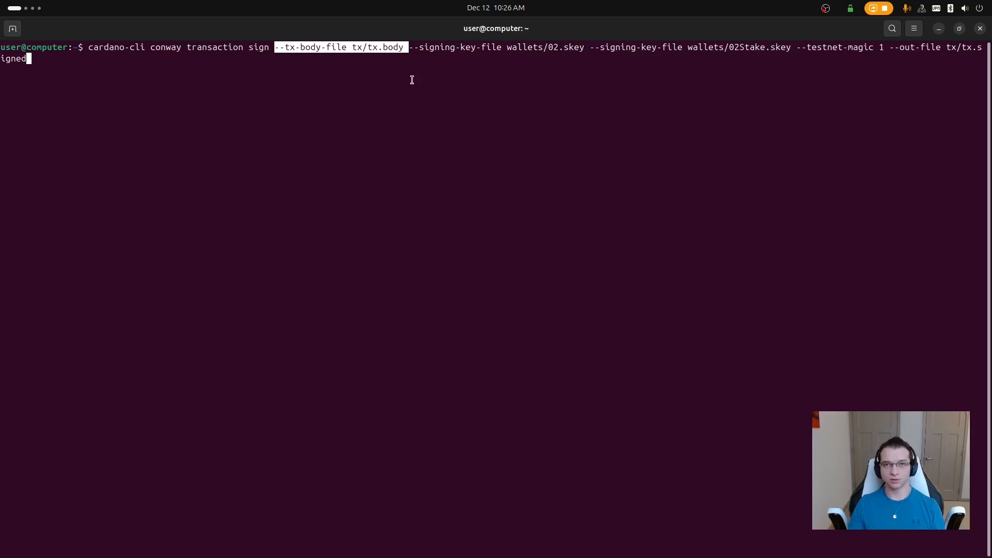
drag(476, 47, 585, 50)
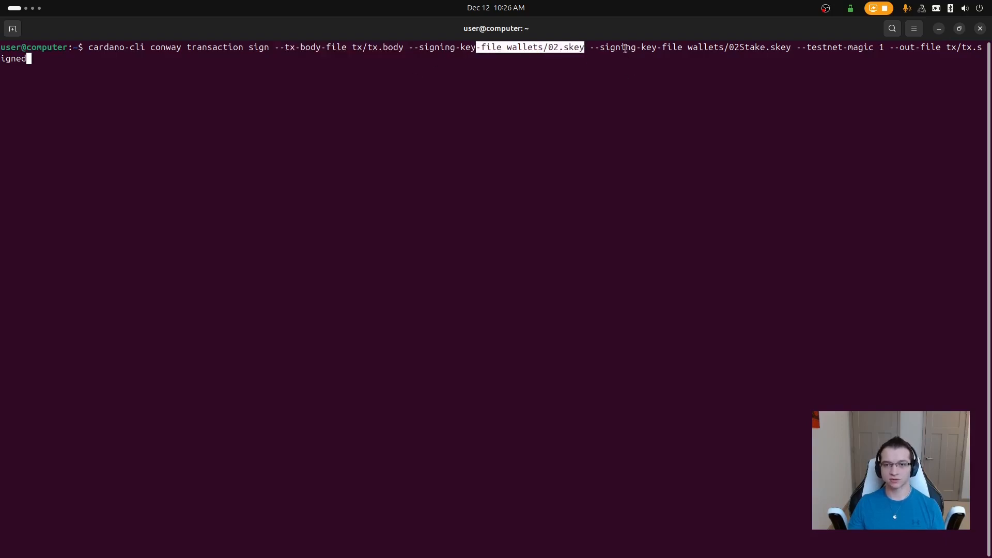
drag(625, 48, 791, 46)
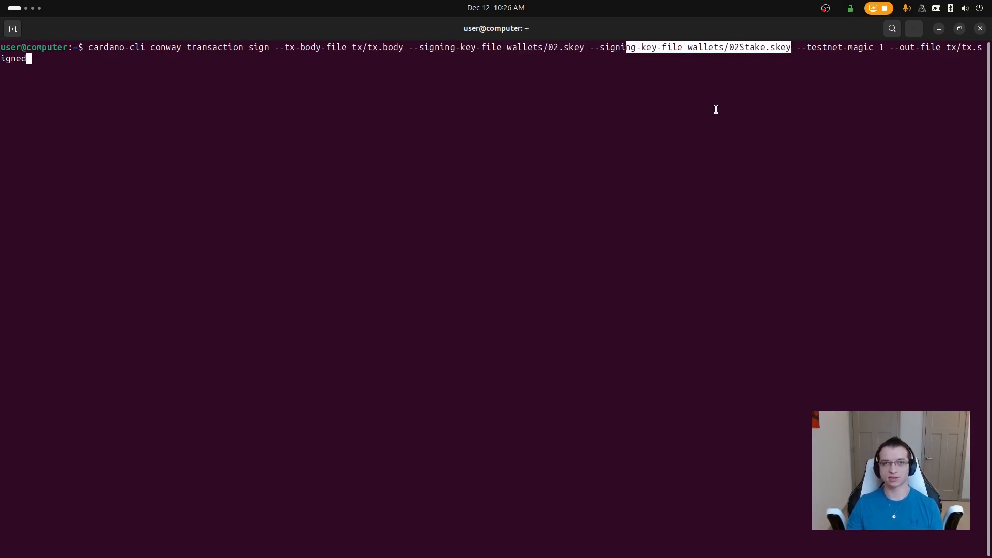
drag(904, 47, 957, 52)
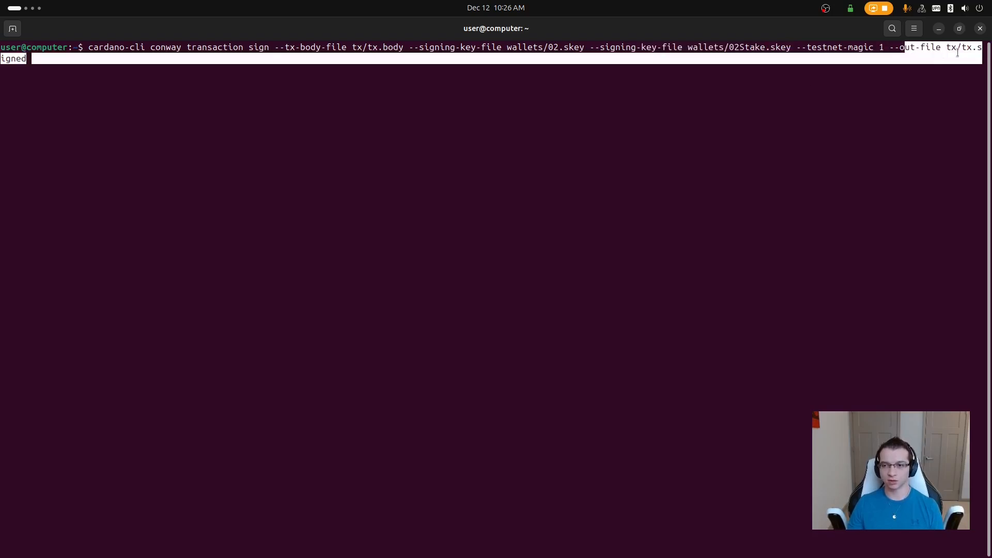
click(10, 78)
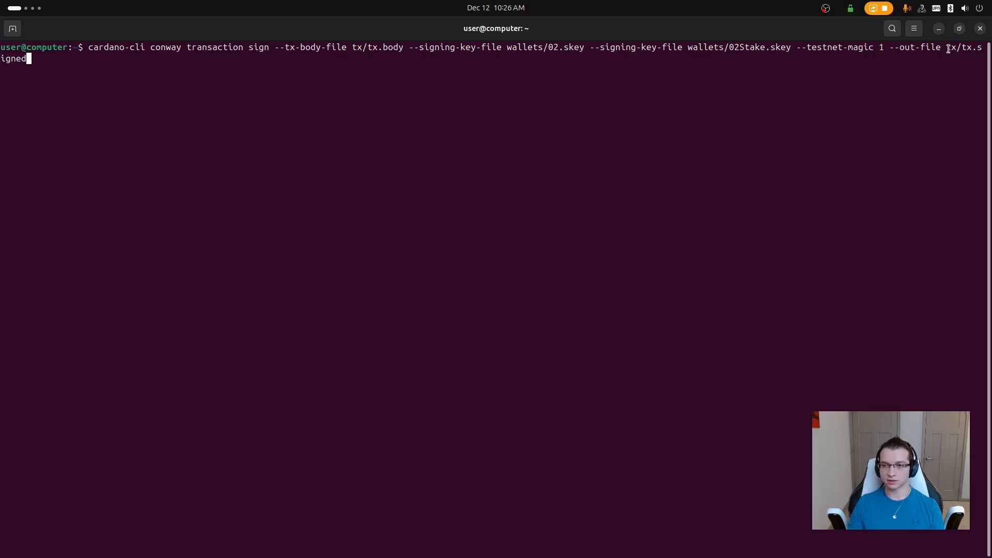
drag(949, 49, 958, 47)
click(404, 55)
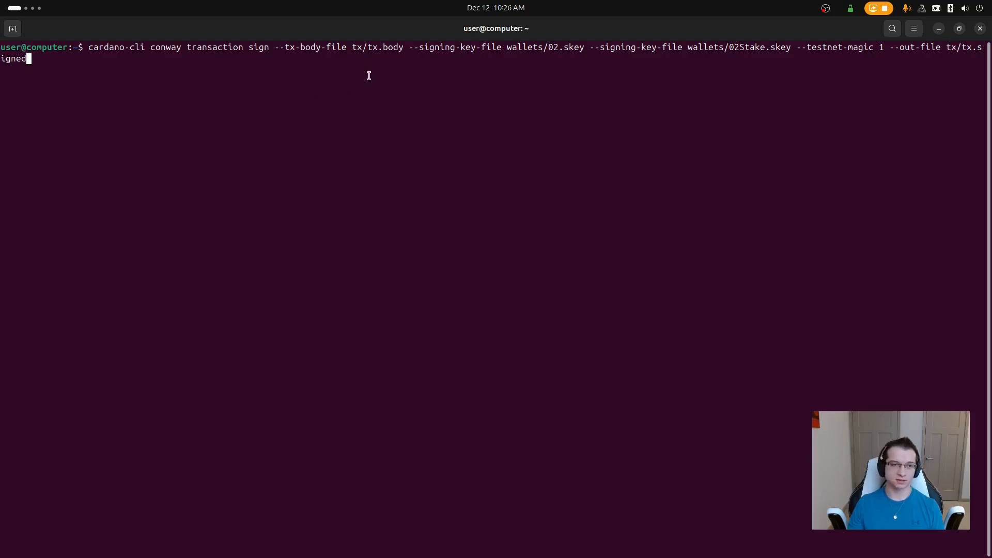
key(Return)
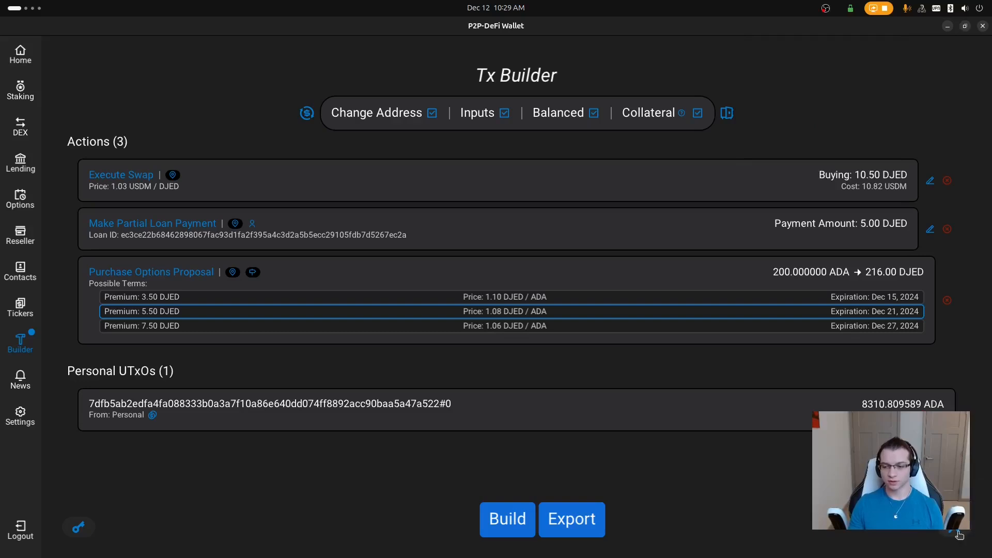
- Back in the P2P-DeFi Wallet, submit the signed transaction file ~/tx/tx.signed from the builder
click(957, 532)
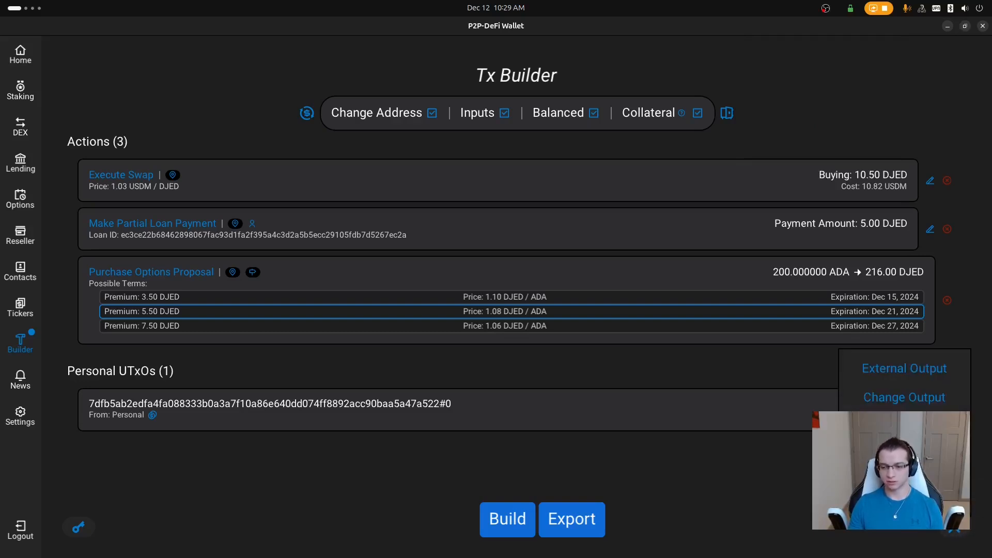
click(904, 496)
text(~/)
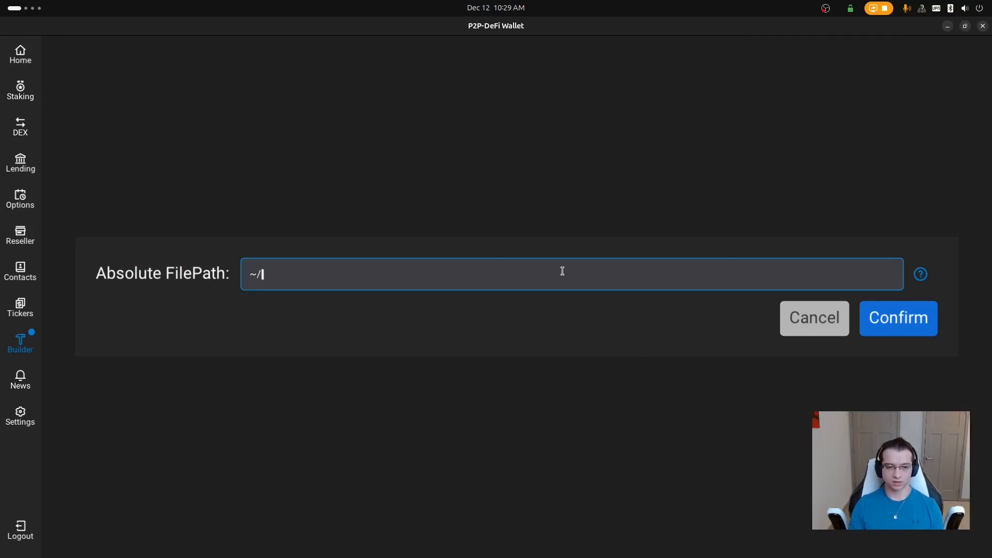
text(tx/tx)
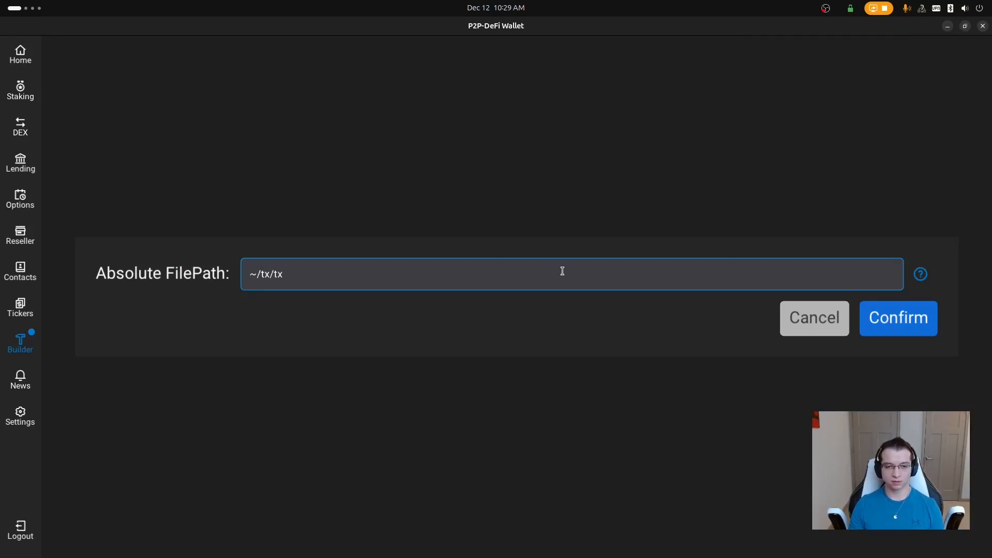
text(.signed)
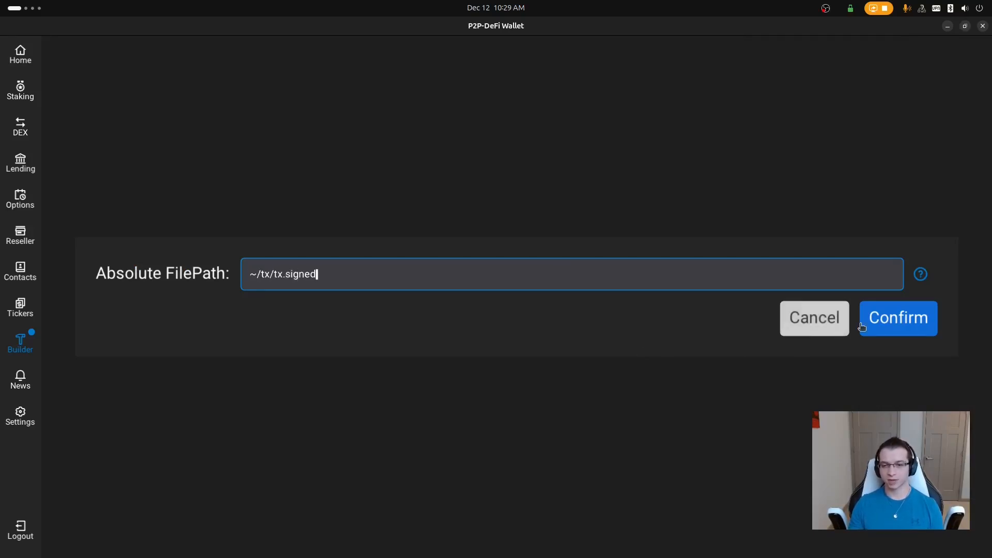
click(926, 323)
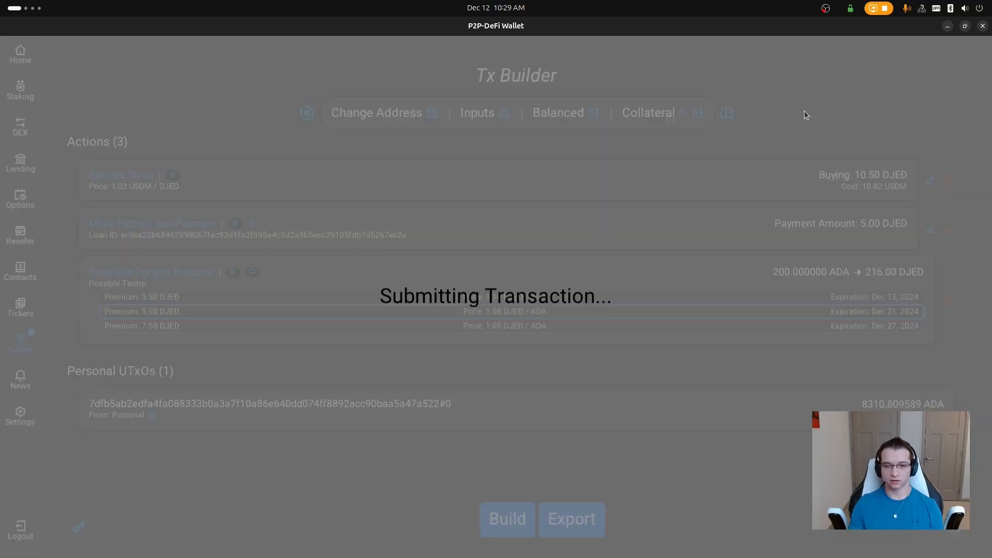